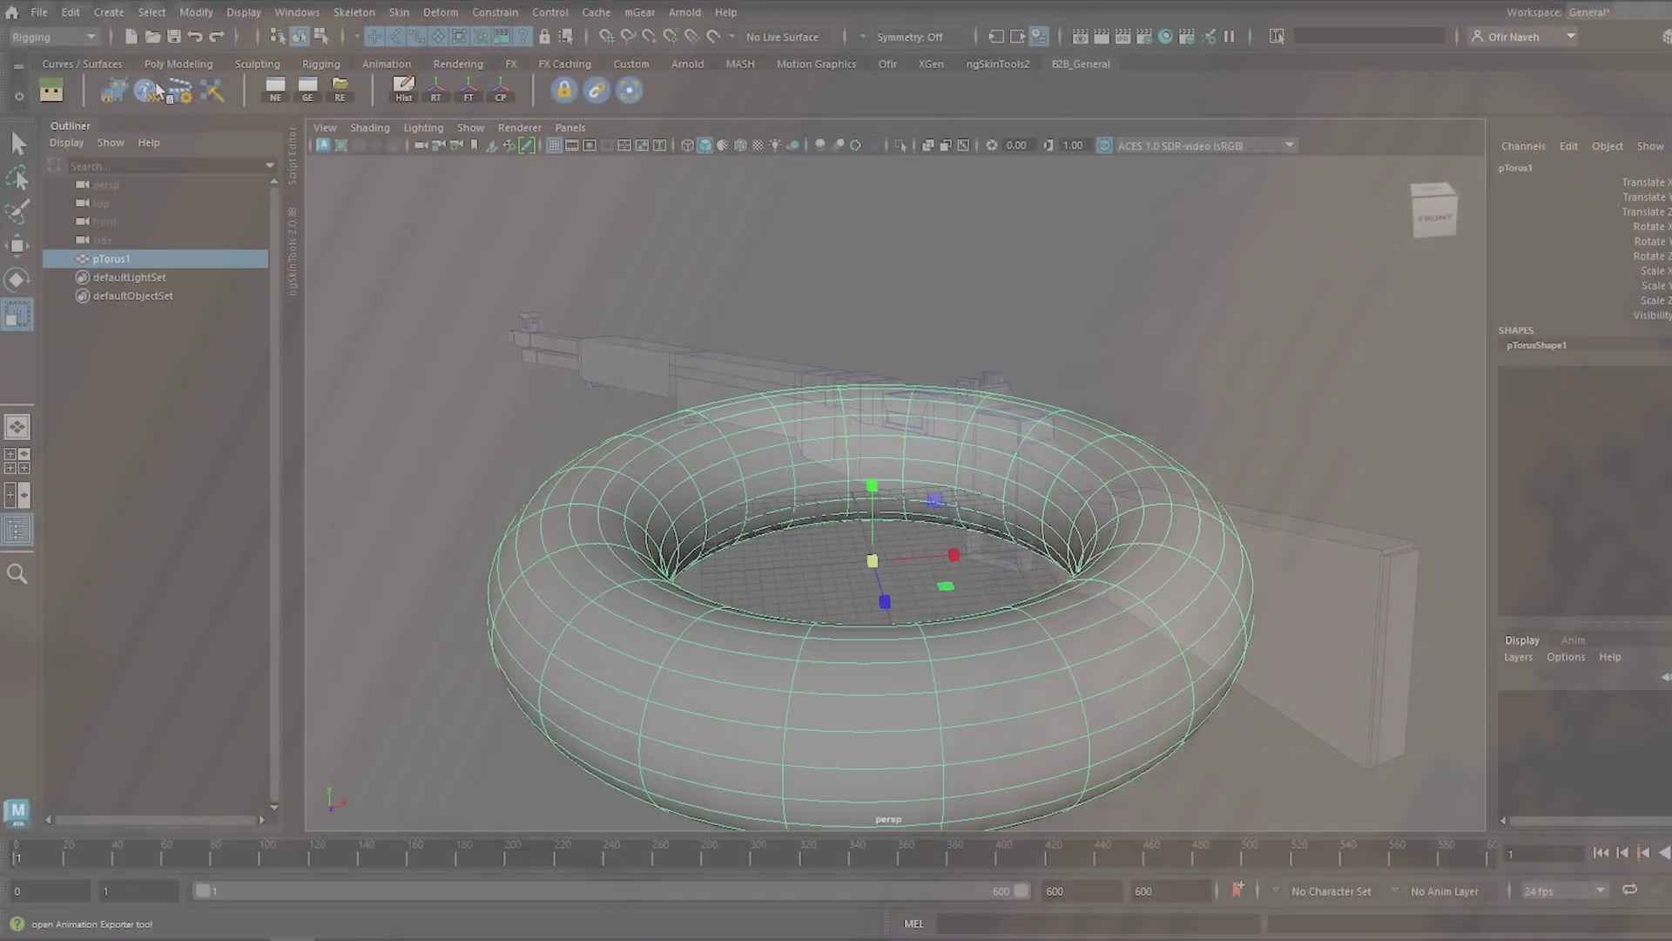
Voxelize the torus with the Voxelizer, raise the voxel count to 29348 and rotate the source torus.
{"action": "left_click", "coordinate": [113, 89]}
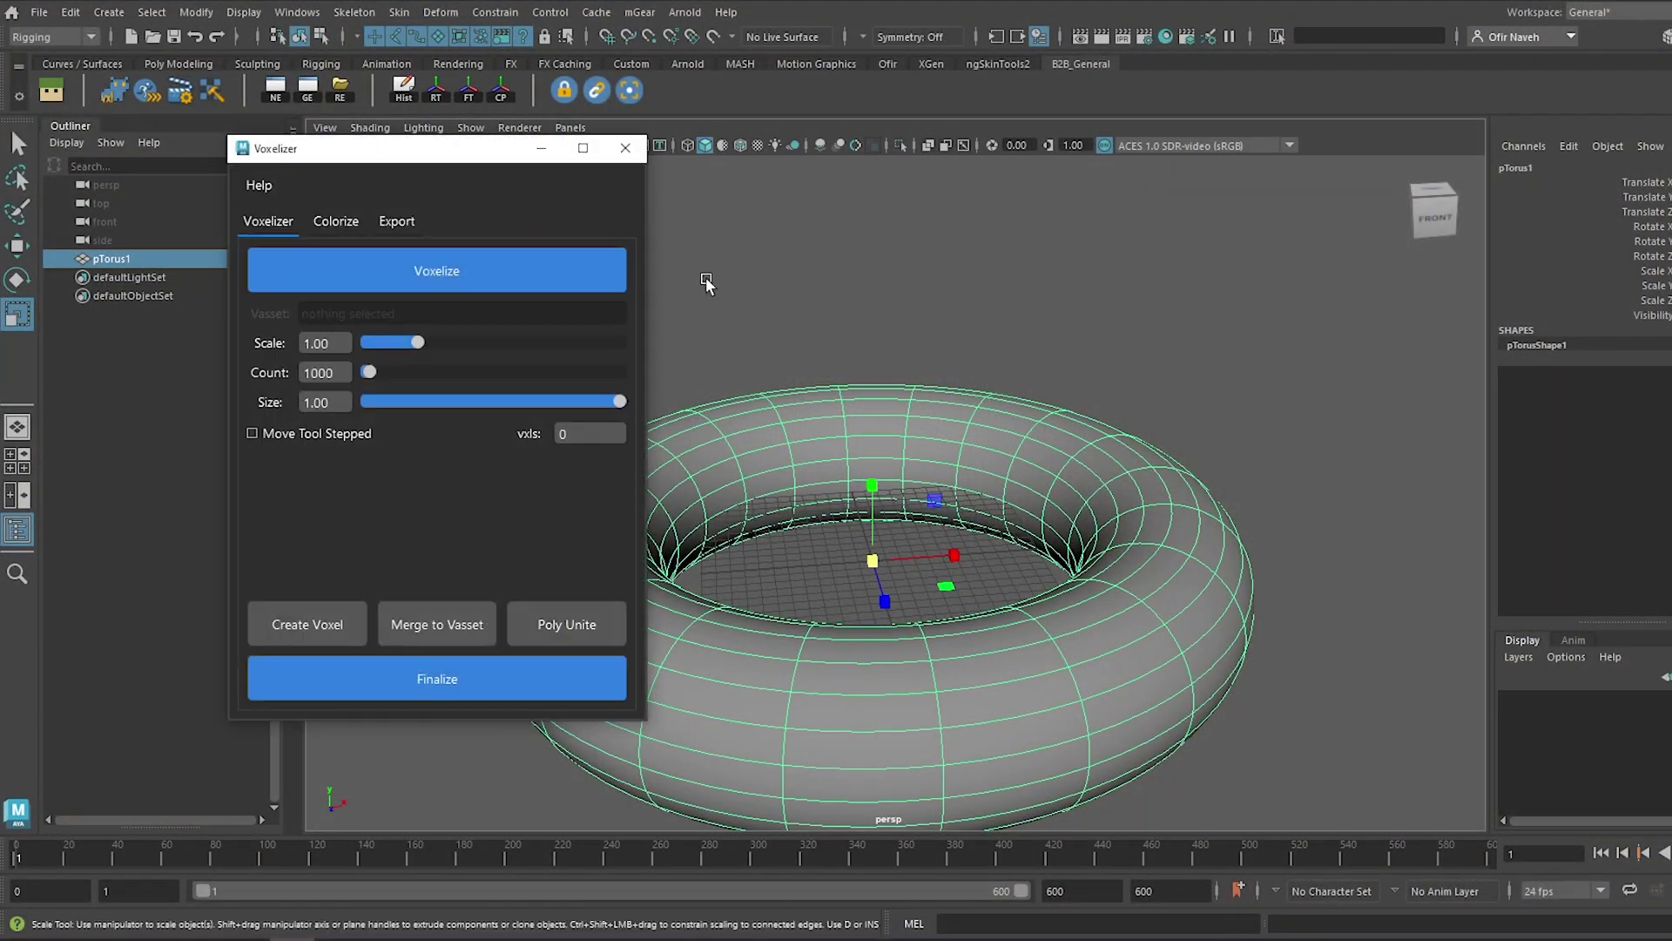
{"action": "left_click_drag", "start_coordinate": [404, 160], "coordinate": [1302, 196]}
{"action": "left_click", "coordinate": [1209, 327]}
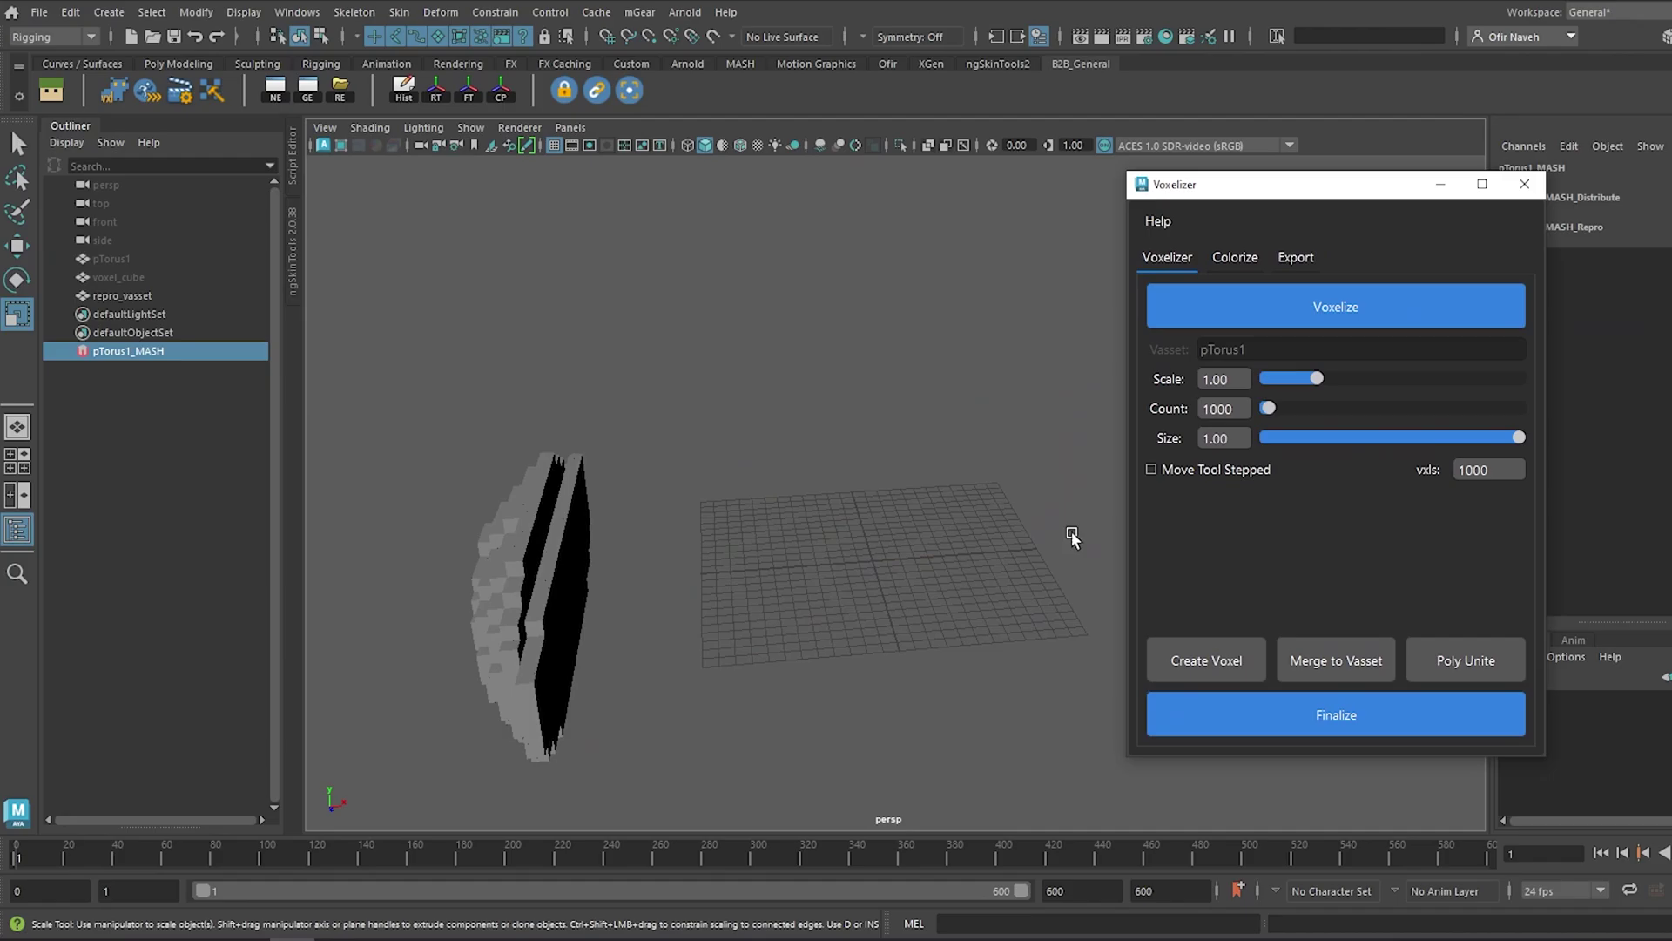
{"action": "left_click", "coordinate": [1386, 410]}
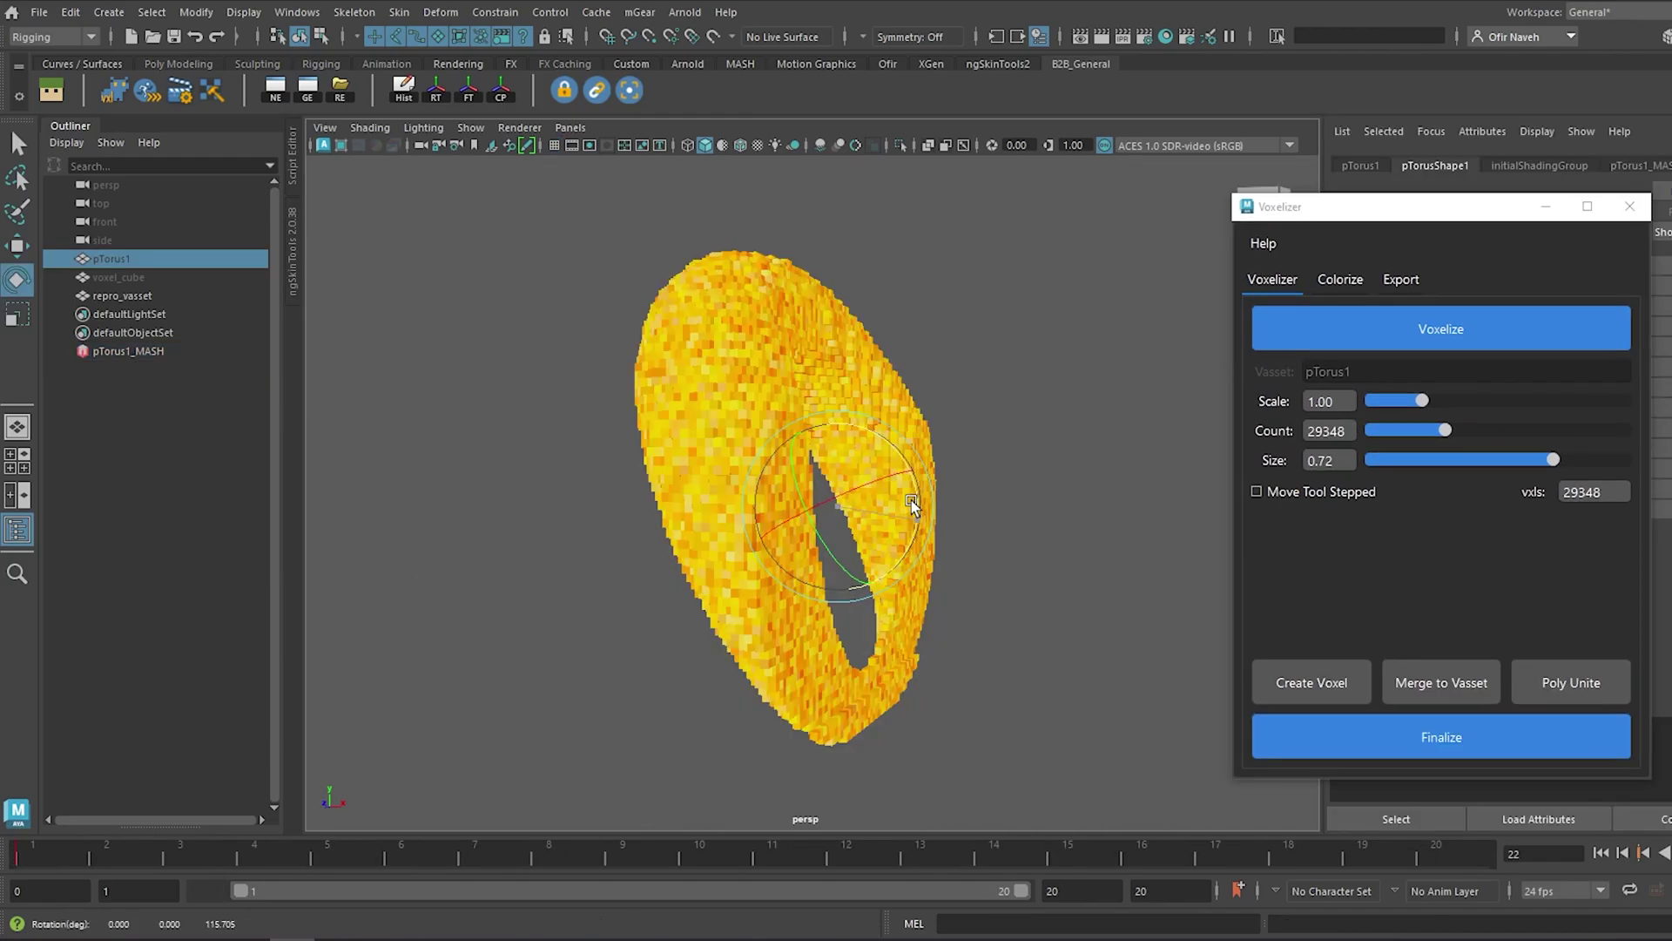
{"action": "left_click_drag", "start_coordinate": [911, 502], "coordinate": [897, 440]}
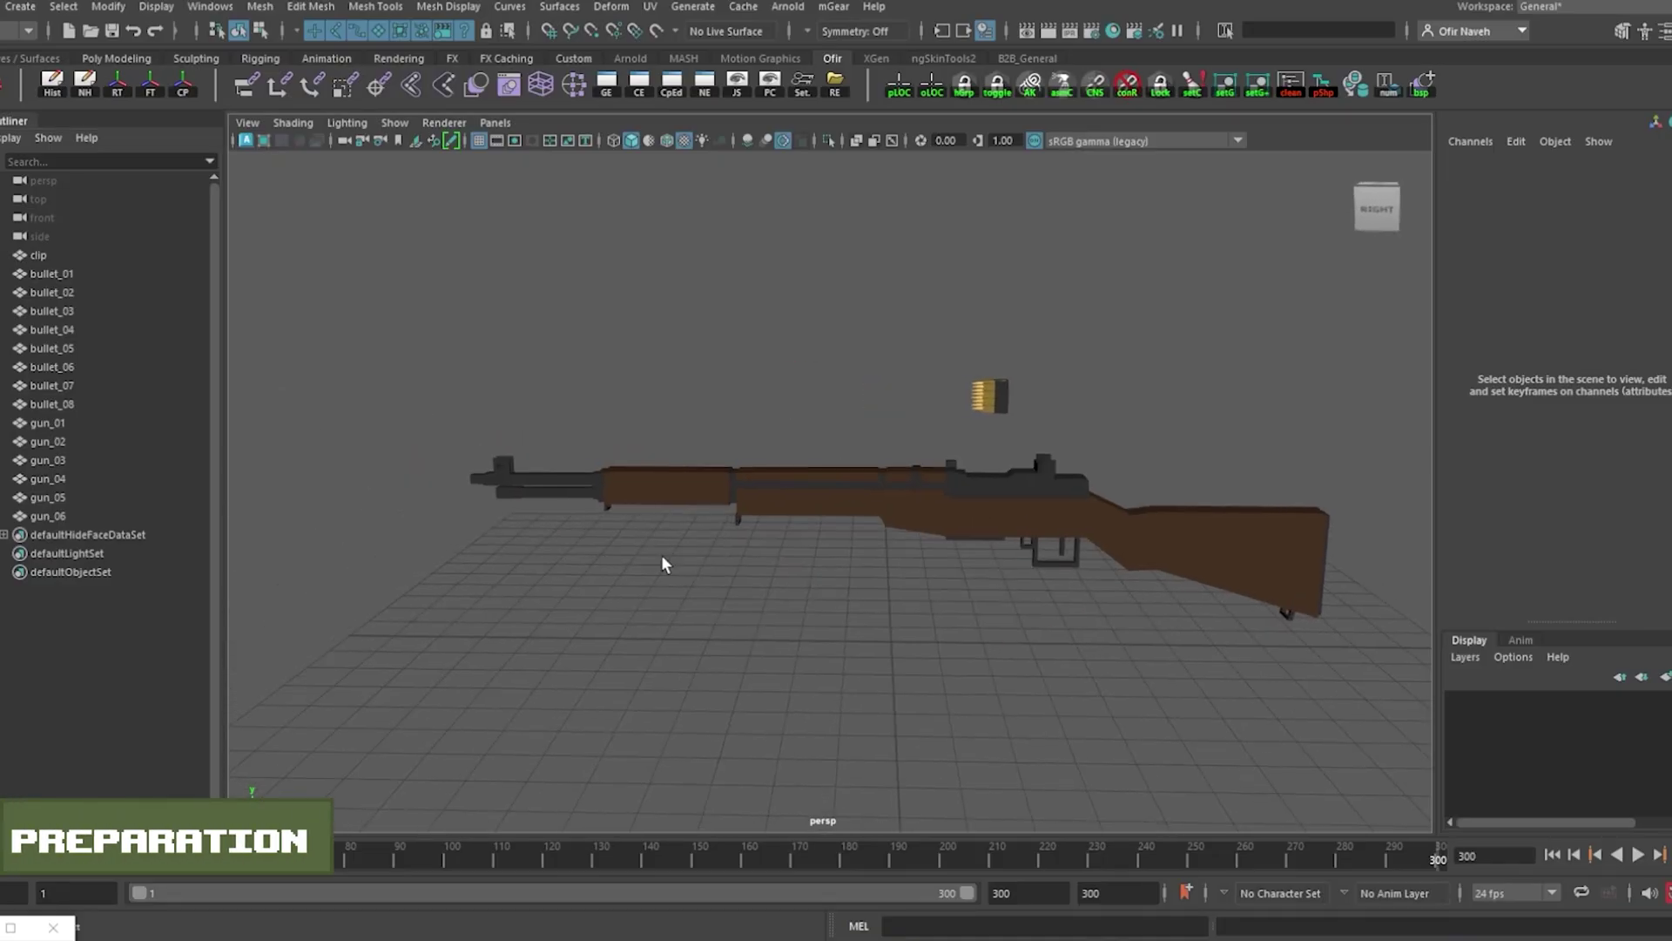
Select the clip, all the bullets and all the gun parts and combine them into a single mesh.
{"action": "left_click", "coordinate": [69, 254]}
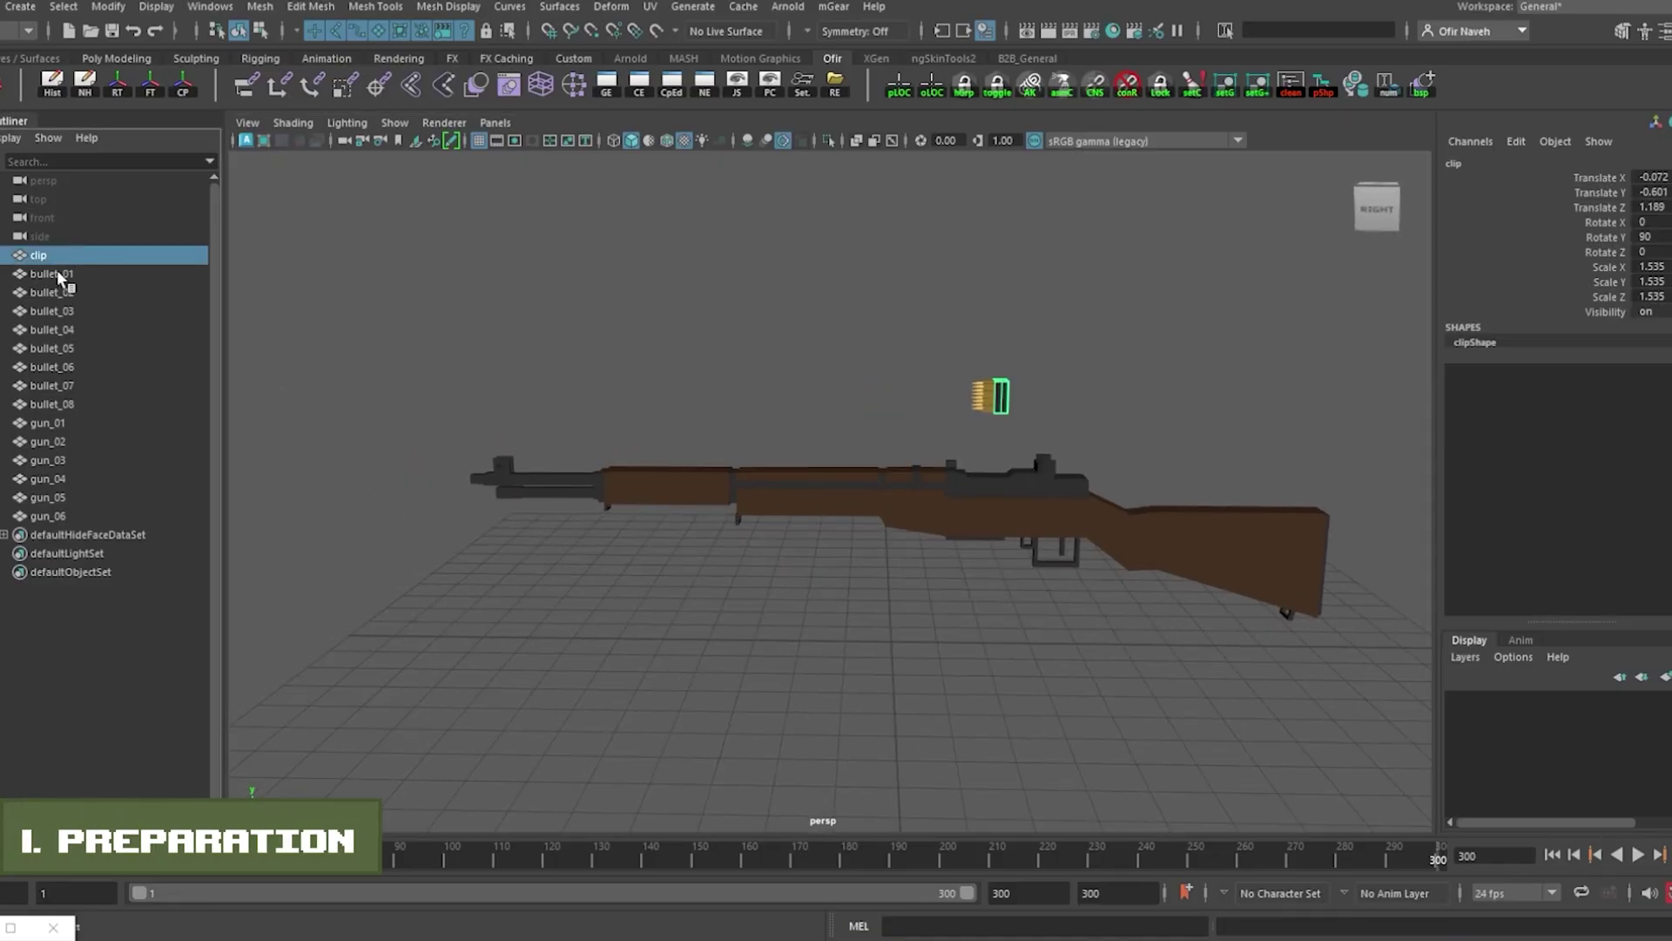
{"action": "left_click", "coordinate": [48, 422]}
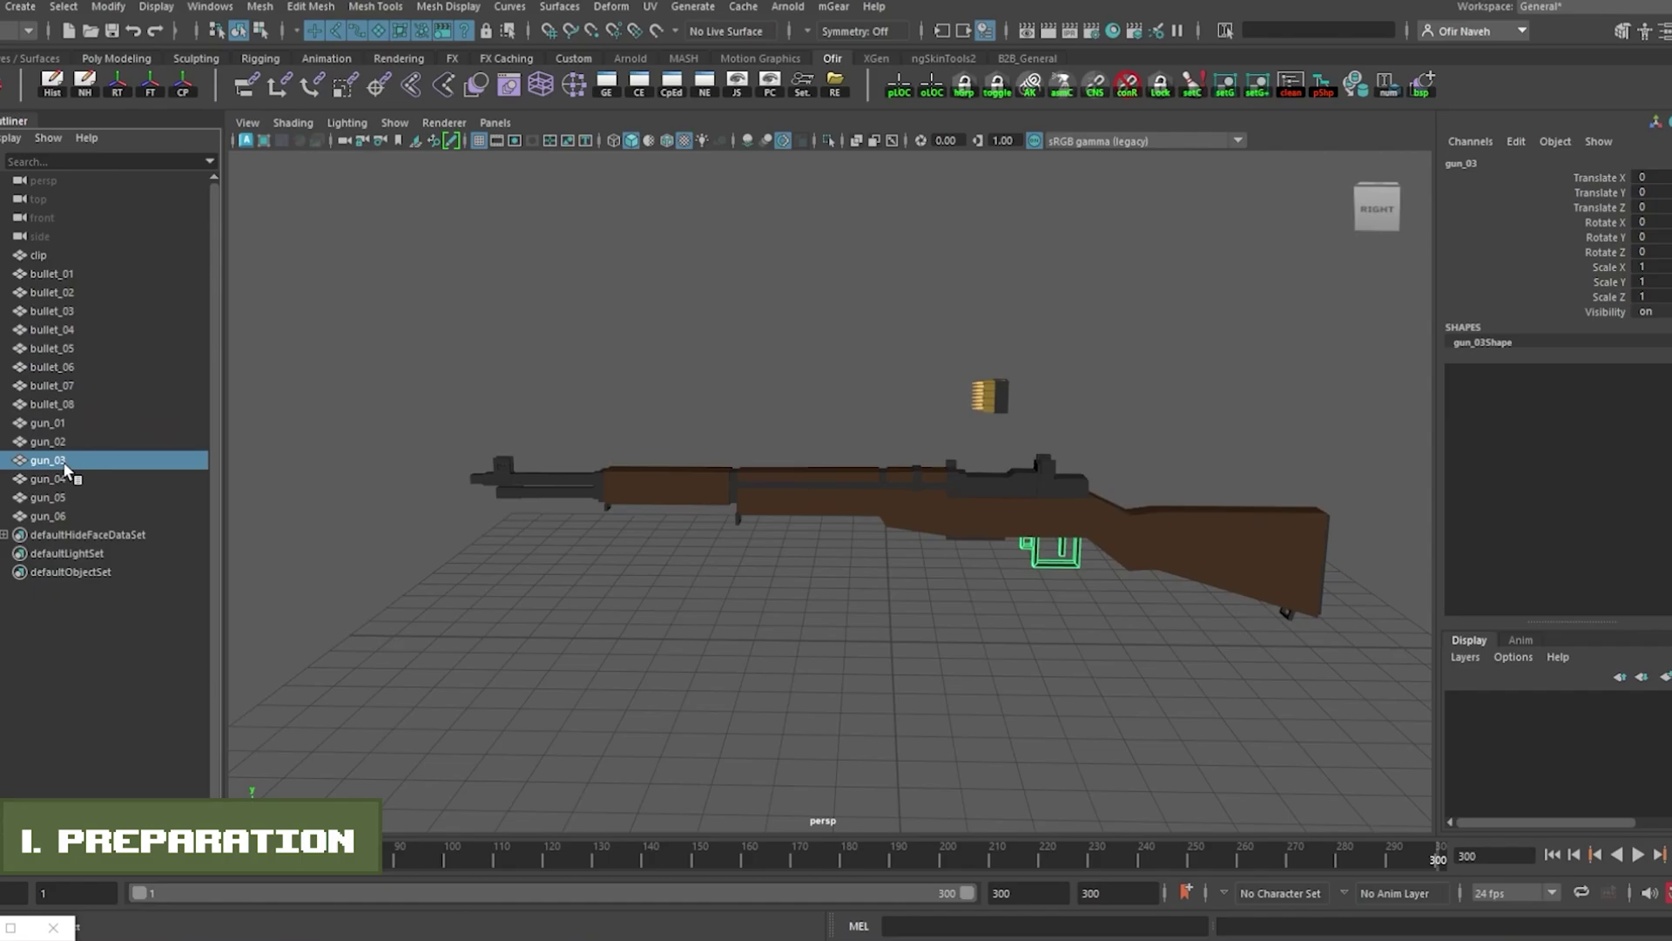
{"action": "left_click_drag", "start_coordinate": [355, 246], "coordinate": [1288, 601]}
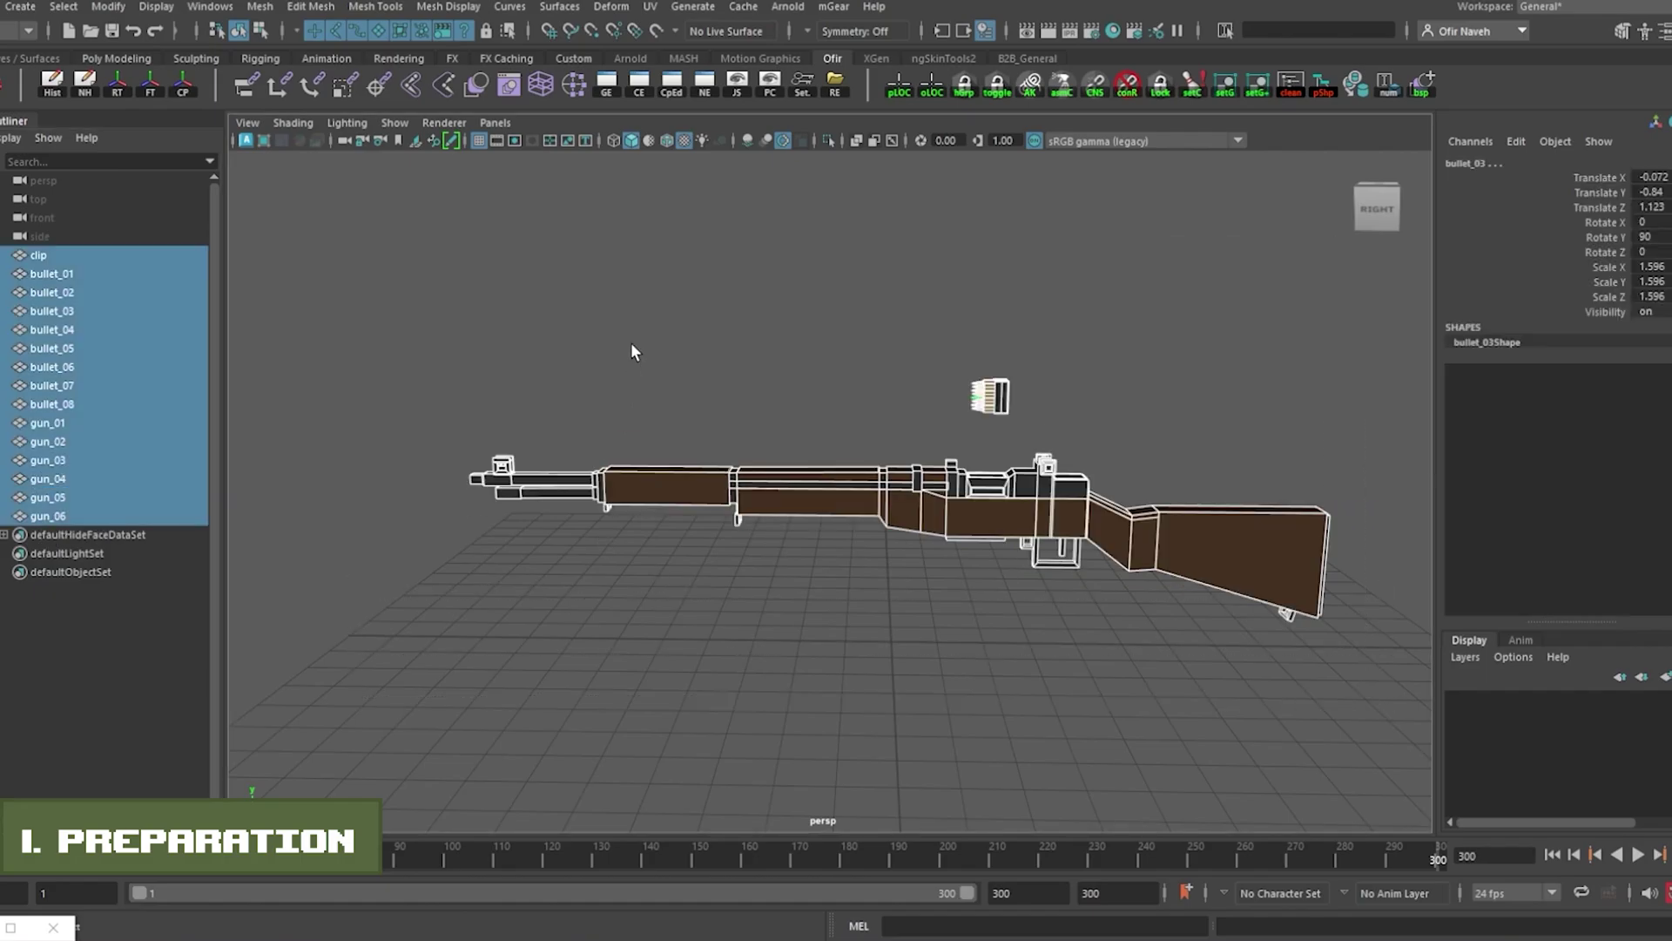
{"action": "right_click_drag", "start_coordinate": [632, 345], "coordinate": [601, 737], "text": "shift"}
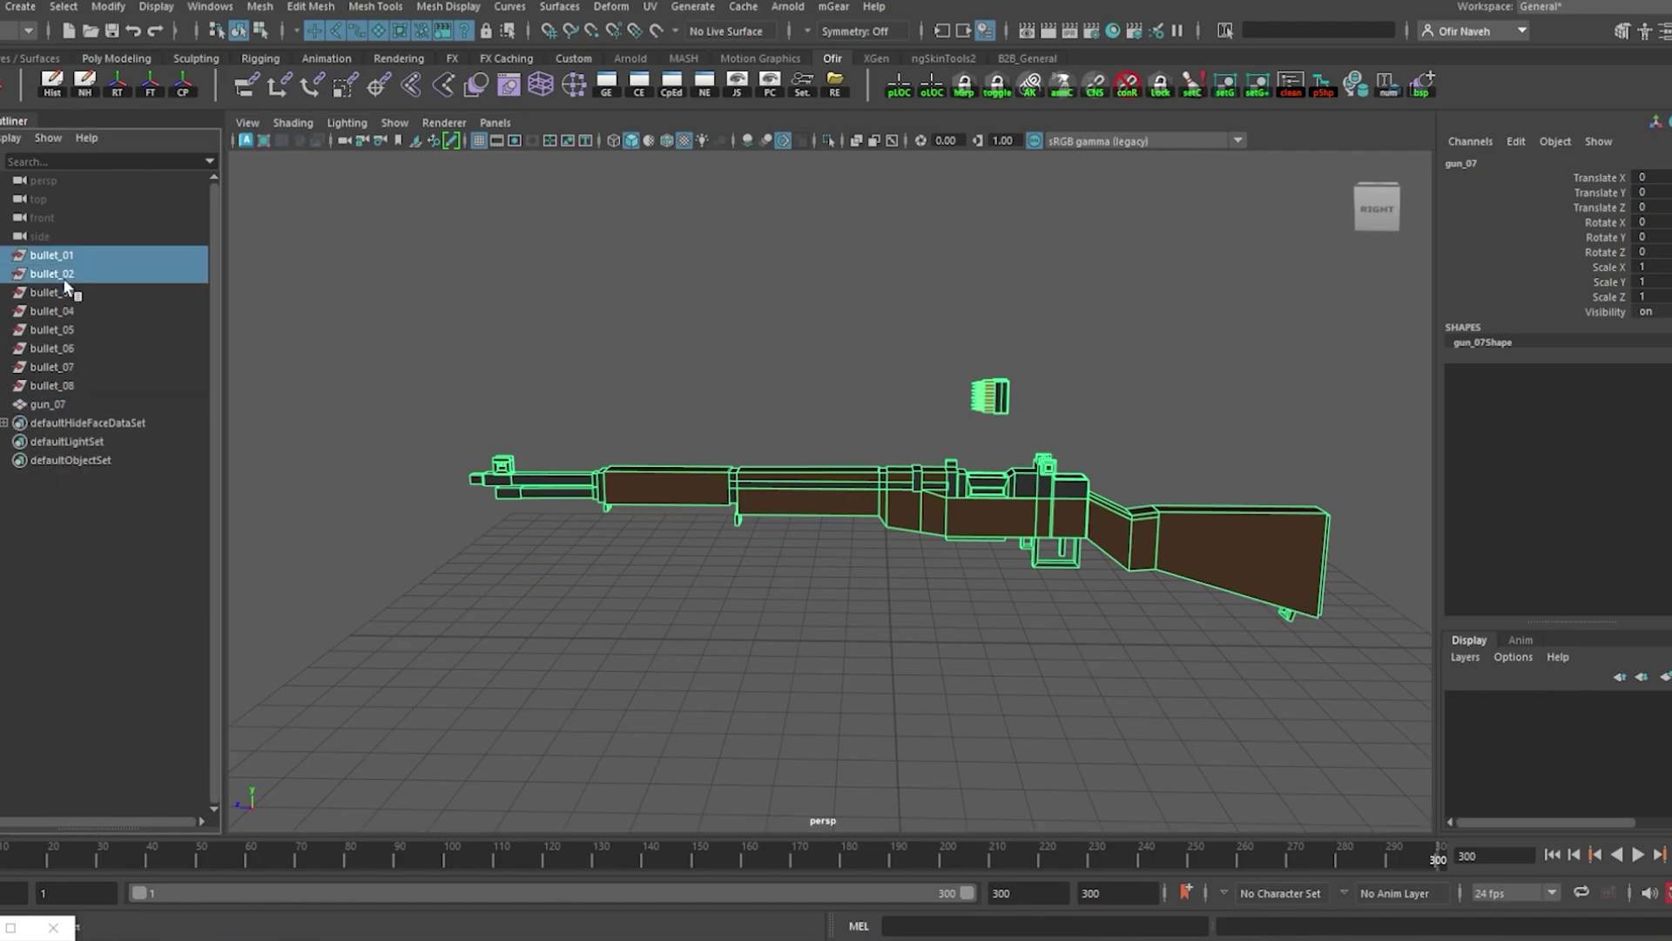
Delete the leftover bullet groups and rename the combined rifle mesh as geo.
{"action": "left_click_drag", "start_coordinate": [63, 279], "coordinate": [81, 383]}
{"action": "key", "text": "Delete"}
{"action": "double_click", "coordinate": [139, 255]}
{"action": "key", "text": "End"}
{"action": "key", "text": "shift+Left"}
{"action": "key", "text": "shift+Left"}
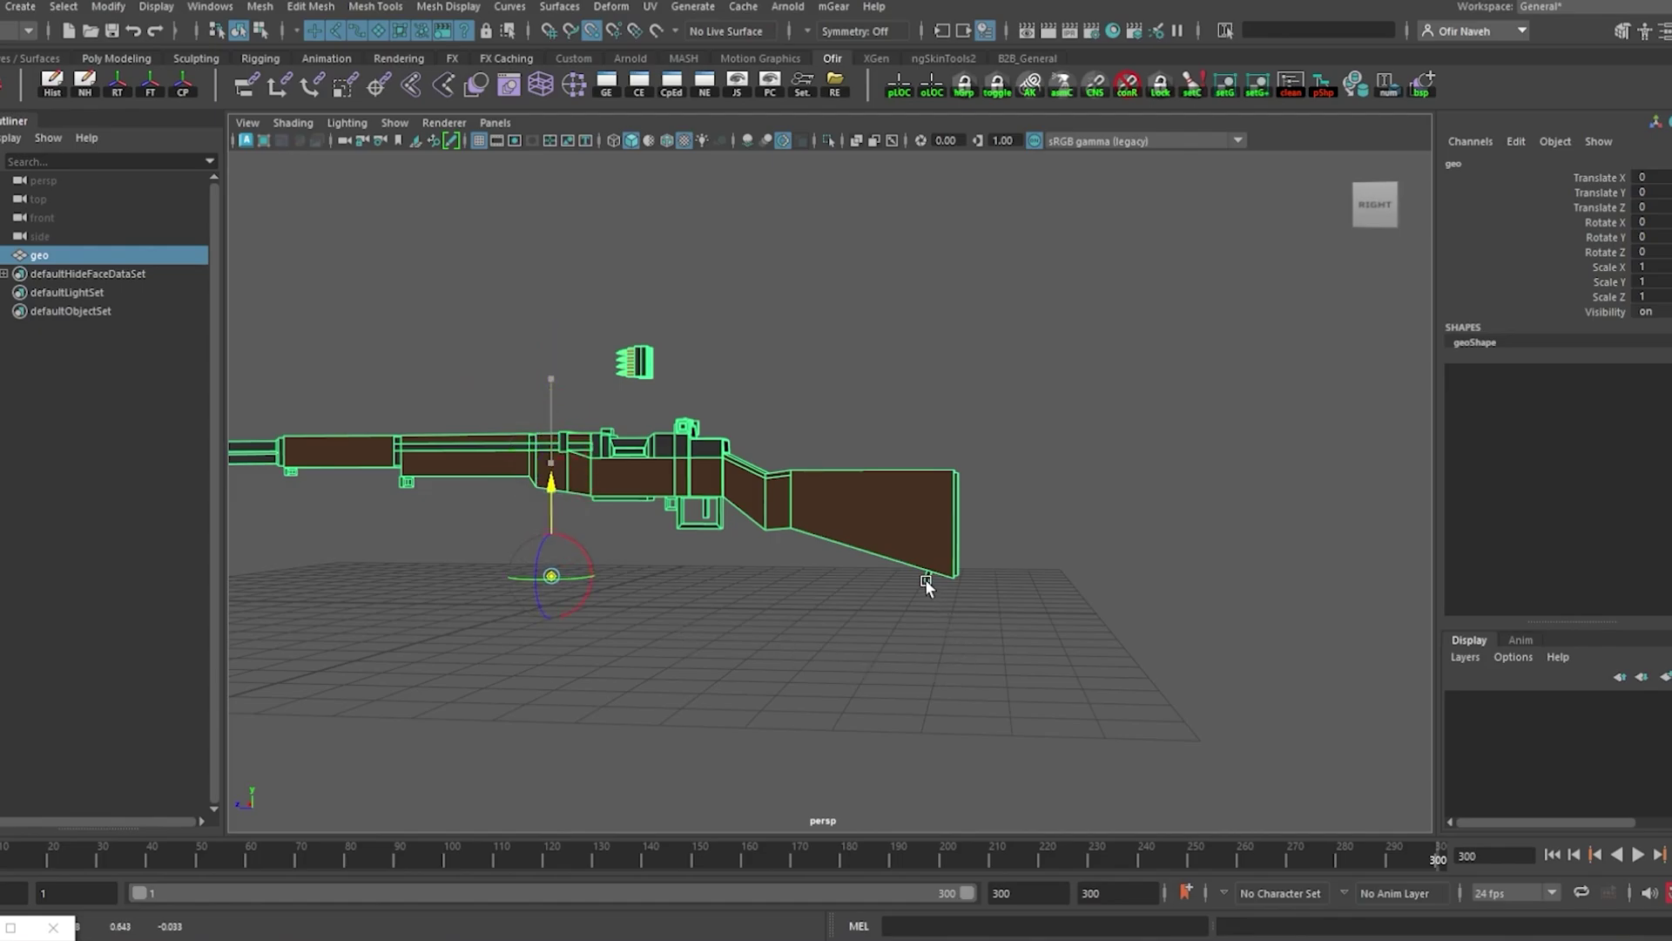
Check the combined rifle mesh and its pivot placement relative to the grid's centre.
{"action": "left_click_drag", "start_coordinate": [562, 595], "coordinate": [630, 606], "text": "alt"}
{"action": "middle_click_drag", "start_coordinate": [630, 606], "coordinate": [853, 551], "text": "alt"}
{"action": "right_click_drag", "start_coordinate": [853, 551], "coordinate": [838, 608], "text": "alt"}
{"action": "middle_click_drag", "start_coordinate": [838, 608], "coordinate": [868, 558], "text": "alt"}
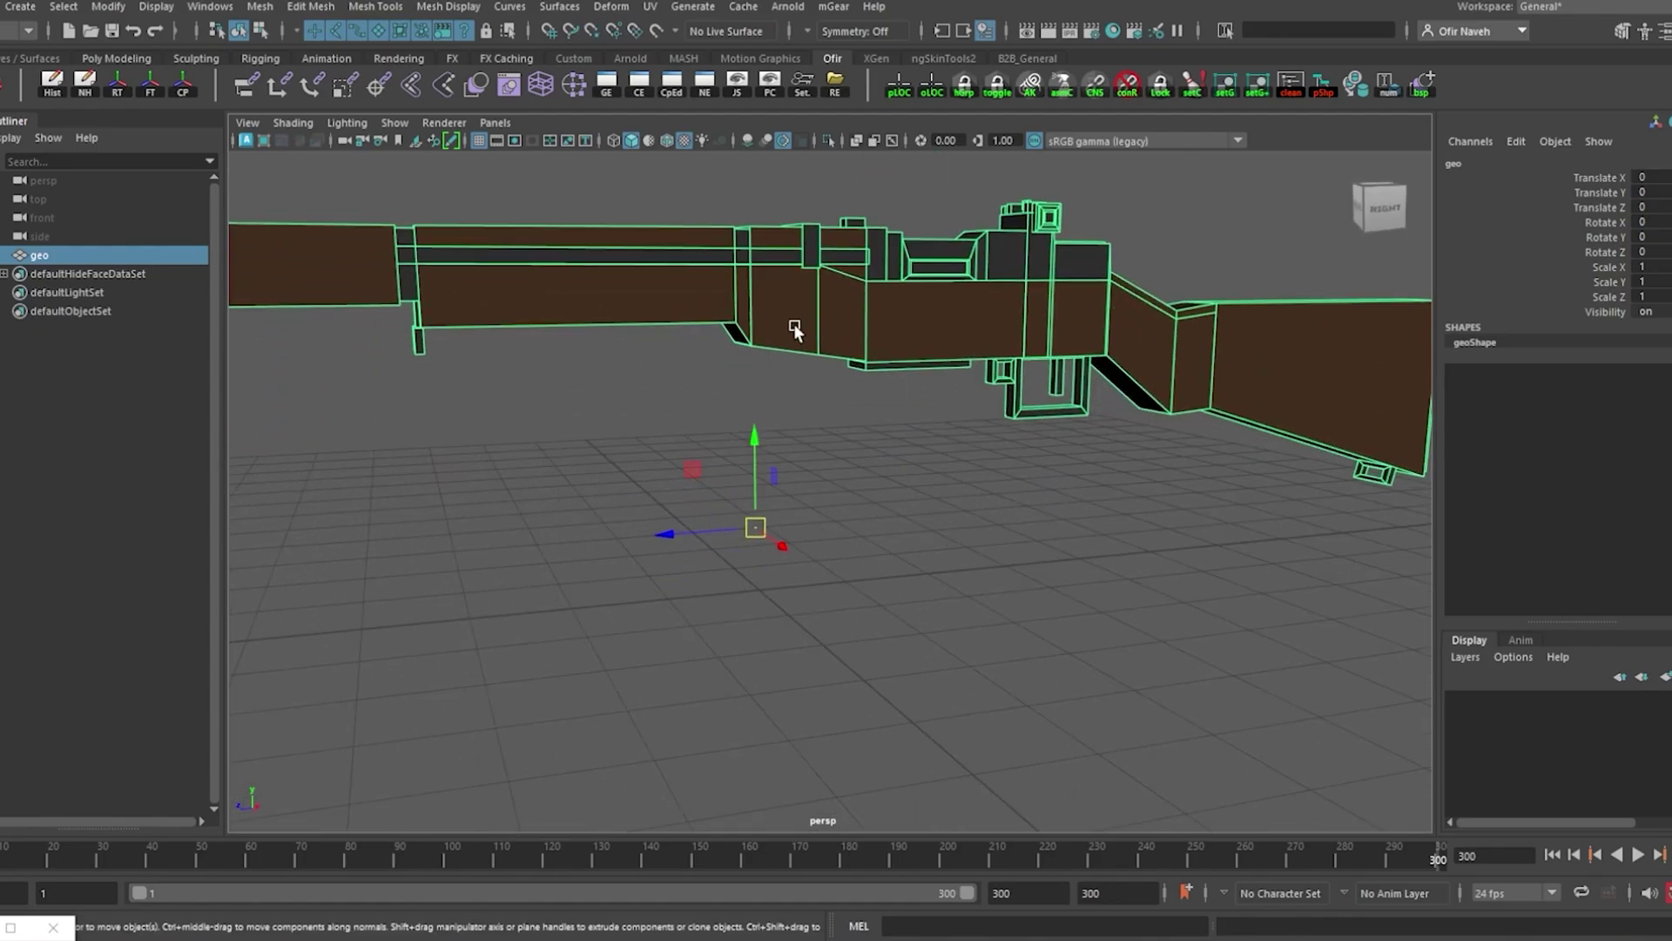
{"action": "left_click_drag", "start_coordinate": [754, 465], "coordinate": [1027, 605]}
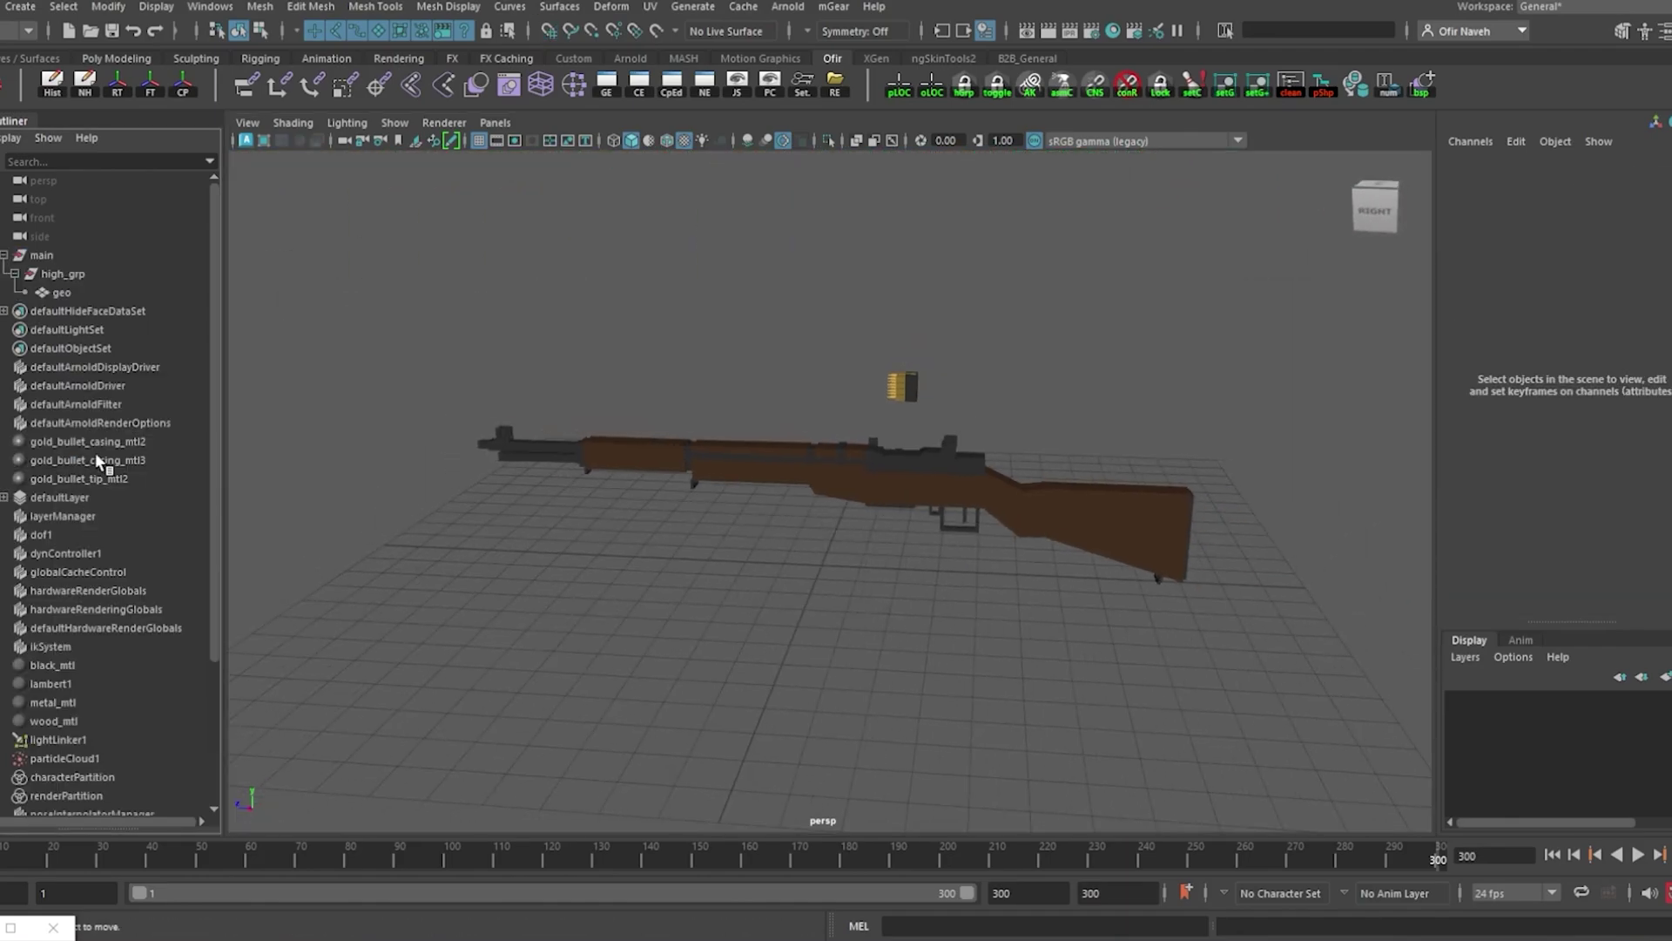
Inspect the bullets and select the geometry that uses the material gold_bullet_casing_mtl2.
{"action": "left_click", "coordinate": [103, 443]}
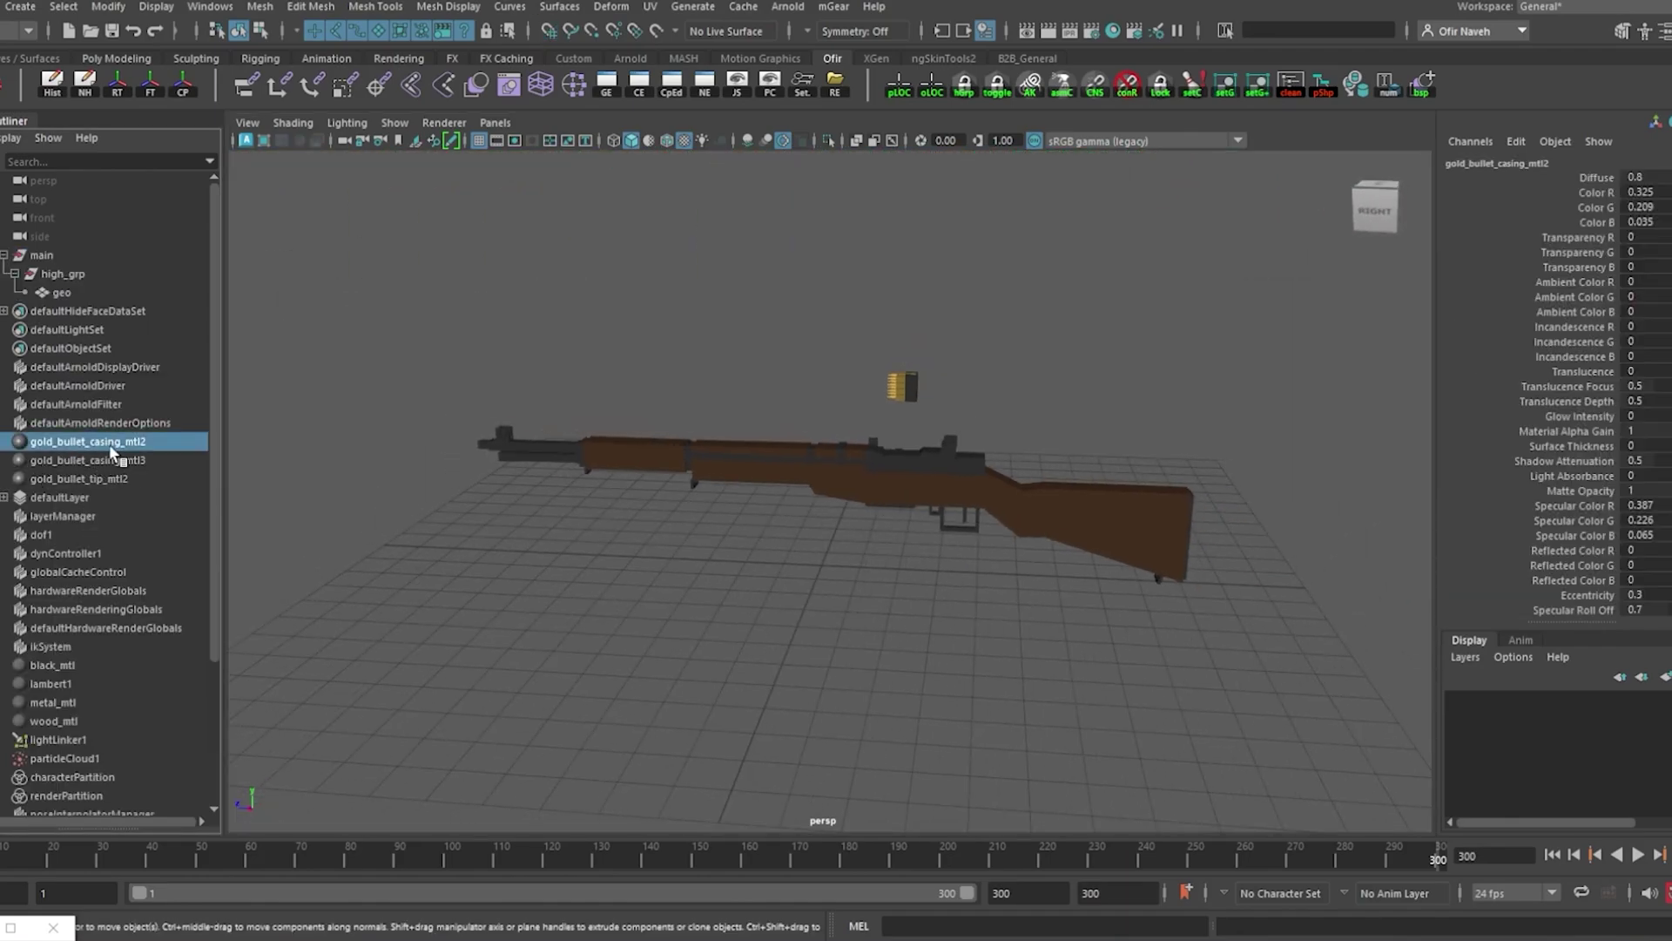
{"action": "scroll", "coordinate": [984, 209], "scroll_direction": "up", "scroll_amount": 6}
{"action": "middle_click_drag", "start_coordinate": [988, 202], "coordinate": [940, 261], "text": "alt"}
{"action": "right_click", "coordinate": [106, 442]}
{"action": "left_click", "coordinate": [192, 471]}
Show the model in wireframe and select the geometry that uses the material gold_bullet_casing_mtl3.
{"action": "left_click_drag", "start_coordinate": [827, 305], "coordinate": [871, 322], "text": "alt"}
{"action": "middle_click_drag", "start_coordinate": [871, 322], "coordinate": [721, 477], "text": "alt"}
{"action": "scroll", "coordinate": [848, 526], "scroll_direction": "up", "scroll_amount": 6}
{"action": "left_click_drag", "start_coordinate": [721, 477], "coordinate": [1002, 427], "text": "alt"}
{"action": "key", "text": "4"}
{"action": "left_click", "coordinate": [120, 462]}
{"action": "right_click", "coordinate": [123, 464]}
{"action": "left_click", "coordinate": [170, 494]}
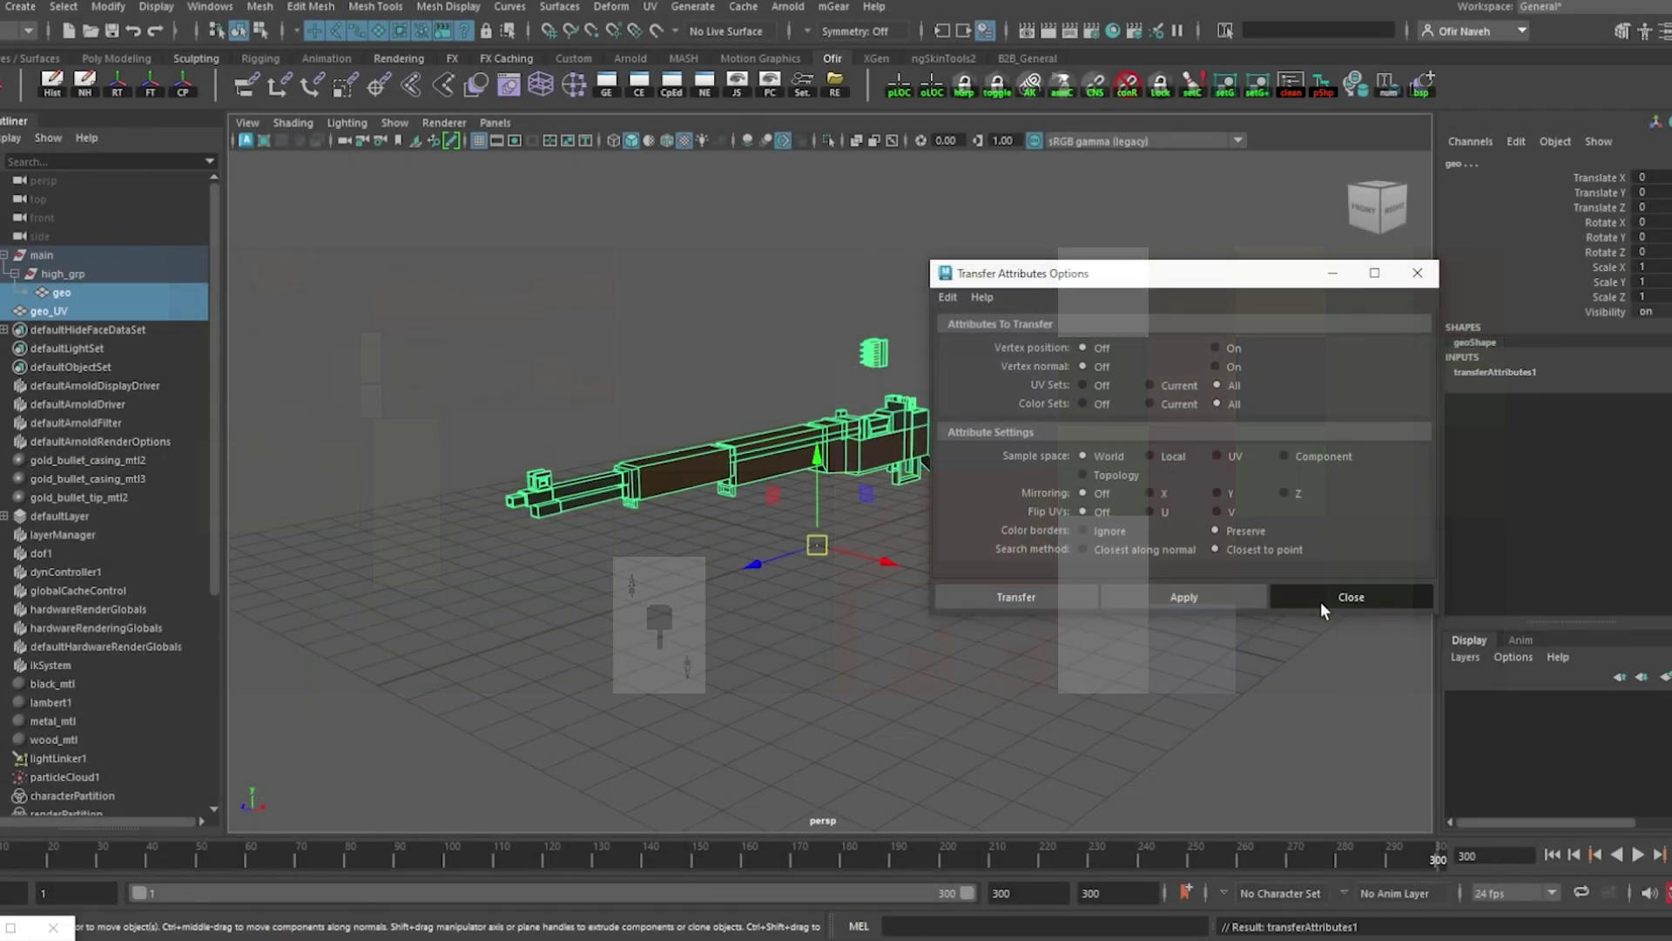
Assign a new Lambert material named color_mtl to the rifle mesh and map a texture to its Color.
{"action": "left_click", "coordinate": [1320, 599]}
{"action": "left_click", "coordinate": [348, 87]}
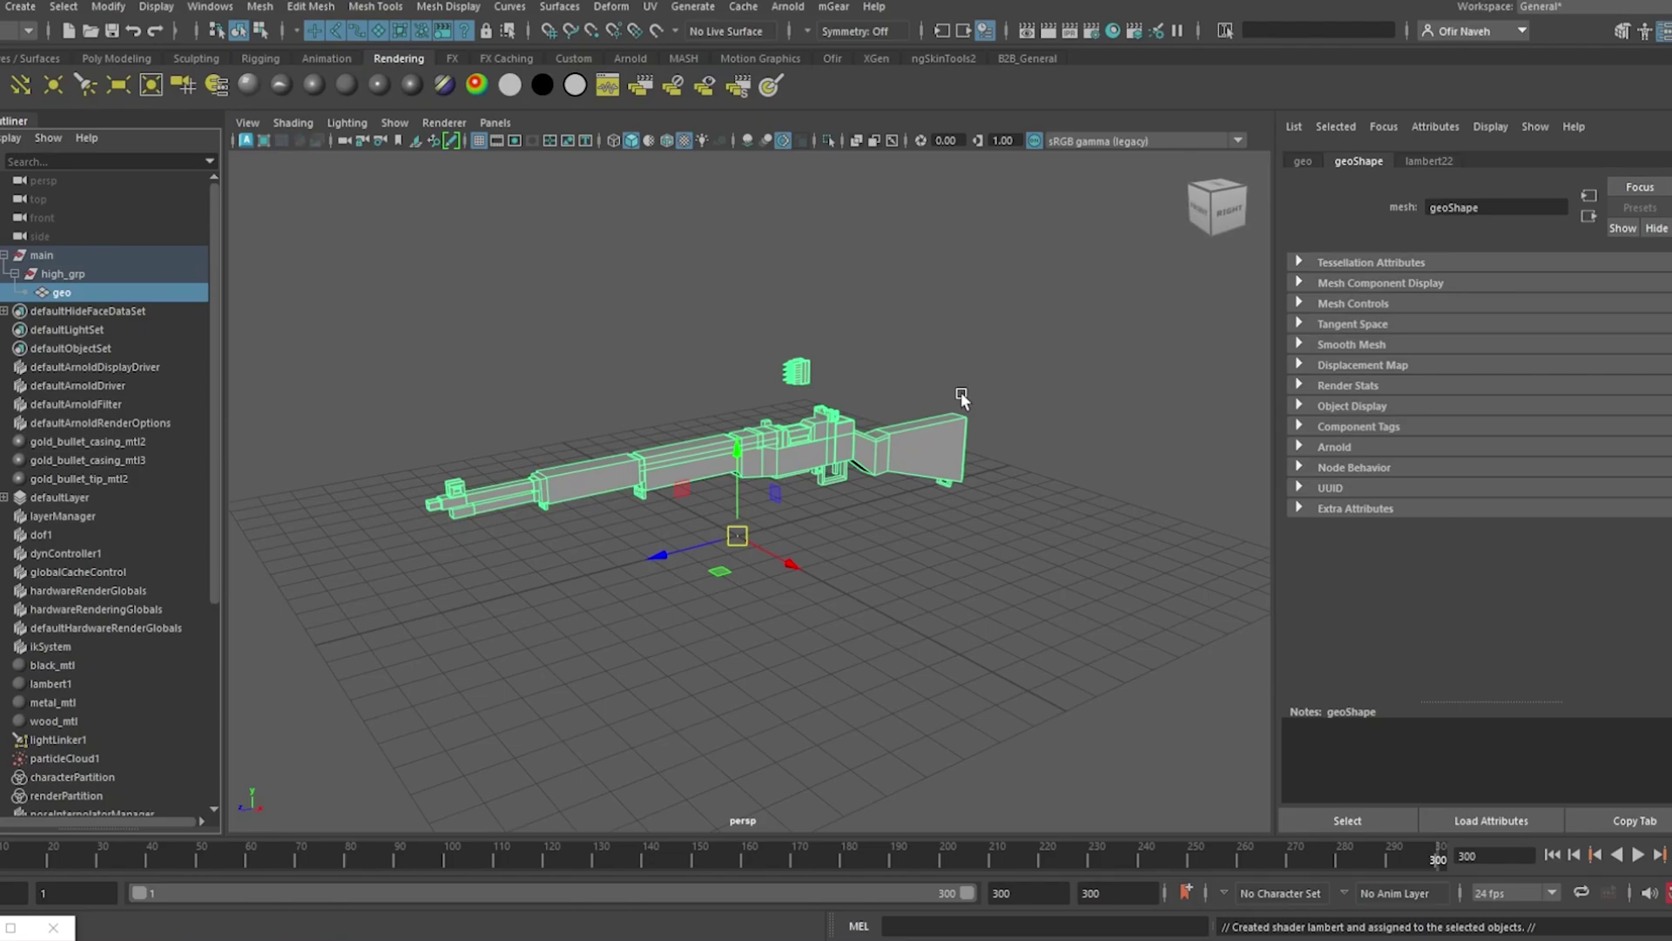
{"action": "left_click", "coordinate": [1446, 164]}
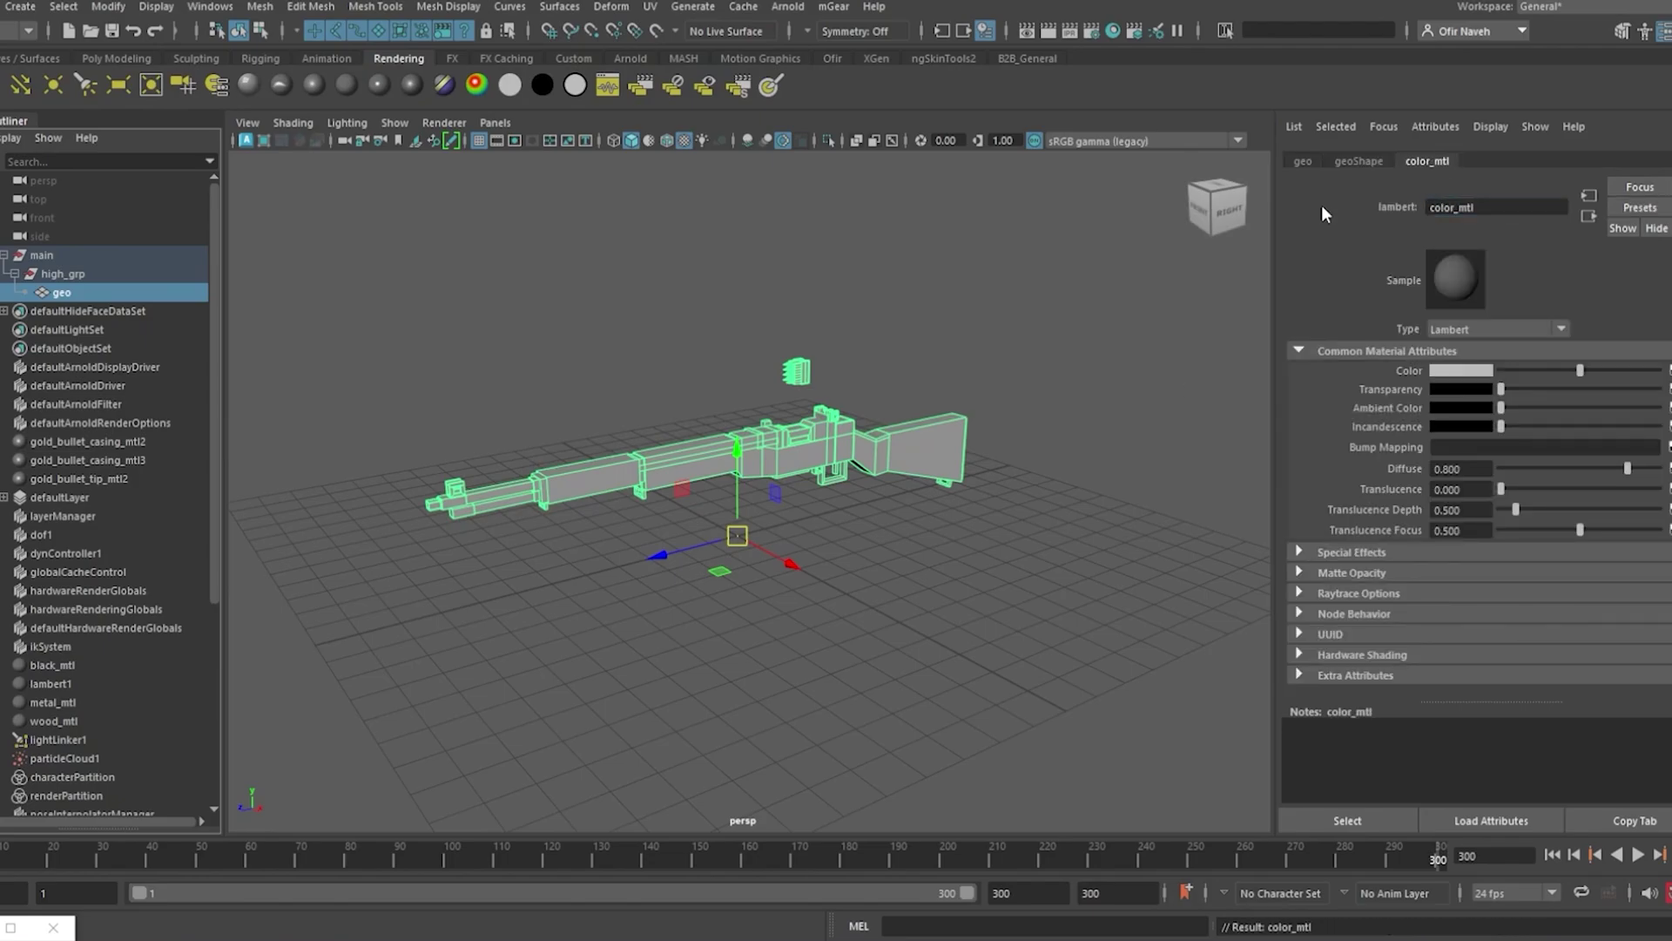
{"action": "left_click", "coordinate": [1665, 371]}
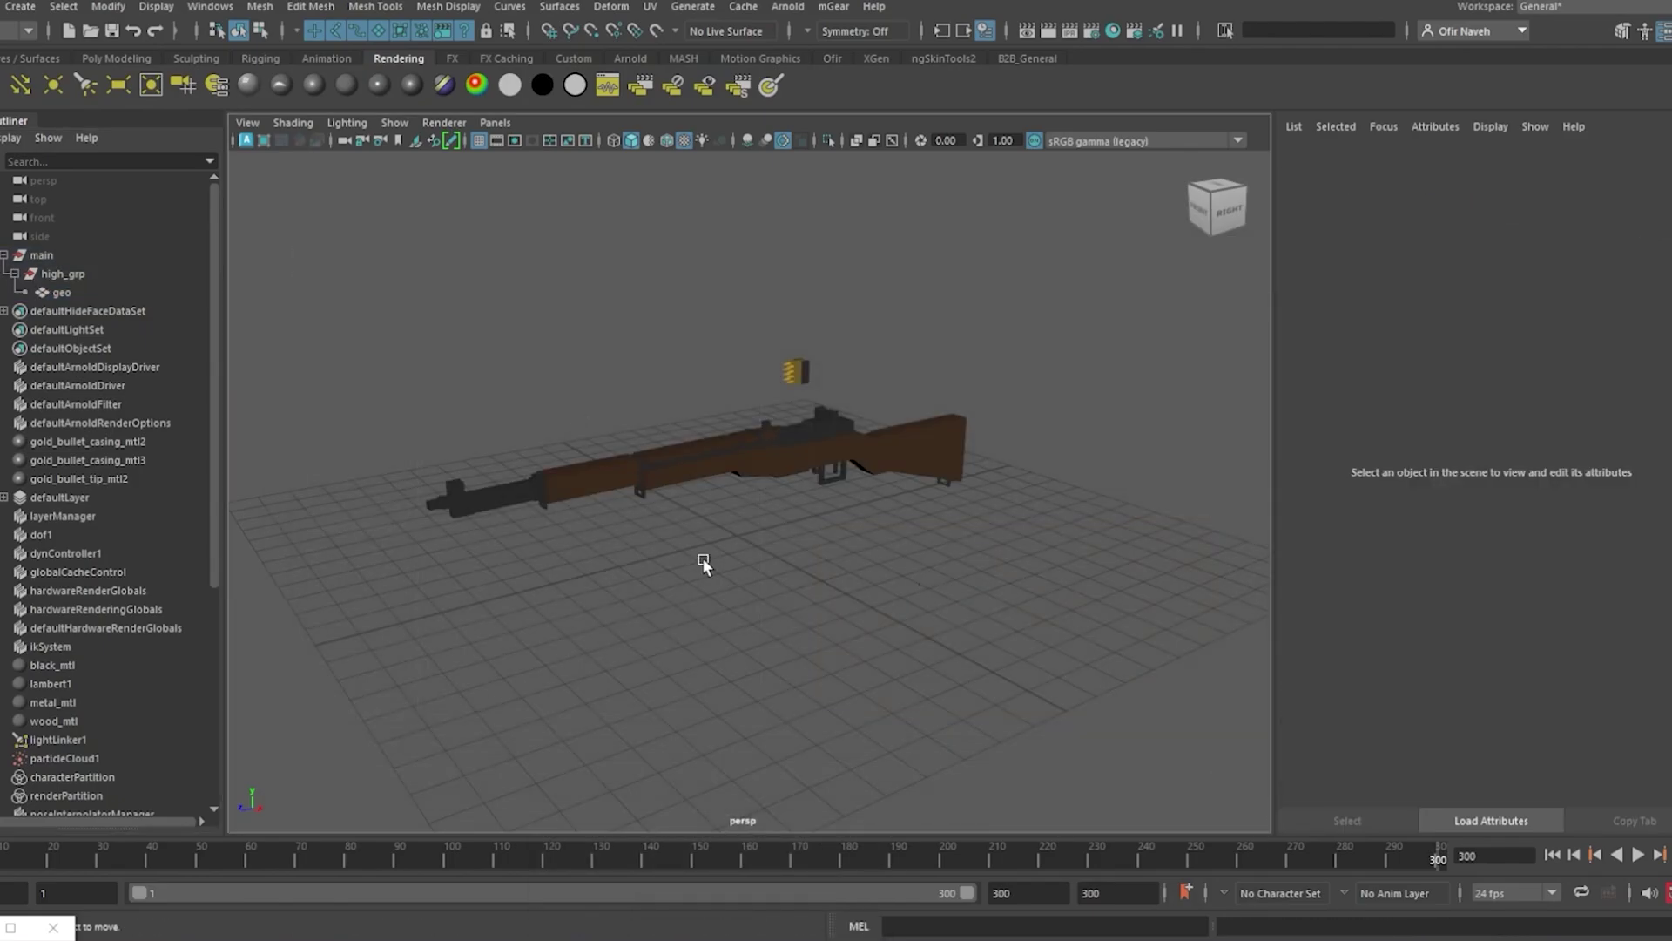
{"action": "left_click_drag", "start_coordinate": [703, 560], "coordinate": [860, 493], "text": "alt"}
{"action": "left_click", "coordinate": [861, 492]}
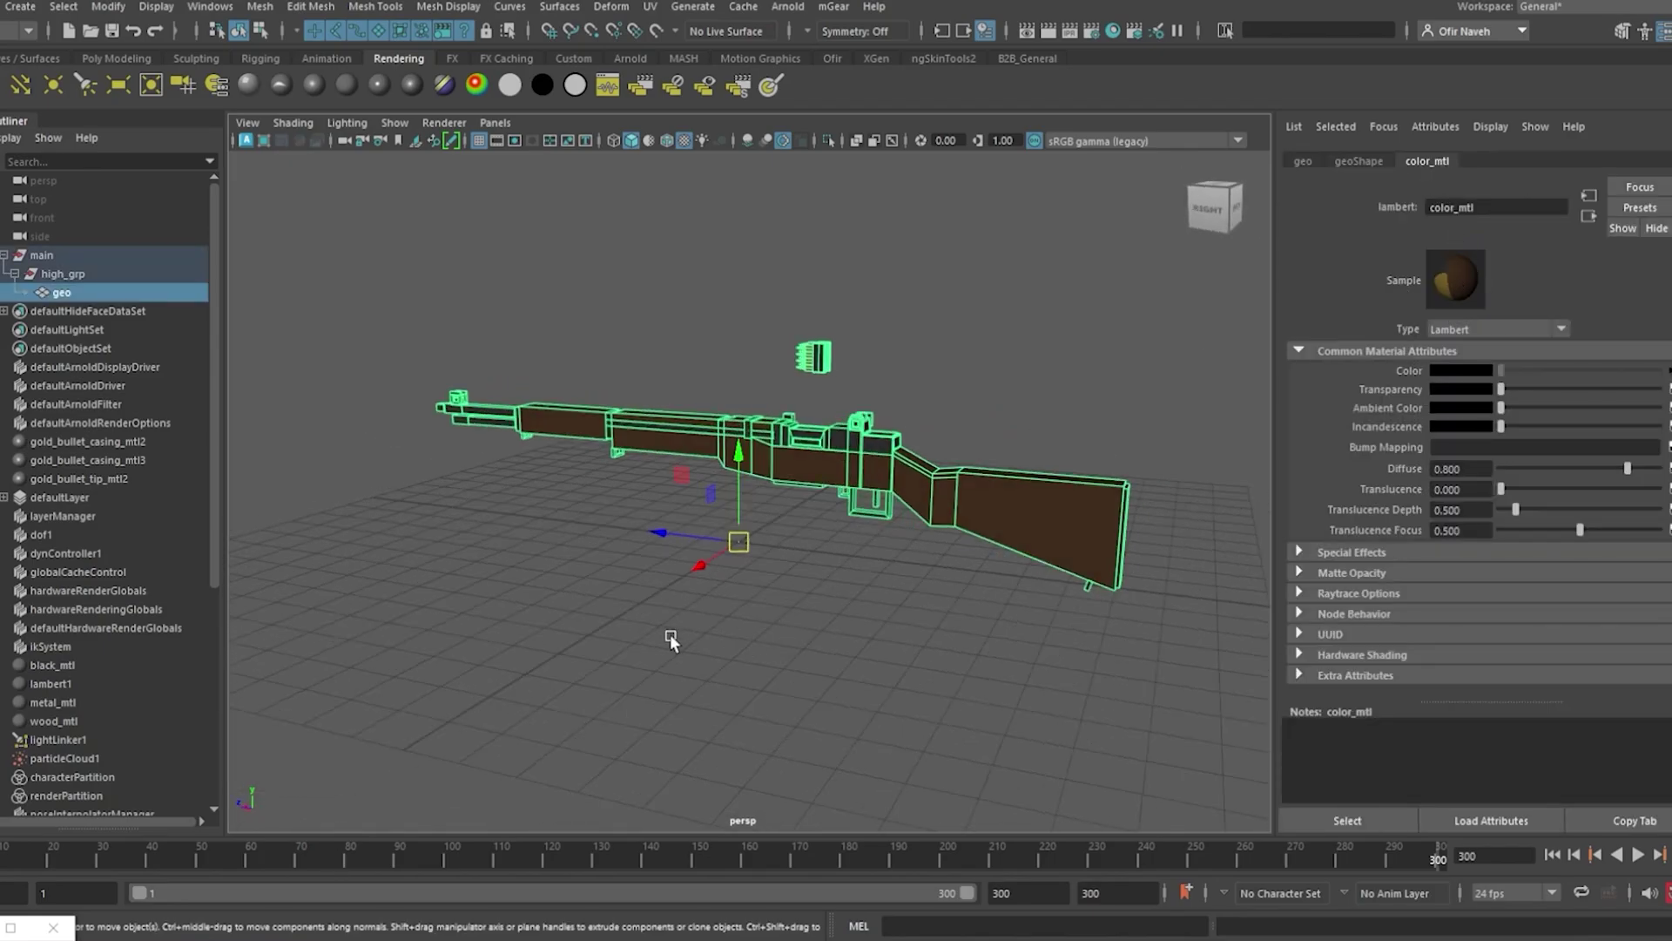
{"action": "left_click_drag", "start_coordinate": [670, 634], "coordinate": [896, 627], "text": "alt"}
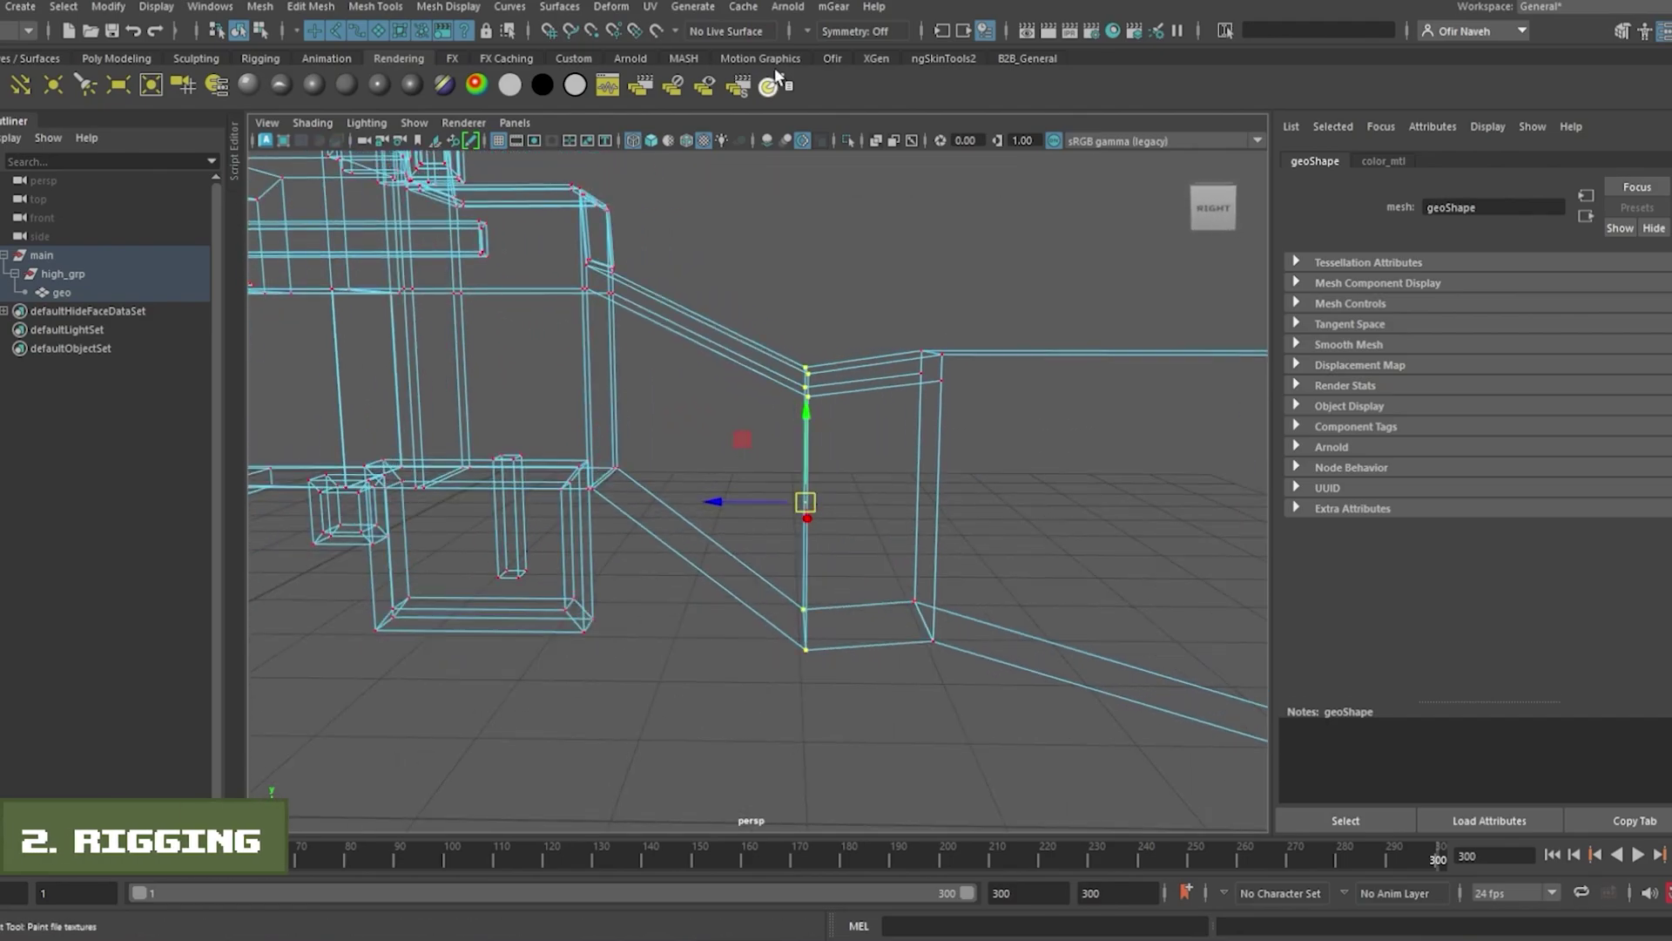
Create a cluster from the selected grip vertices and place a locator at it with a temporary point constraint without offset.
{"action": "left_click", "coordinate": [354, 6]}
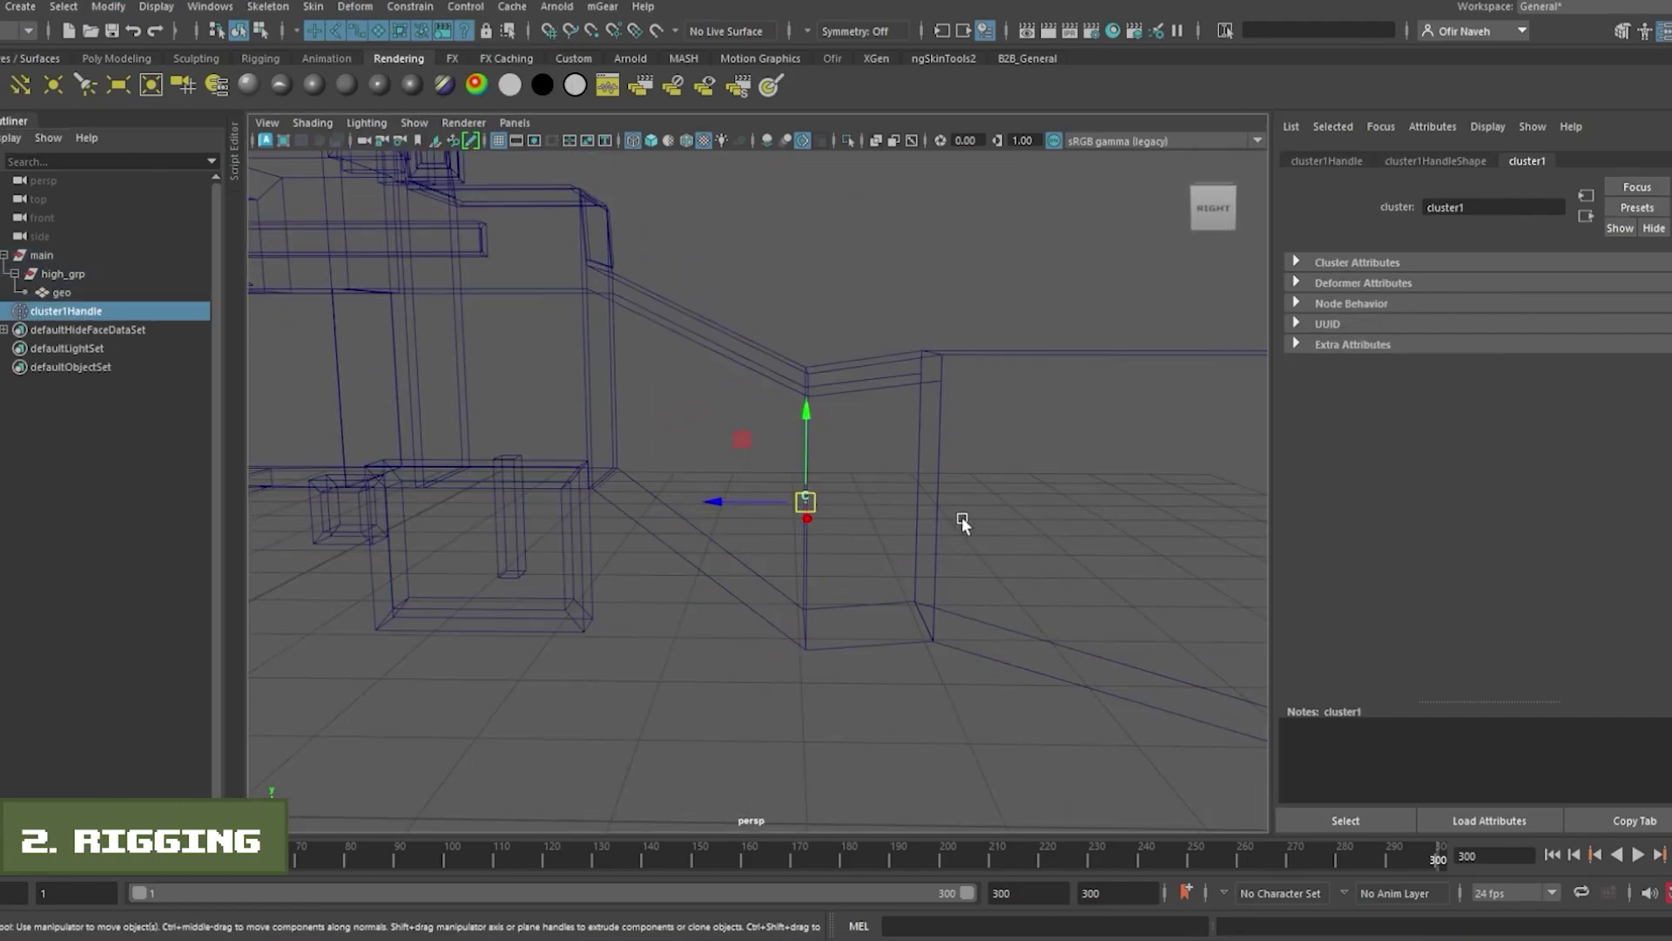
{"action": "left_click_drag", "start_coordinate": [964, 522], "coordinate": [852, 489], "text": "alt"}
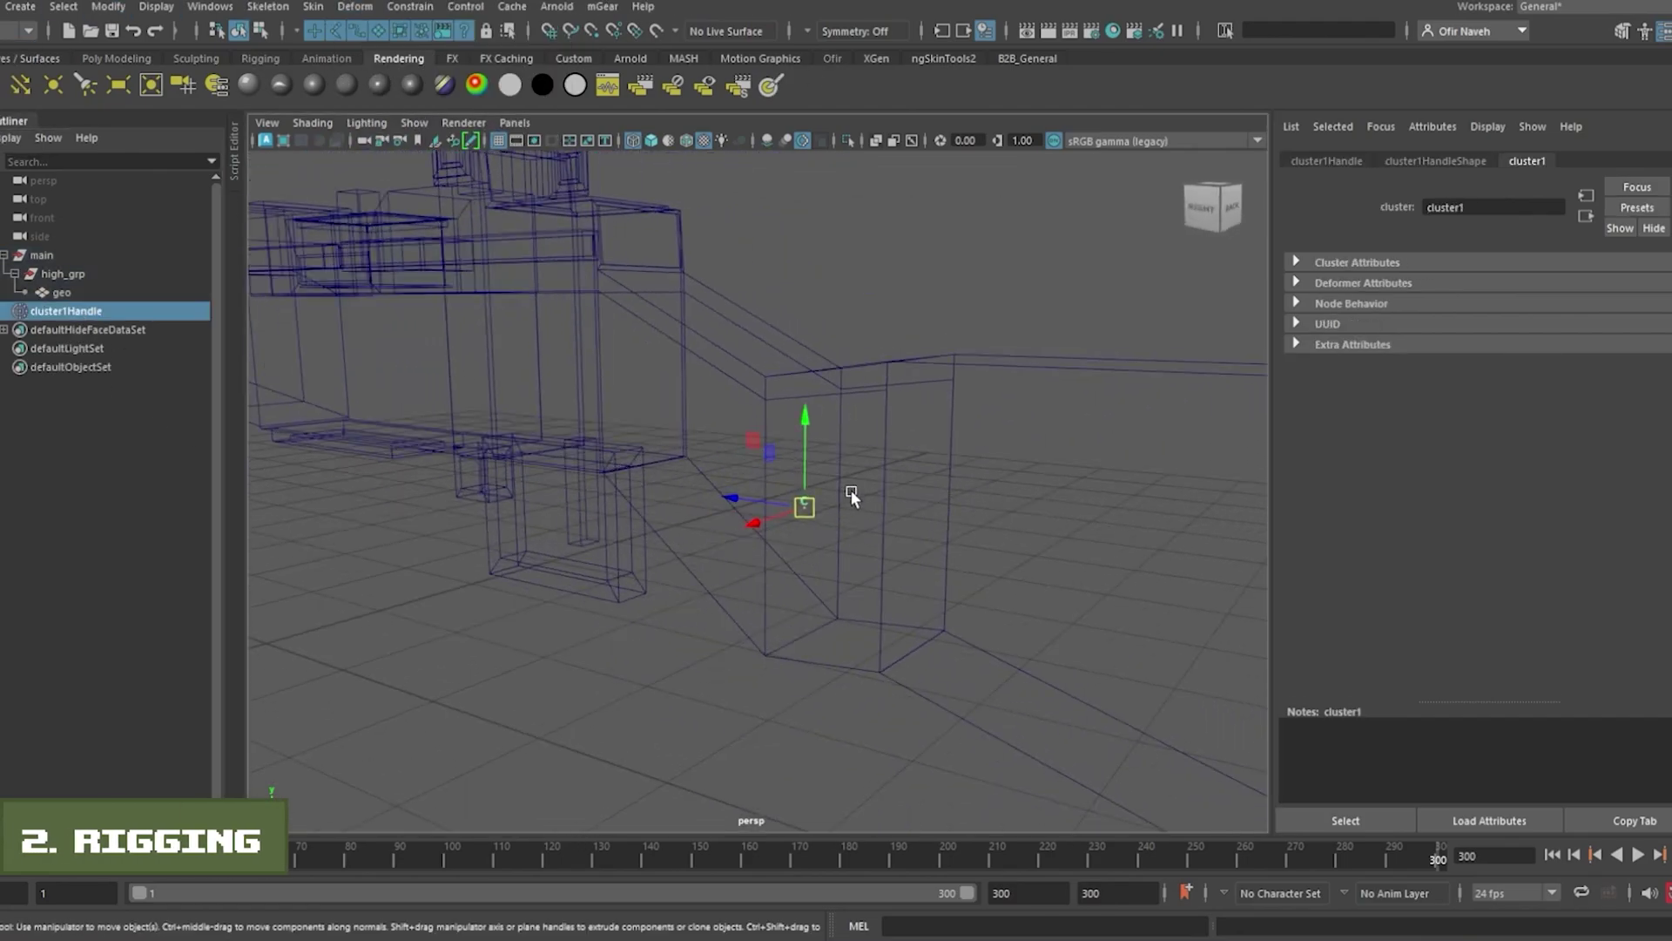
{"action": "left_click", "coordinate": [67, 311]}
{"action": "left_click", "coordinate": [52, 329], "text": "ctrl"}
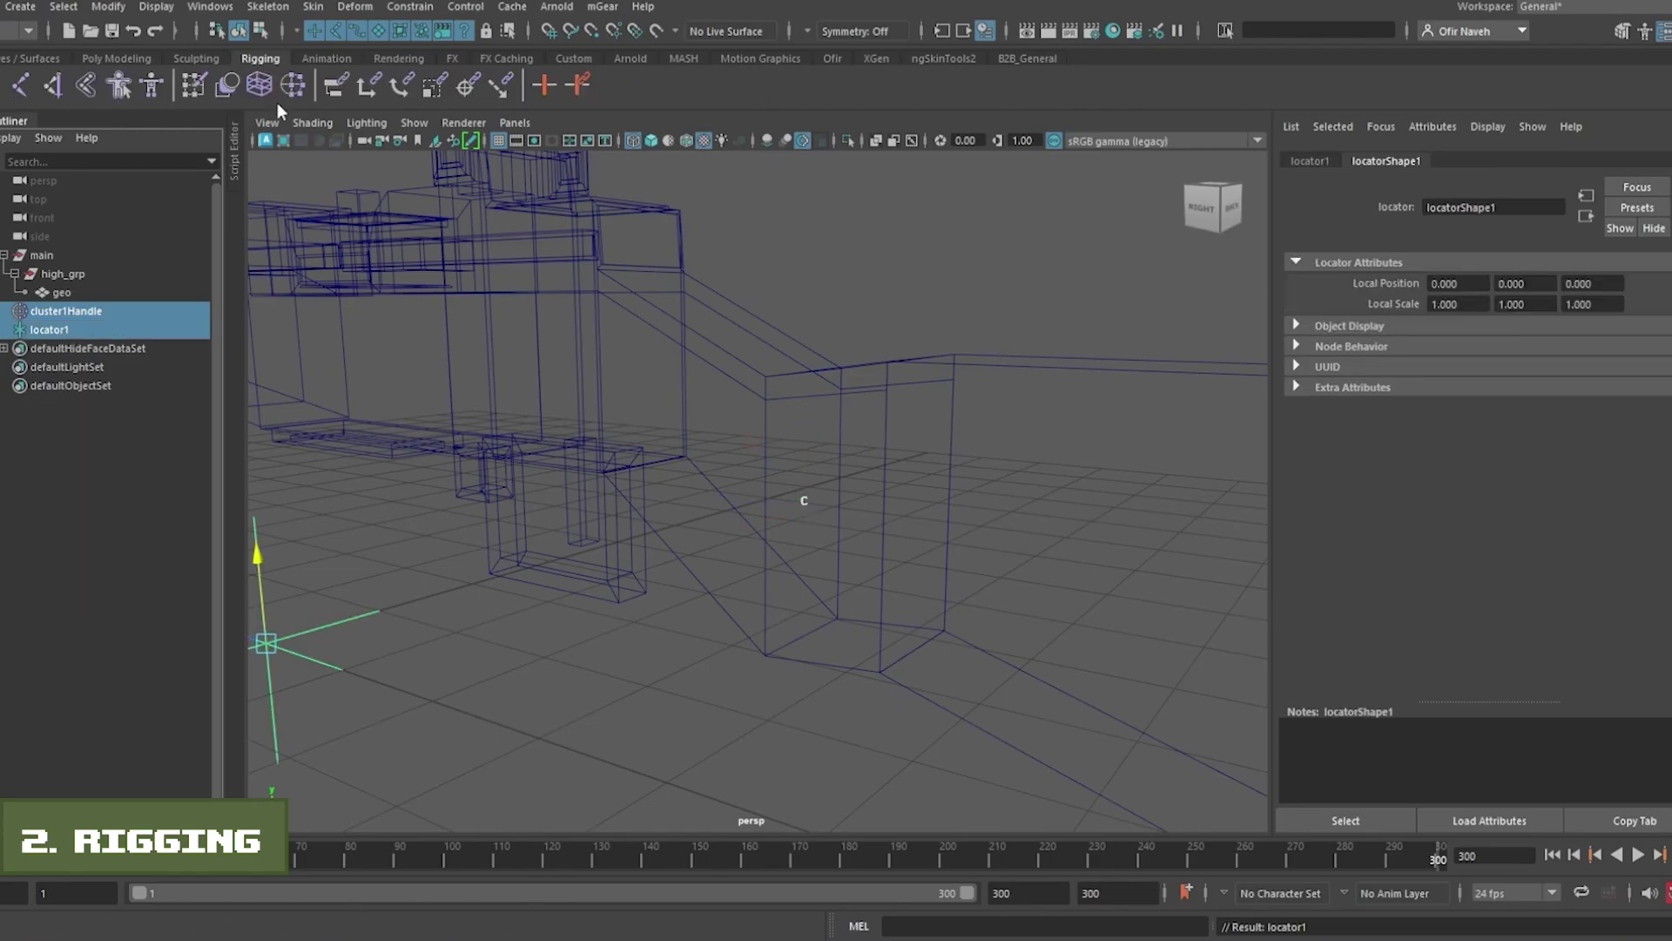
{"action": "double_click", "coordinate": [369, 85]}
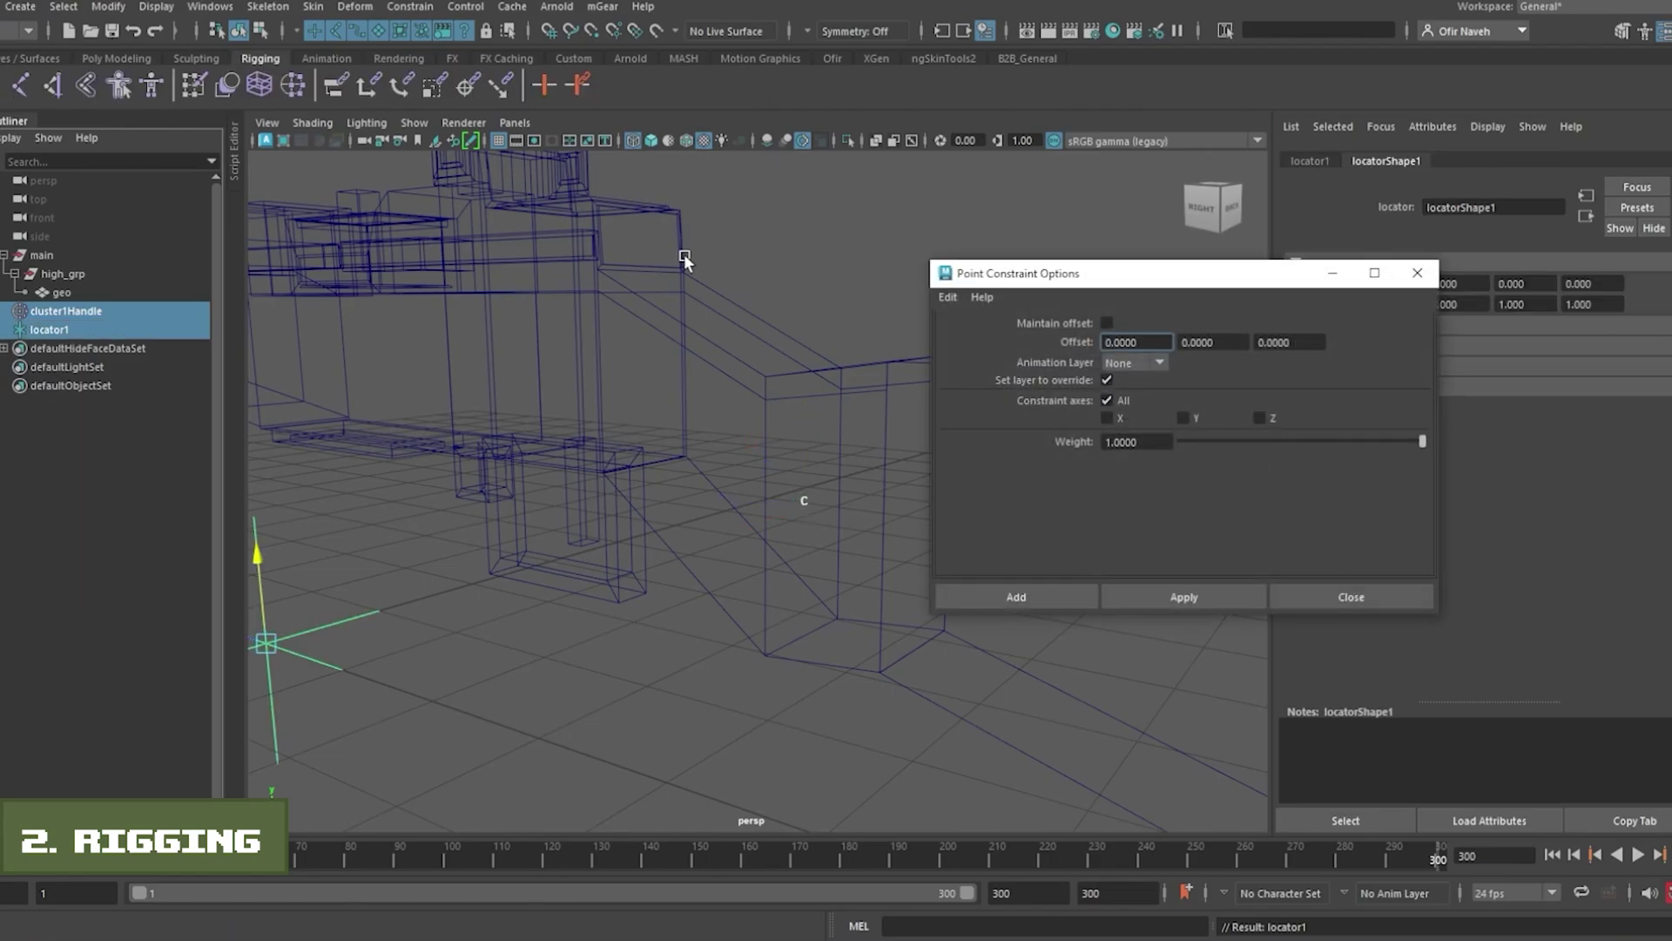
{"action": "left_click", "coordinate": [1045, 593]}
{"action": "left_click", "coordinate": [75, 347]}
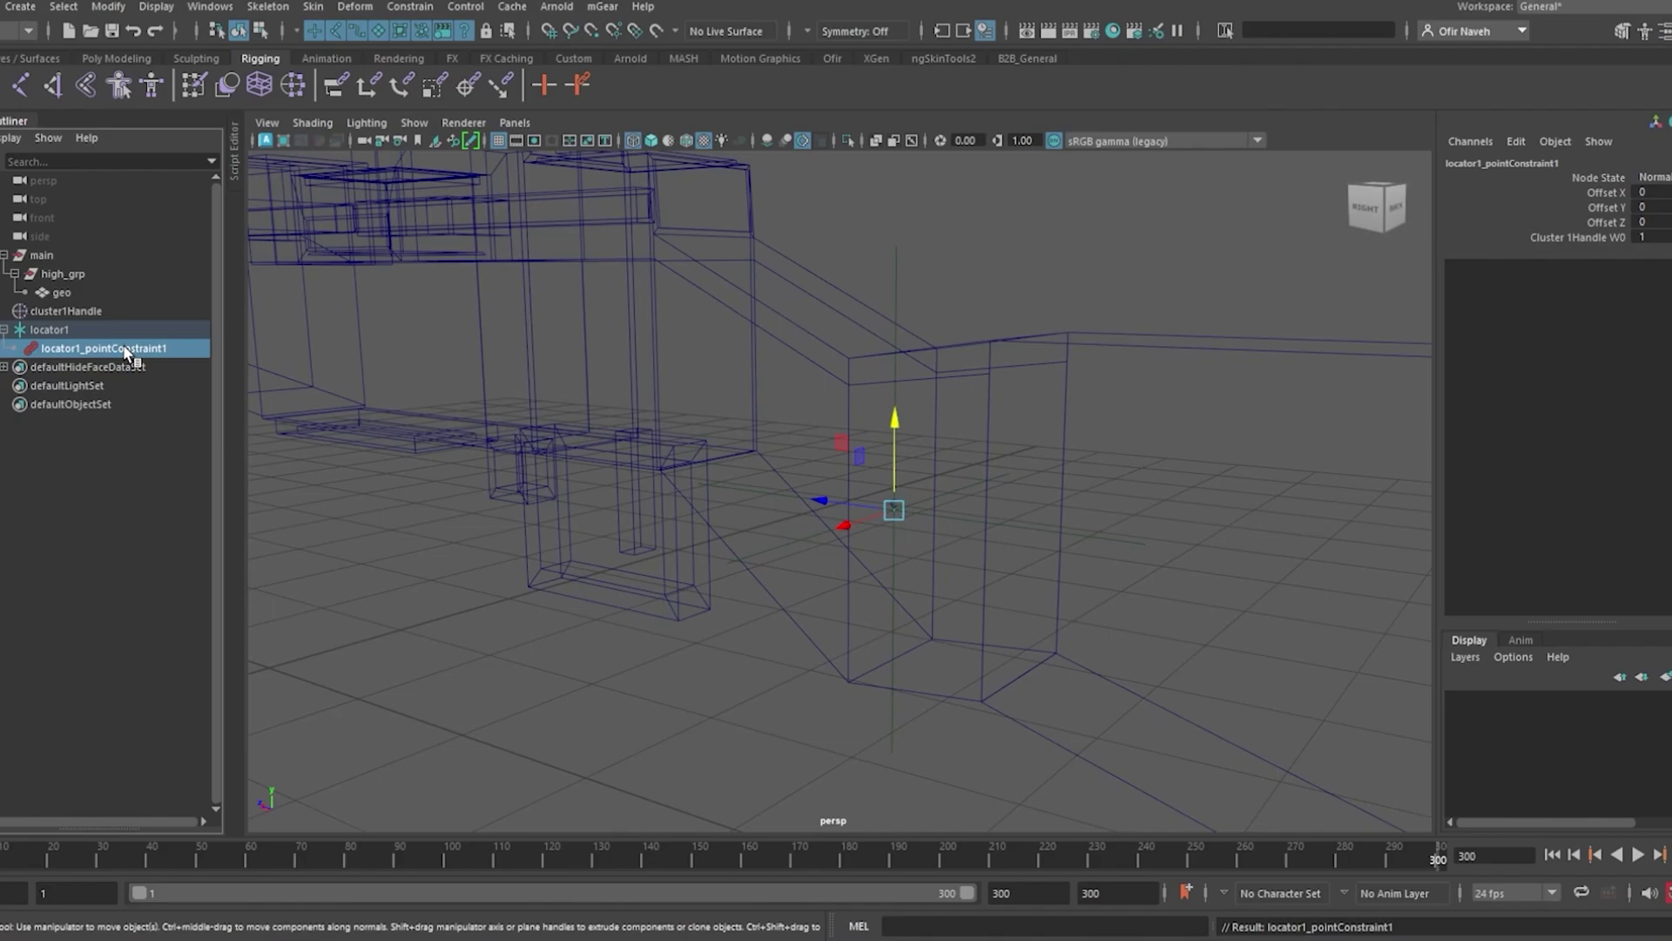
{"action": "key", "text": "Delete"}
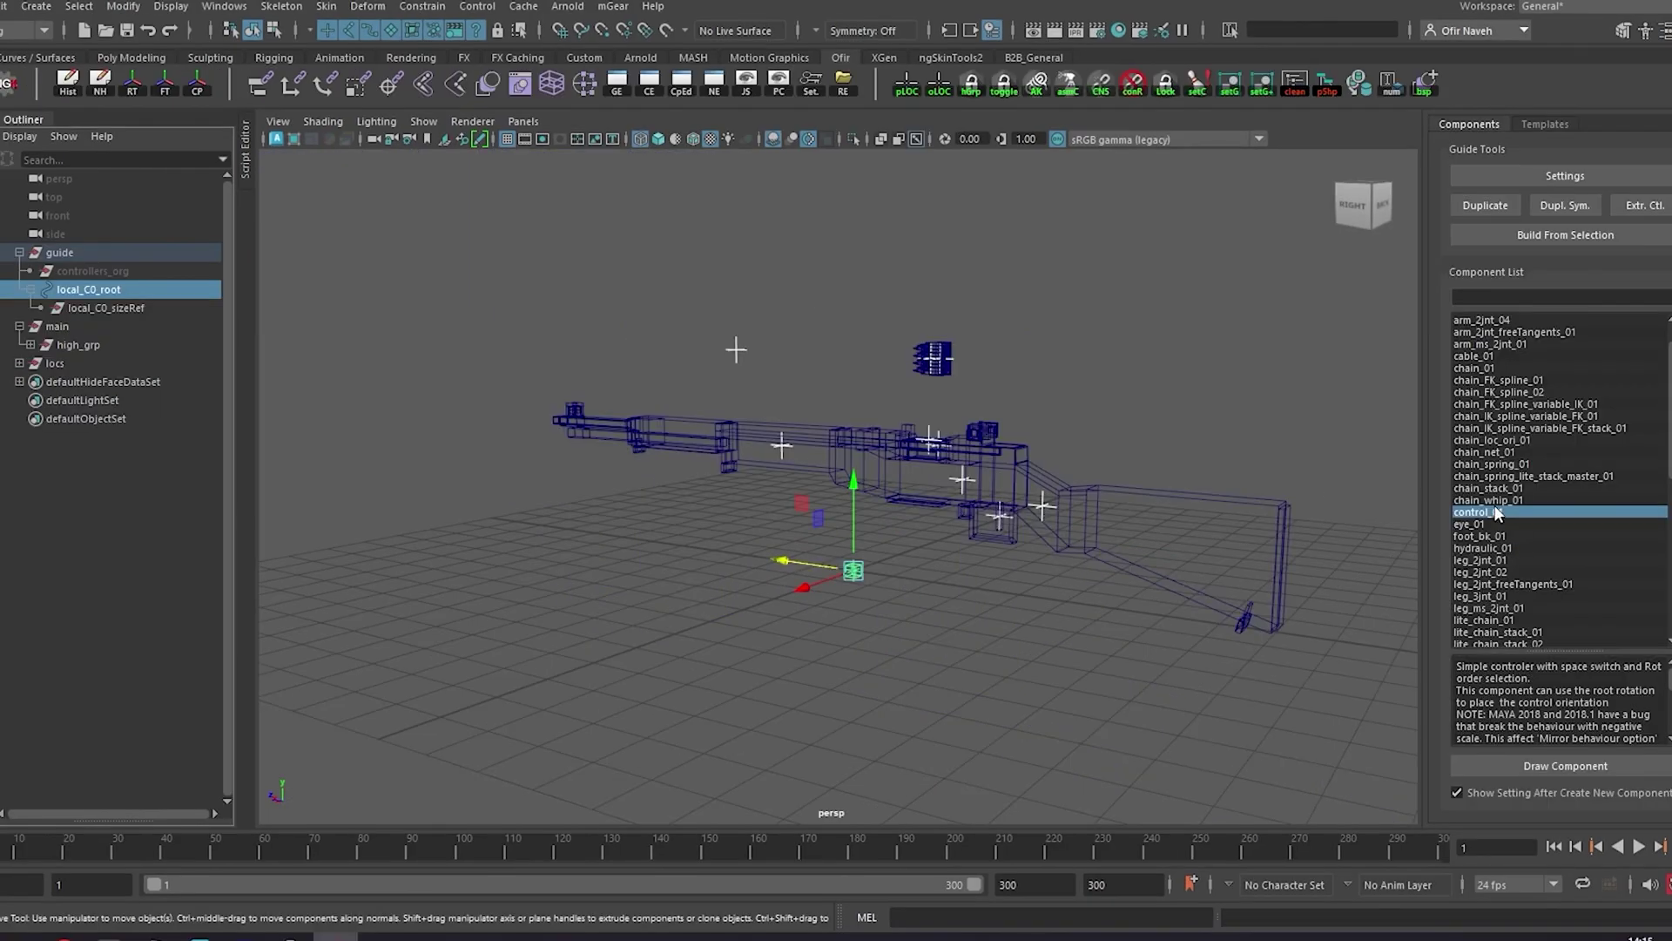
Add a control_01 guide component named handle under the local root, with Joint enabled and Sphere as the control shape.
{"action": "double_click", "coordinate": [1497, 514]}
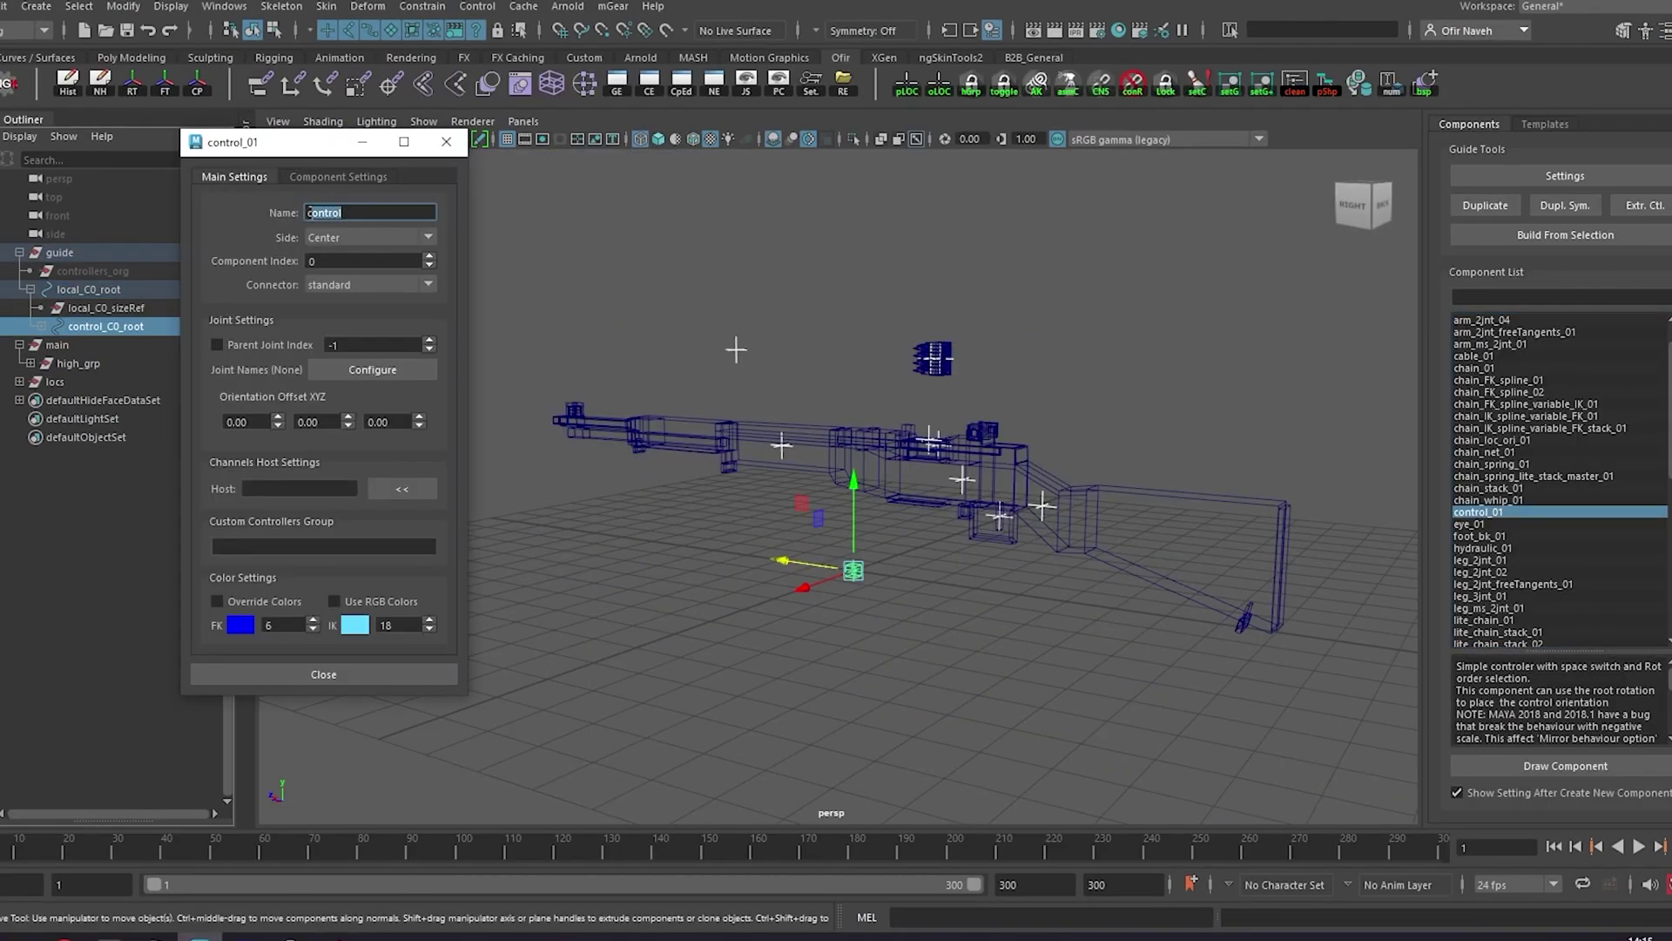
{"action": "left_click", "coordinate": [338, 177]}
{"action": "left_click", "coordinate": [253, 211]}
{"action": "left_click", "coordinate": [353, 328]}
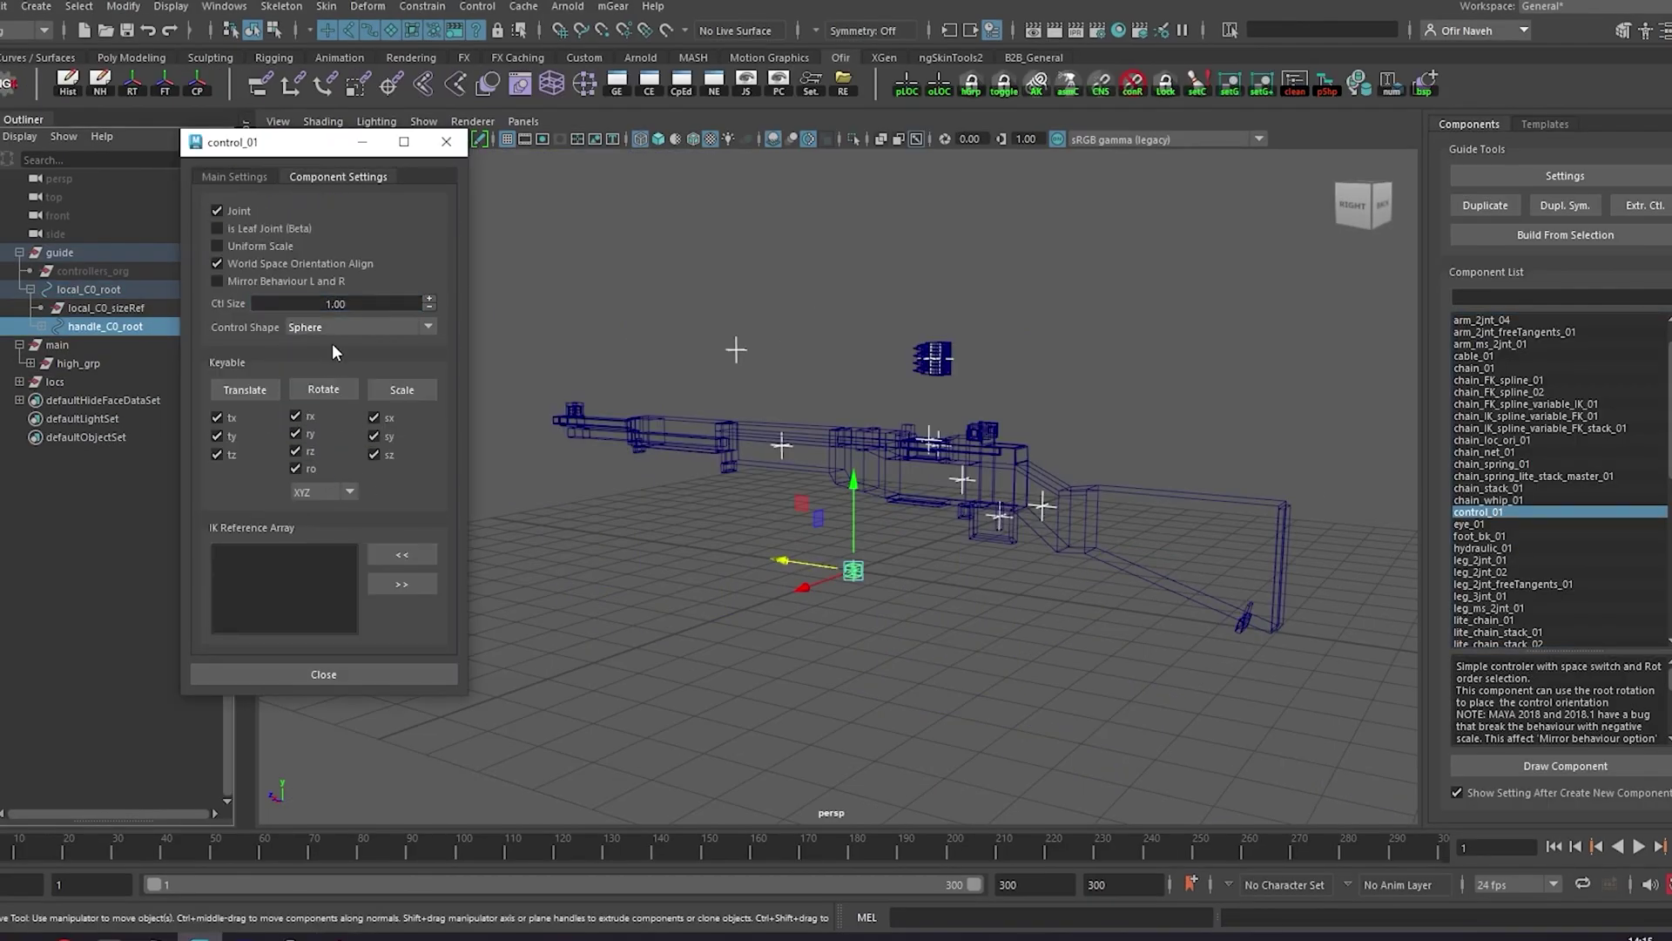
{"action": "left_click", "coordinate": [368, 673]}
Position the handle guide on the locator at the rifle's grip.
{"action": "scroll", "coordinate": [741, 694], "scroll_direction": "up", "scroll_amount": 4}
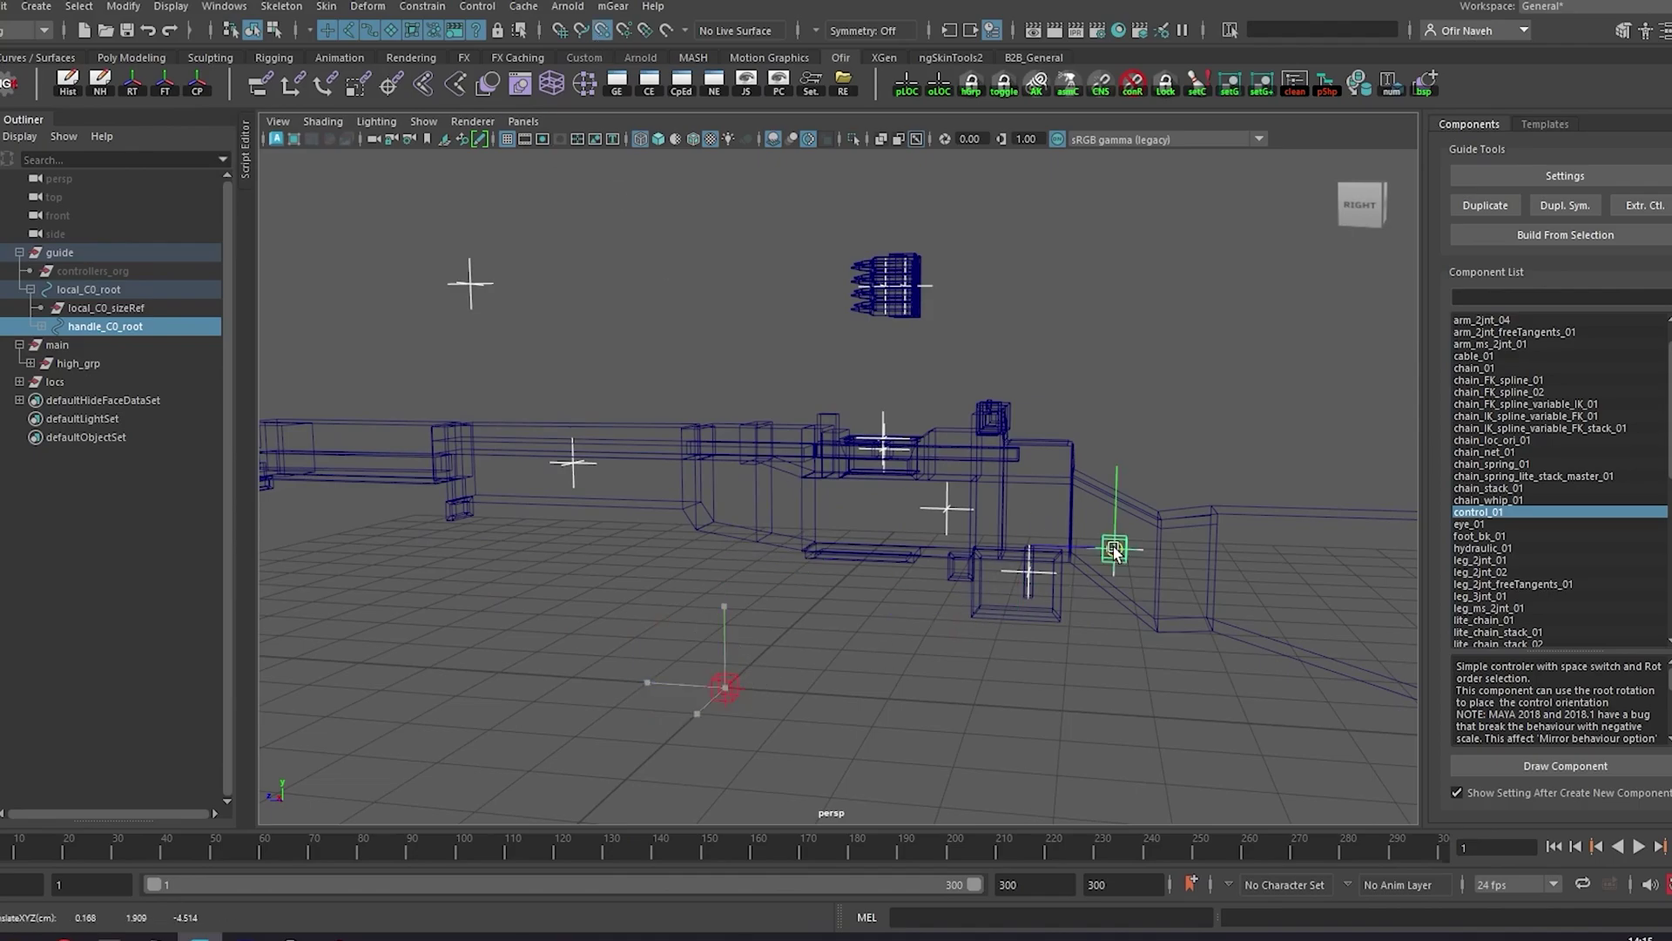
{"action": "middle_click_drag", "start_coordinate": [1069, 647], "coordinate": [1030, 581], "text": "alt"}
{"action": "scroll", "coordinate": [1029, 581], "scroll_direction": "up", "scroll_amount": 1}
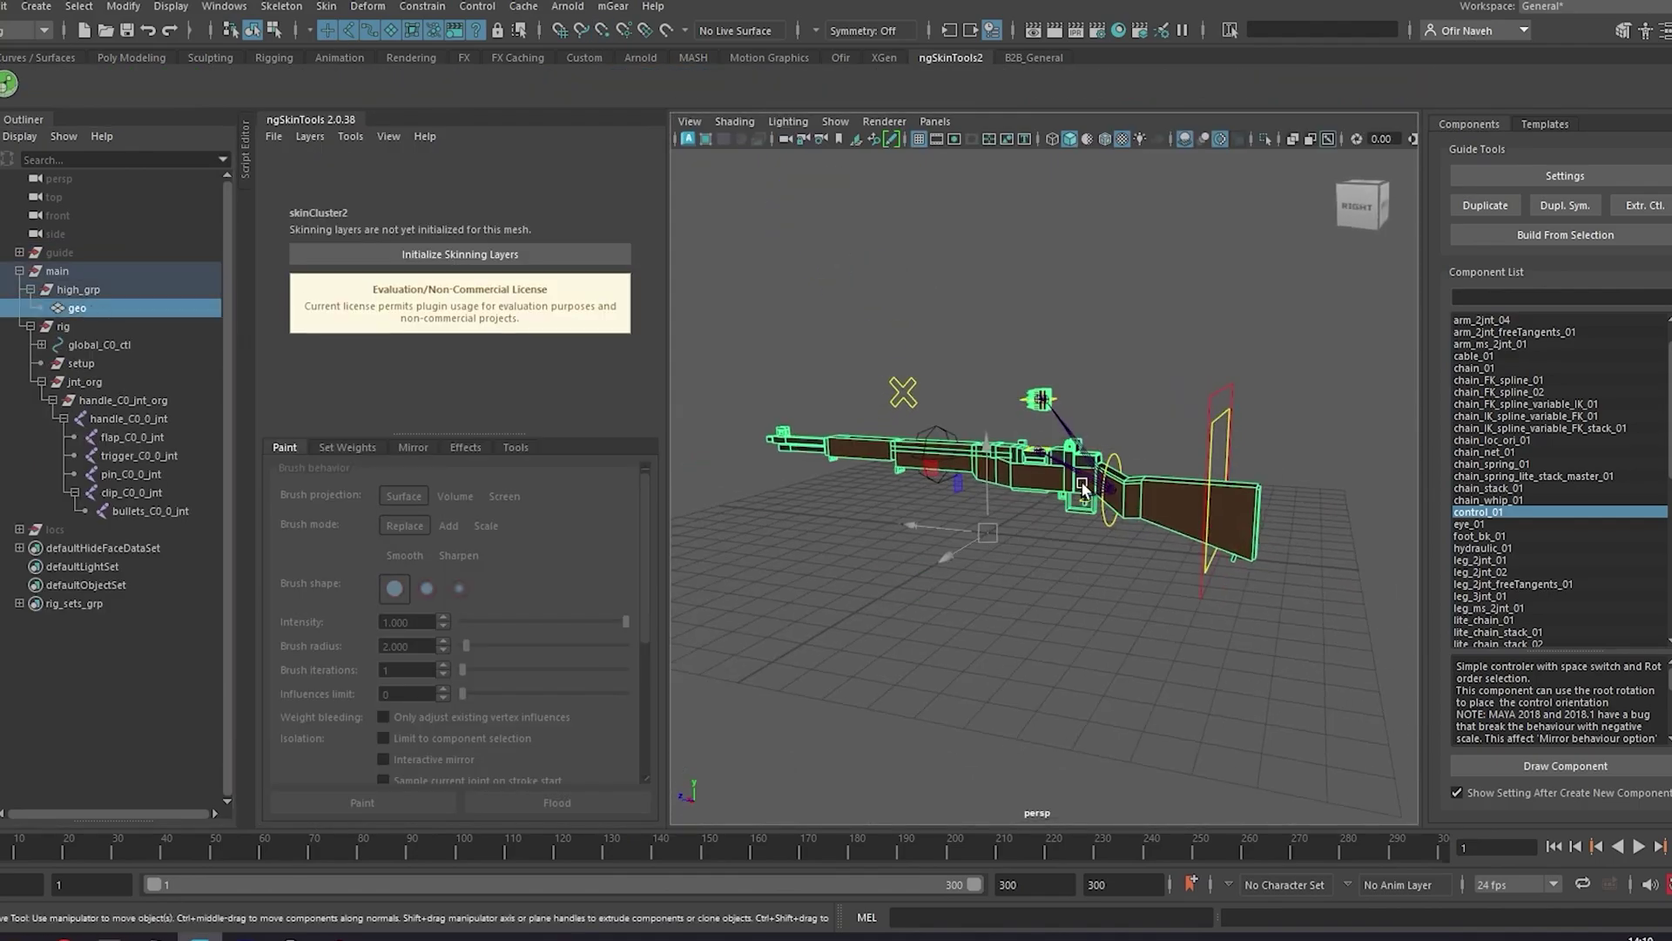
Initialize the skinning layers on the rifle mesh and start weight painting with the handle_C0_0_jnt influence.
{"action": "left_click", "coordinate": [459, 253]}
{"action": "scroll", "coordinate": [1132, 488], "scroll_direction": "up", "scroll_amount": 2}
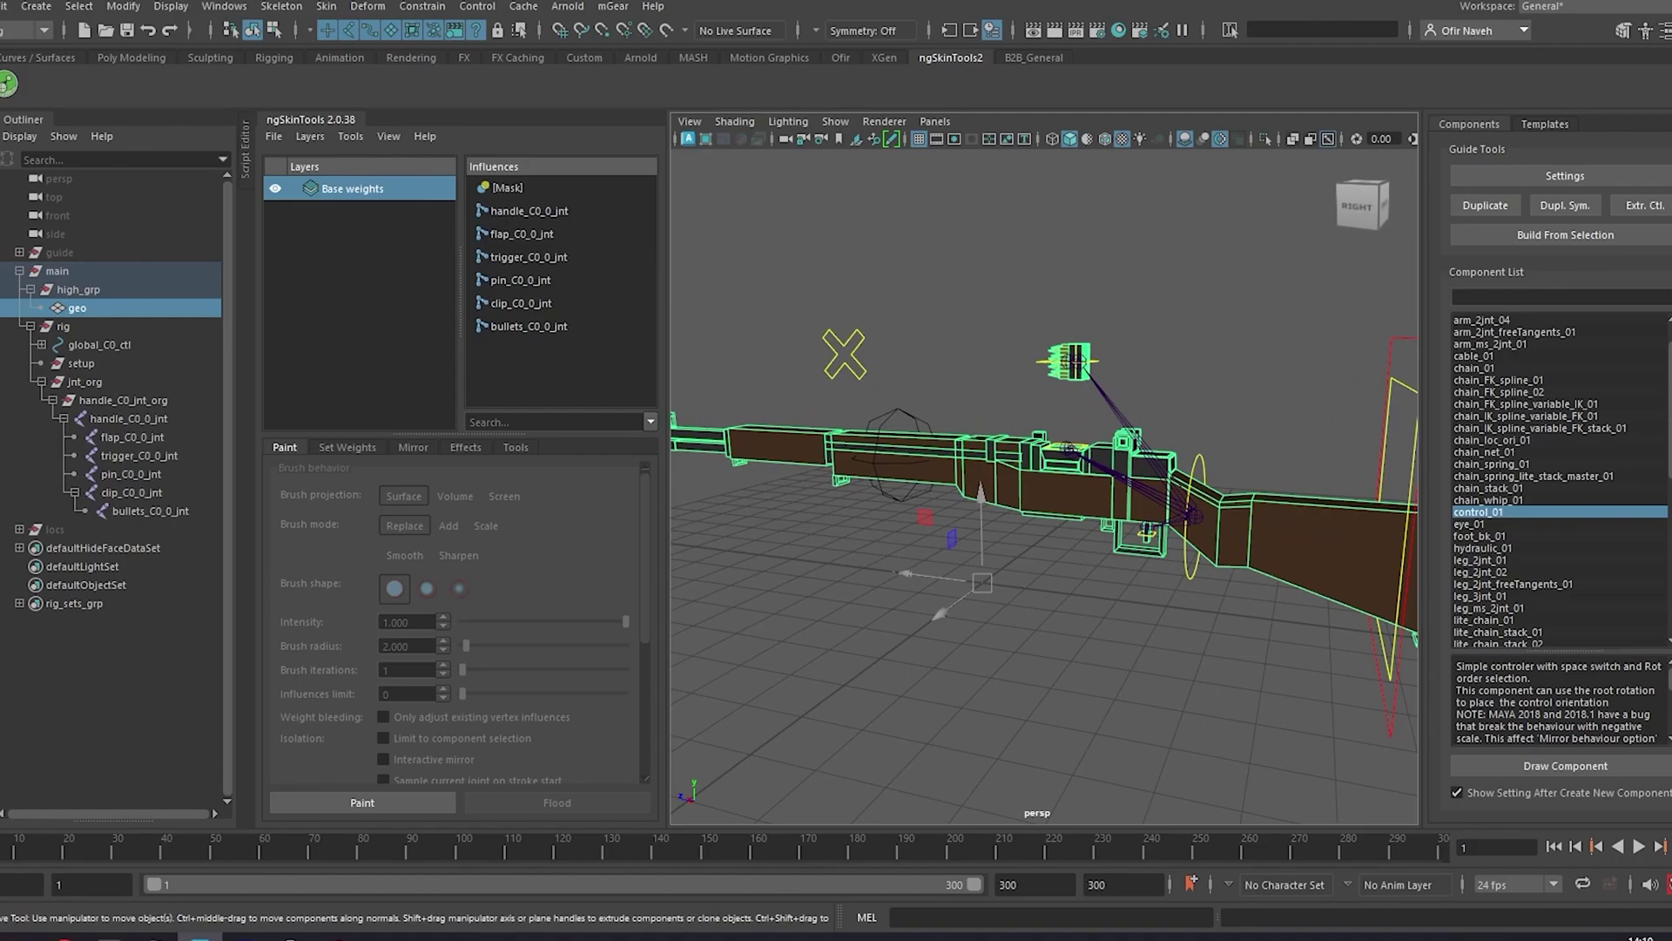
{"action": "left_click_drag", "start_coordinate": [1397, 507], "coordinate": [1495, 438], "text": "alt"}
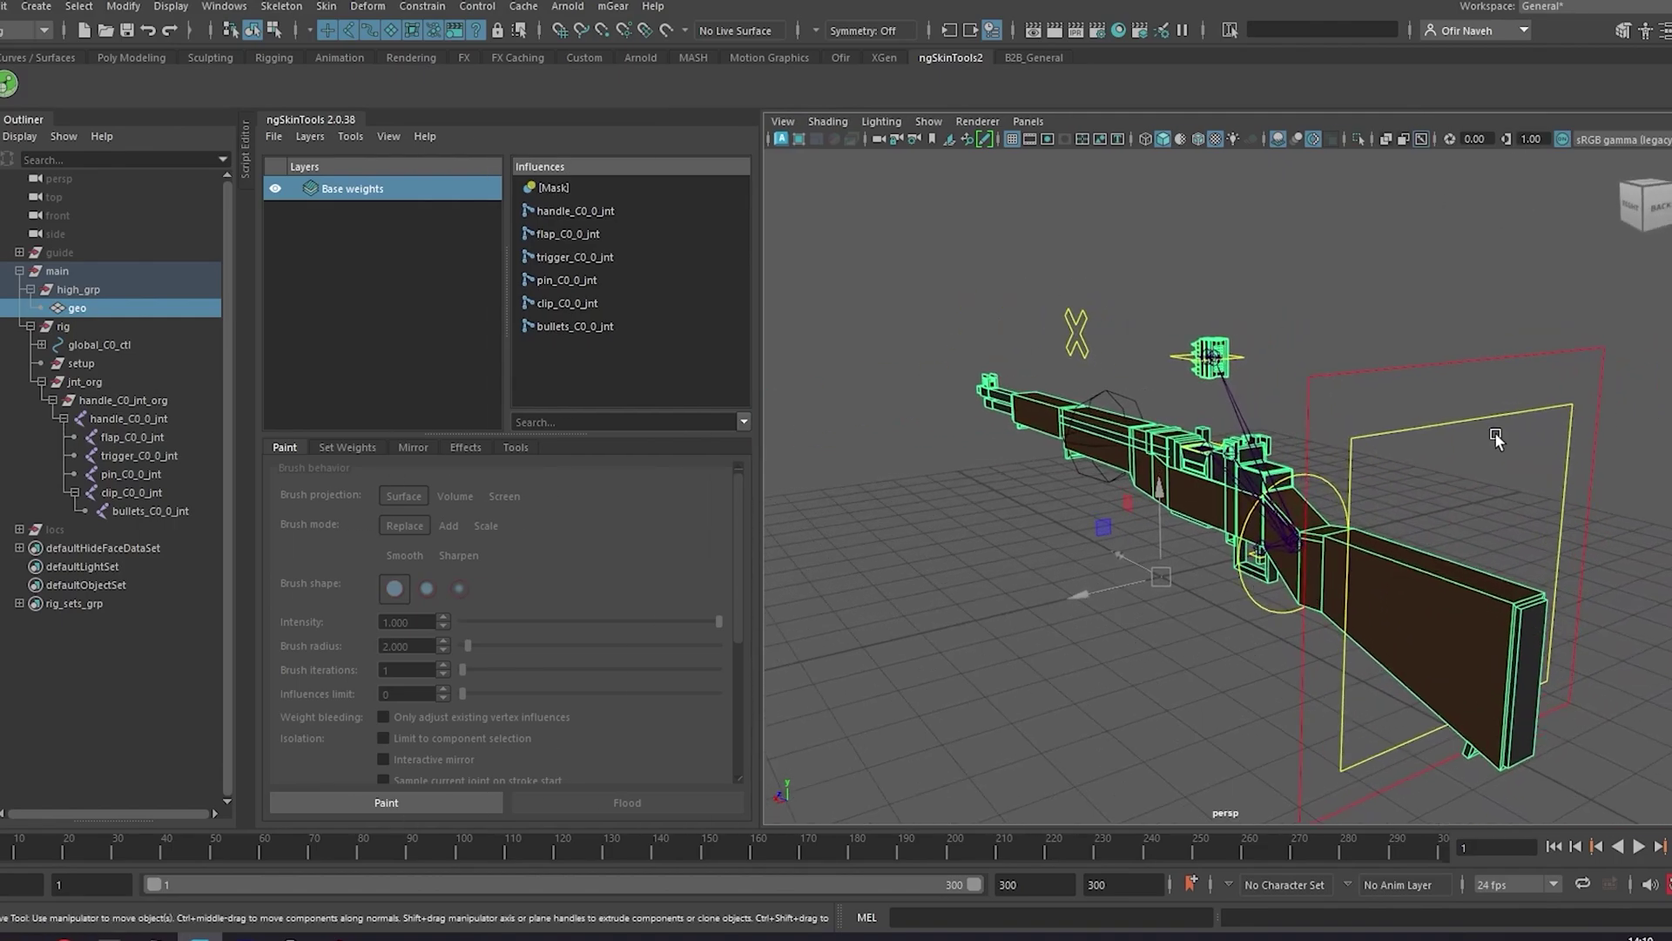
{"action": "left_click", "coordinate": [451, 802]}
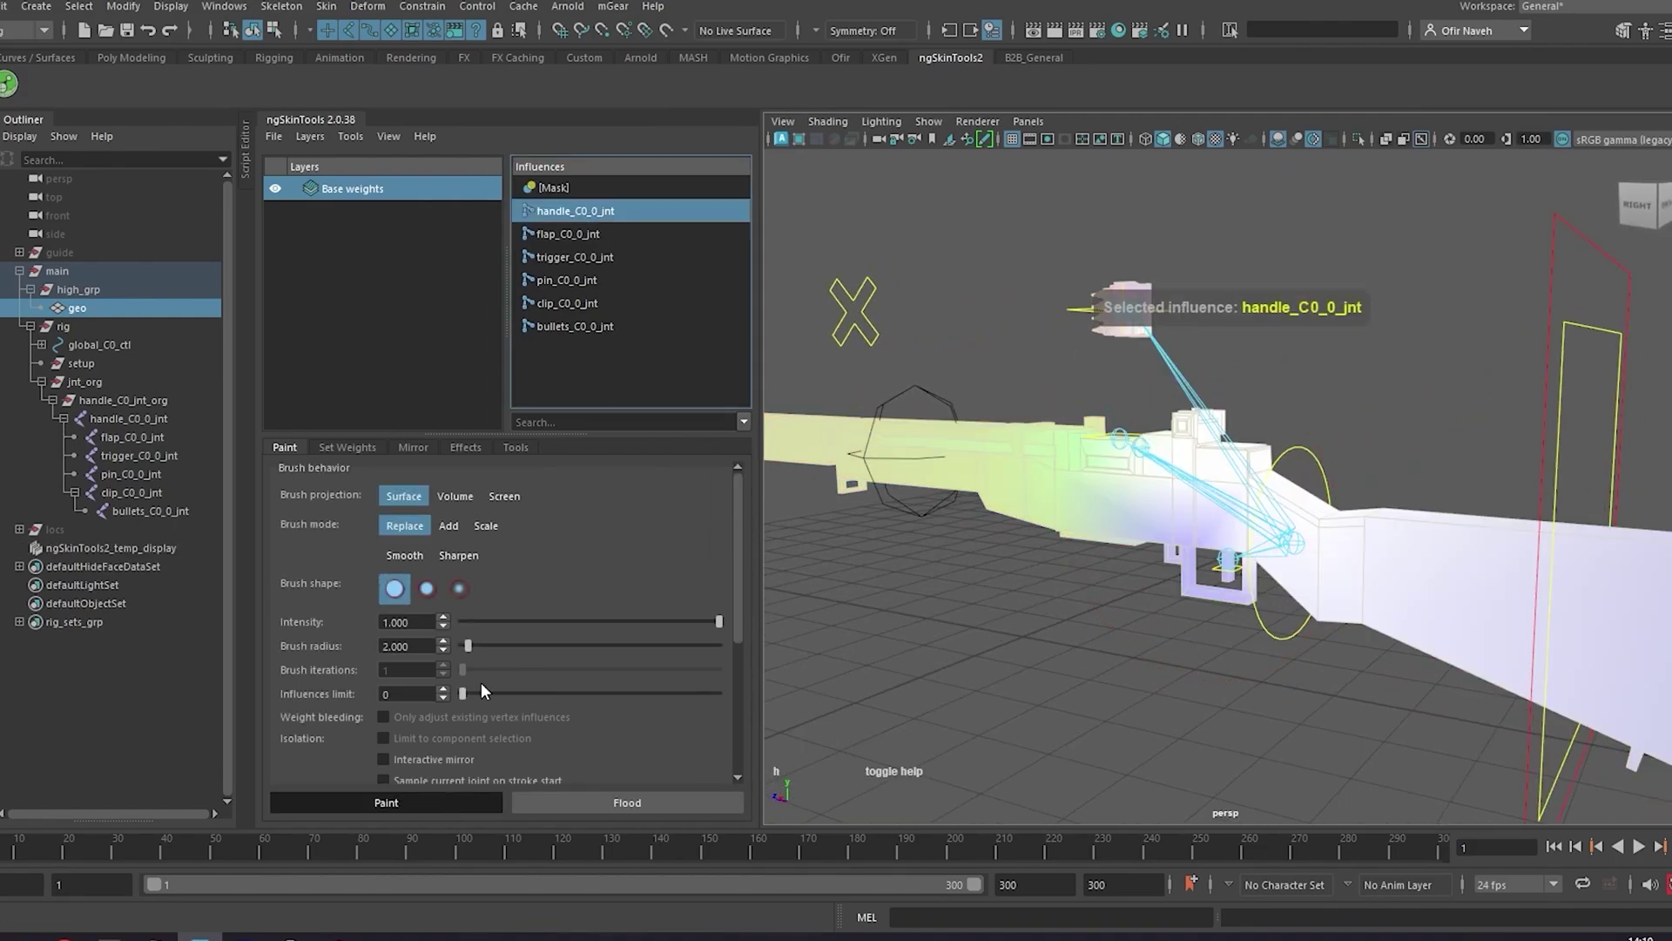
{"action": "scroll", "coordinate": [853, 801], "scroll_direction": "down", "scroll_amount": 3}
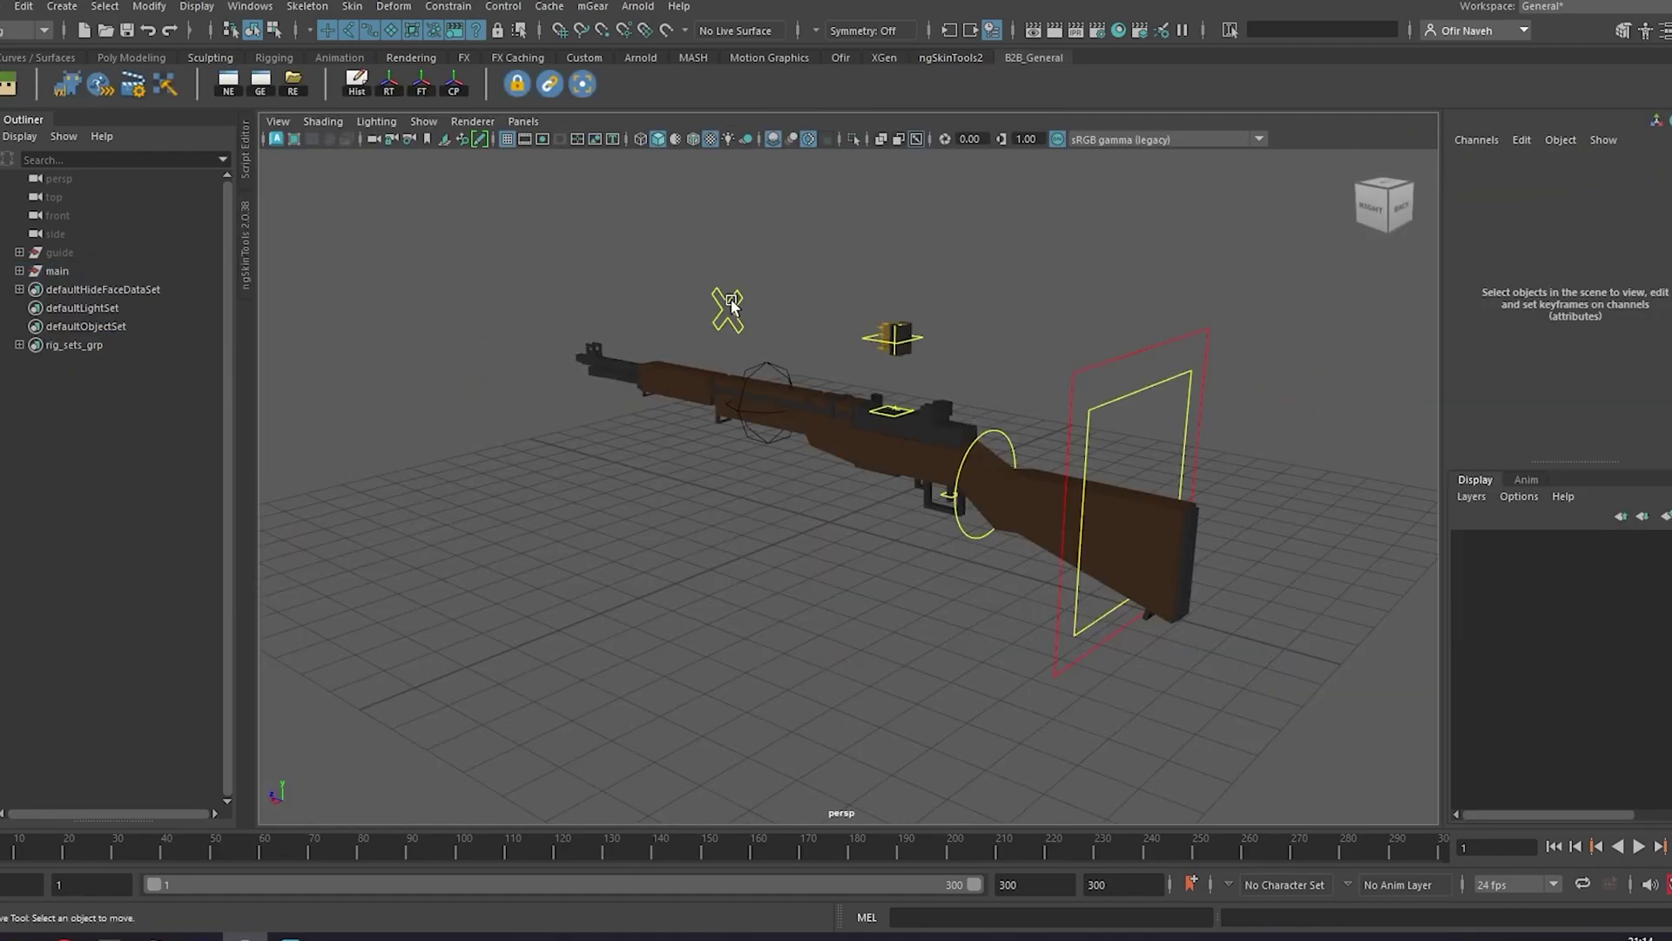
Examine how the Base weights of the rifle mesh are split among the joints in ngSkinTools paint mode.
{"action": "left_click", "coordinate": [897, 464]}
{"action": "left_click", "coordinate": [679, 488]}
{"action": "left_click", "coordinate": [246, 248]}
{"action": "left_click", "coordinate": [1090, 473]}
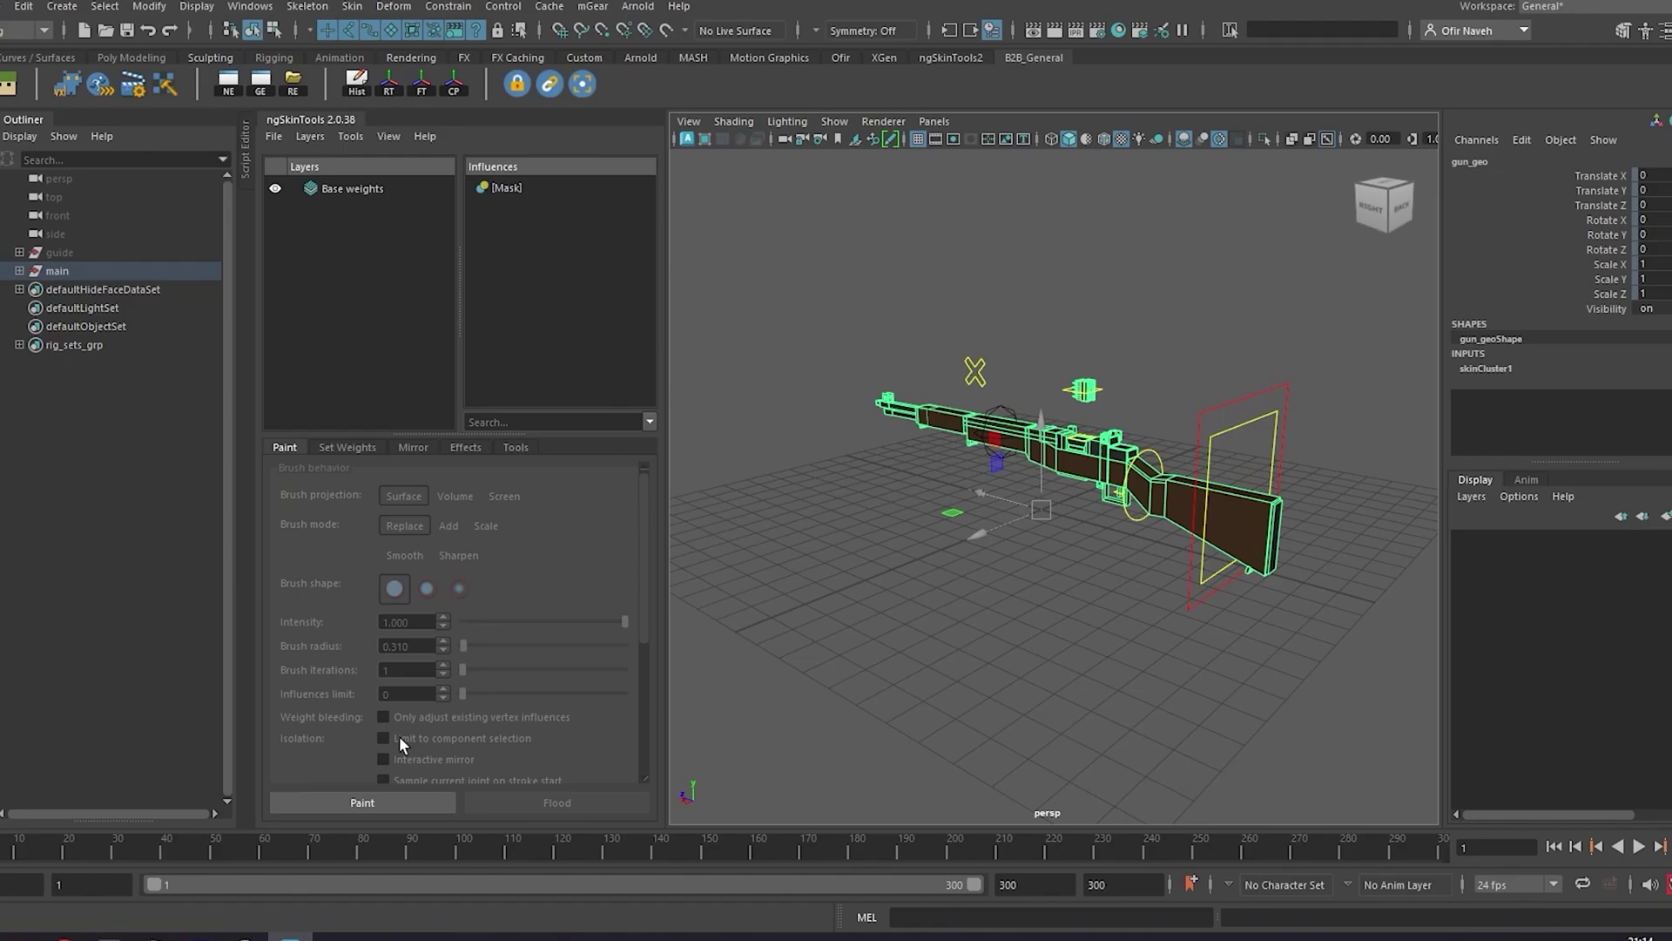
{"action": "left_click", "coordinate": [383, 802]}
{"action": "left_click", "coordinate": [357, 192]}
{"action": "scroll", "coordinate": [1027, 541], "scroll_direction": "up", "scroll_amount": 5}
{"action": "mouse_move", "coordinate": [1027, 541]}
{"action": "left_mouse_down", "text": "alt"}
{"action": "mouse_move", "coordinate": [1187, 519]}
{"action": "mouse_move", "coordinate": [1086, 534]}
{"action": "mouse_move", "coordinate": [1108, 350]}
{"action": "mouse_move", "coordinate": [1099, 435]}
{"action": "mouse_move", "coordinate": [1132, 566]}
{"action": "left_mouse_up", "text": "alt"}
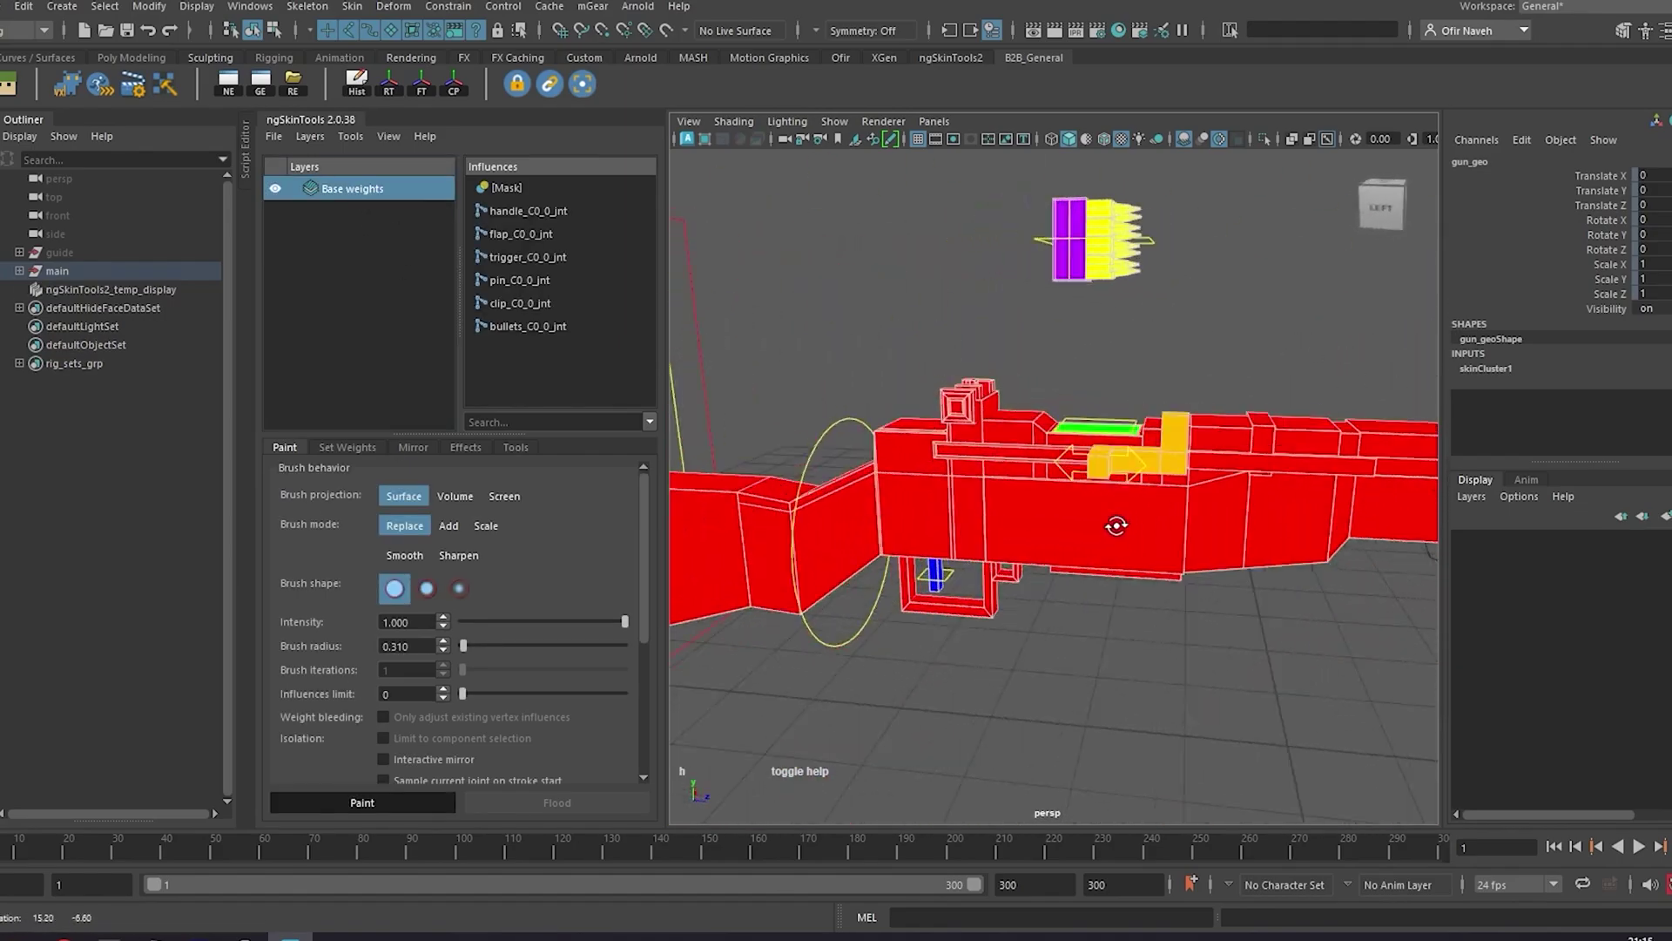
{"action": "key", "text": "q"}
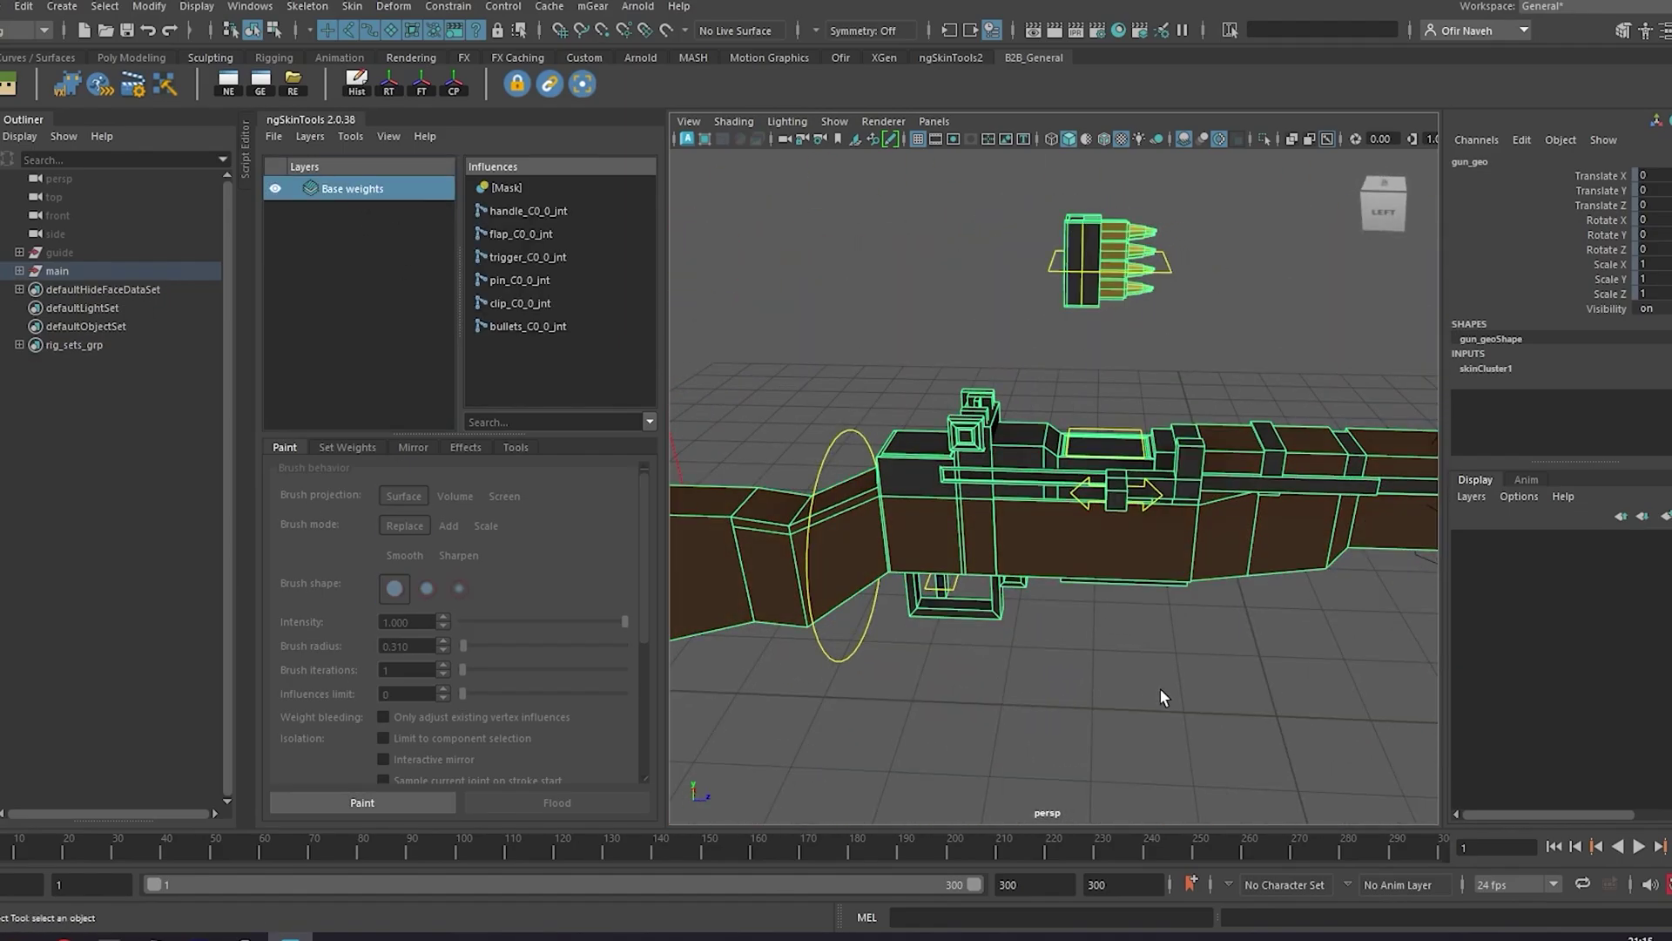
Test the rifle rig by moving its controls, including pin_C0_ctl along the receiver, and undo the moves.
{"action": "left_click", "coordinate": [1161, 694]}
{"action": "scroll", "coordinate": [1132, 662], "scroll_direction": "down", "scroll_amount": 5}
{"action": "left_click", "coordinate": [969, 497]}
{"action": "key", "text": "w"}
{"action": "left_click_drag", "start_coordinate": [970, 494], "coordinate": [965, 384]}
{"action": "key", "text": "ctrl+z"}
{"action": "scroll", "coordinate": [1102, 461], "scroll_direction": "up", "scroll_amount": 5}
{"action": "left_click", "coordinate": [1090, 490]}
{"action": "left_click_drag", "start_coordinate": [1184, 494], "coordinate": [1110, 494]}
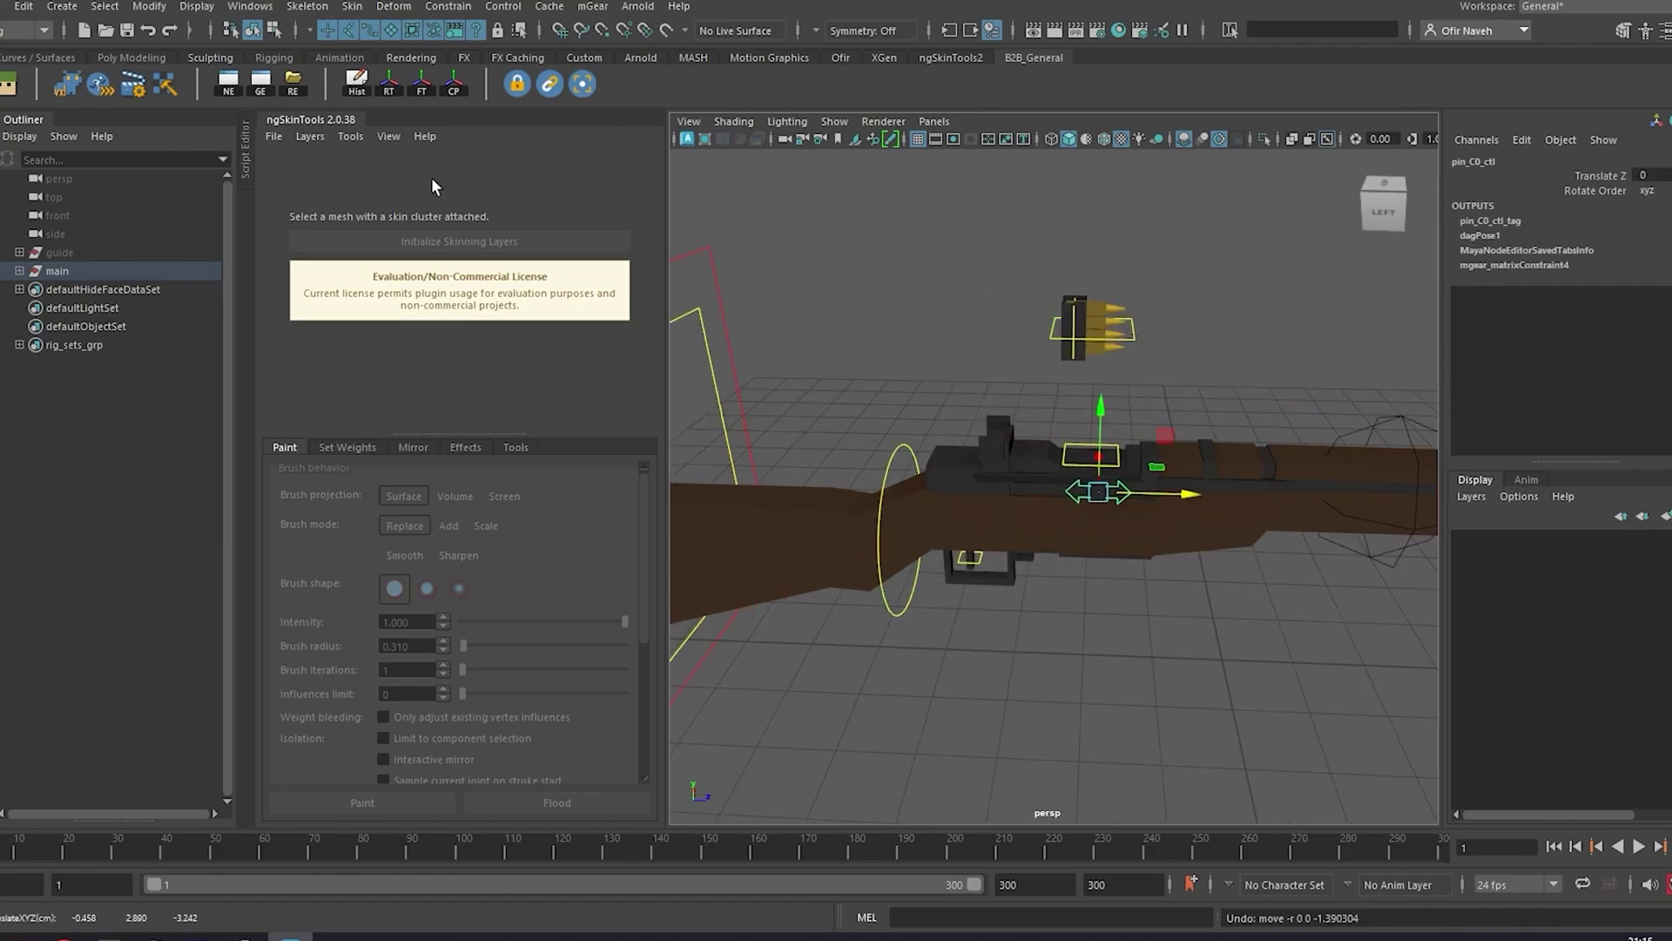
Collapse the ngSkinTools panel and examine the clipUI_C0_ctl control's Clip Vis and Bullets Vis attributes on the rifle rig.
{"action": "left_click", "coordinate": [311, 119]}
{"action": "left_click_drag", "start_coordinate": [435, 391], "coordinate": [783, 400], "text": "alt"}
{"action": "left_click", "coordinate": [677, 389]}
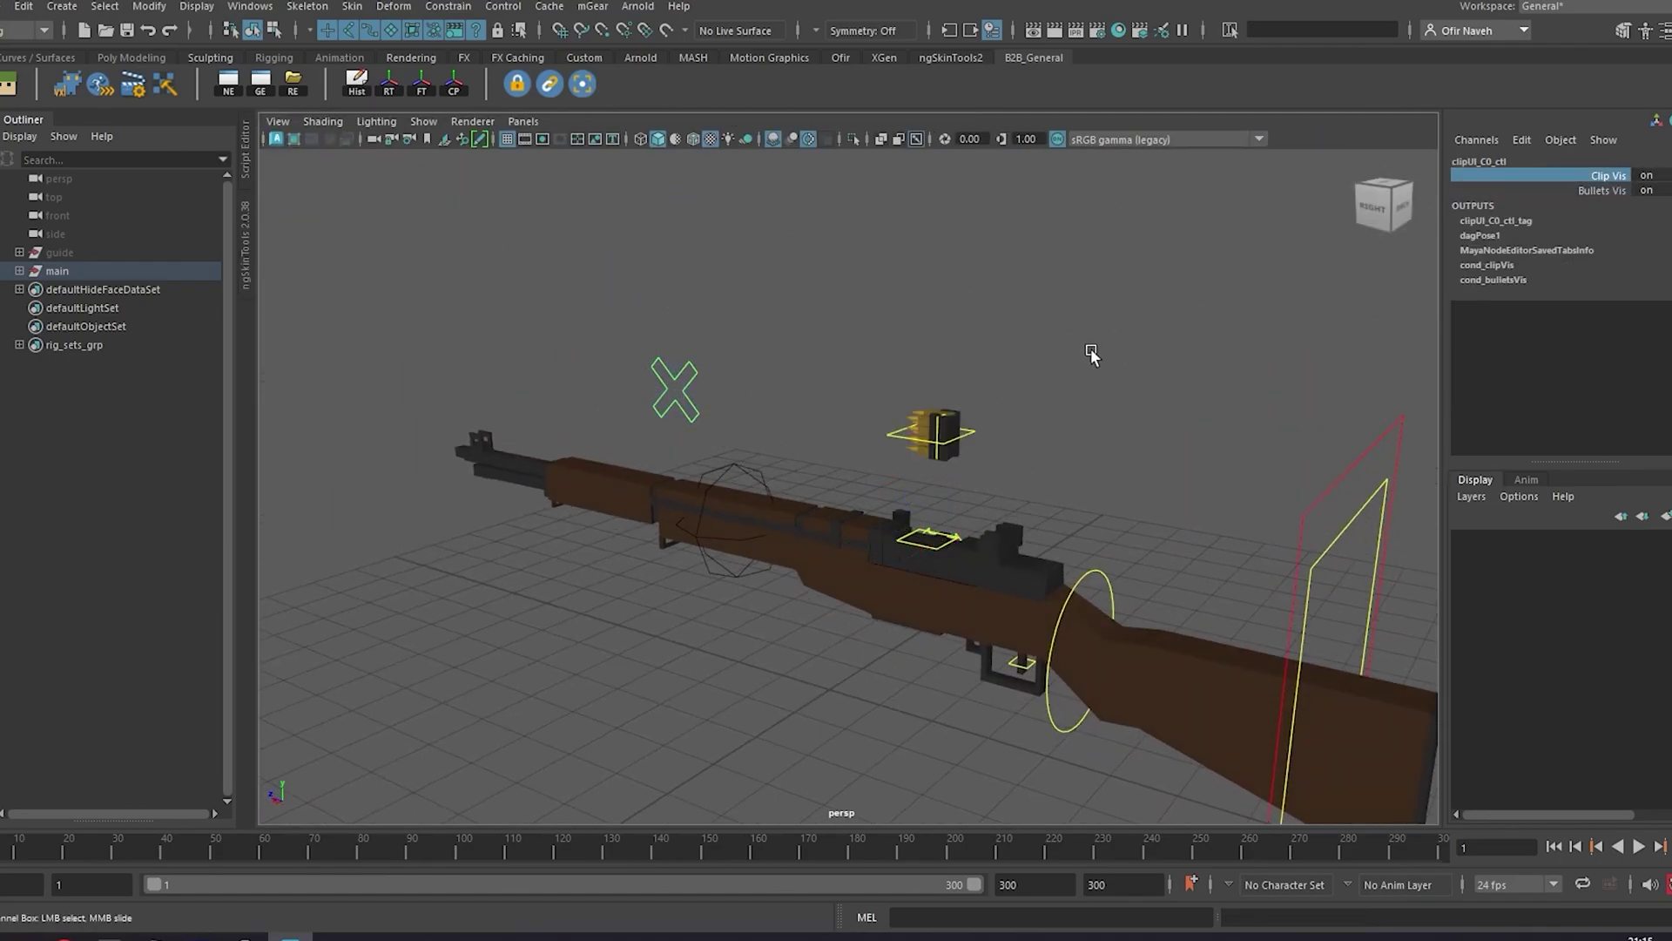
{"action": "left_click_drag", "start_coordinate": [923, 451], "coordinate": [1021, 423], "text": "alt"}
{"action": "scroll", "coordinate": [1015, 428], "scroll_direction": "down", "scroll_amount": 4}
{"action": "left_click", "coordinate": [984, 435]}
{"action": "middle_click_drag", "start_coordinate": [895, 511], "coordinate": [941, 477], "text": "alt"}
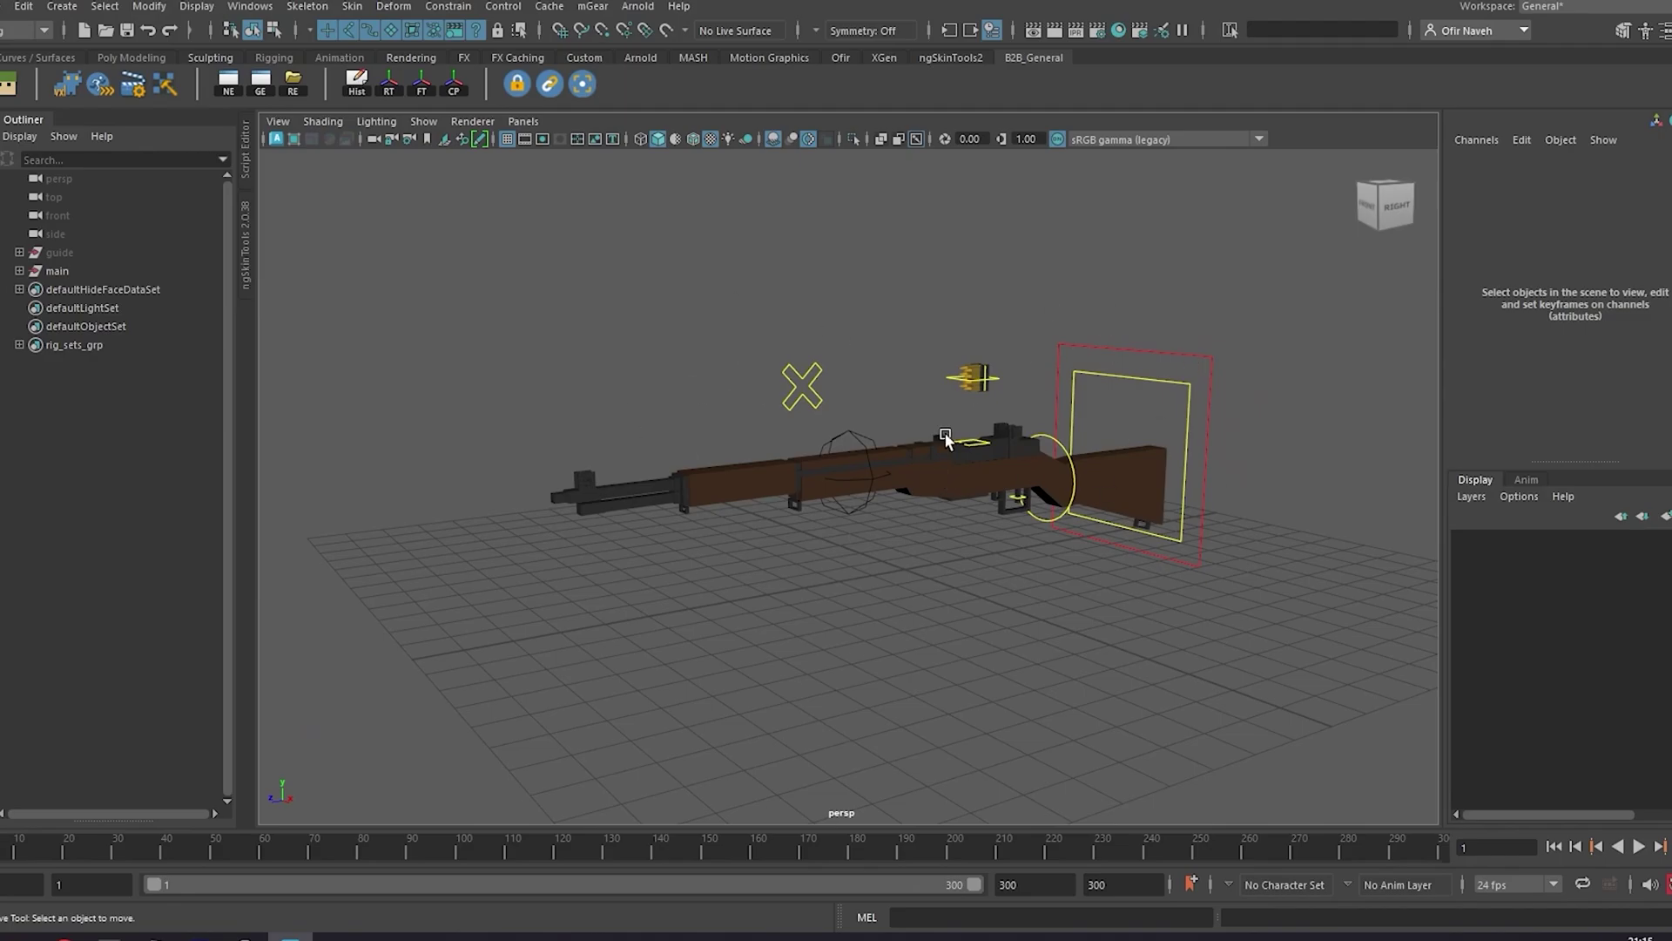
{"action": "left_click_drag", "start_coordinate": [945, 438], "coordinate": [907, 514], "text": "alt"}
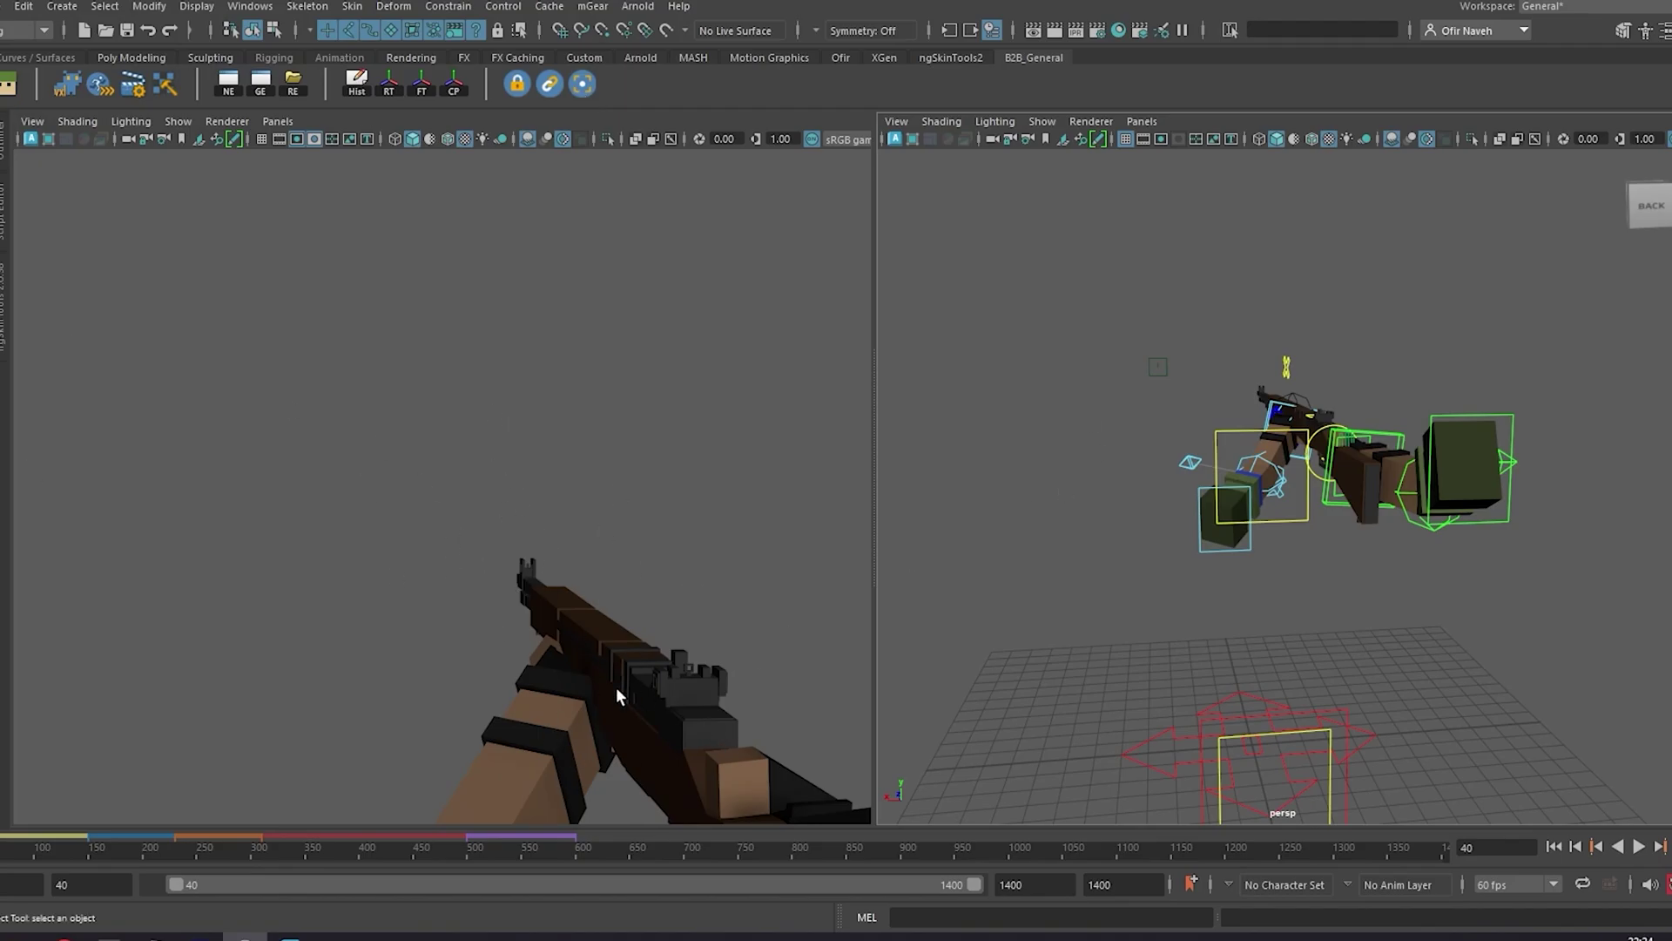
Review the rifle-and-arms animation in the camera and perspective views by scrubbing to frames 269 and 642.
{"action": "left_click_drag", "start_coordinate": [1195, 559], "coordinate": [1423, 546], "text": "alt"}
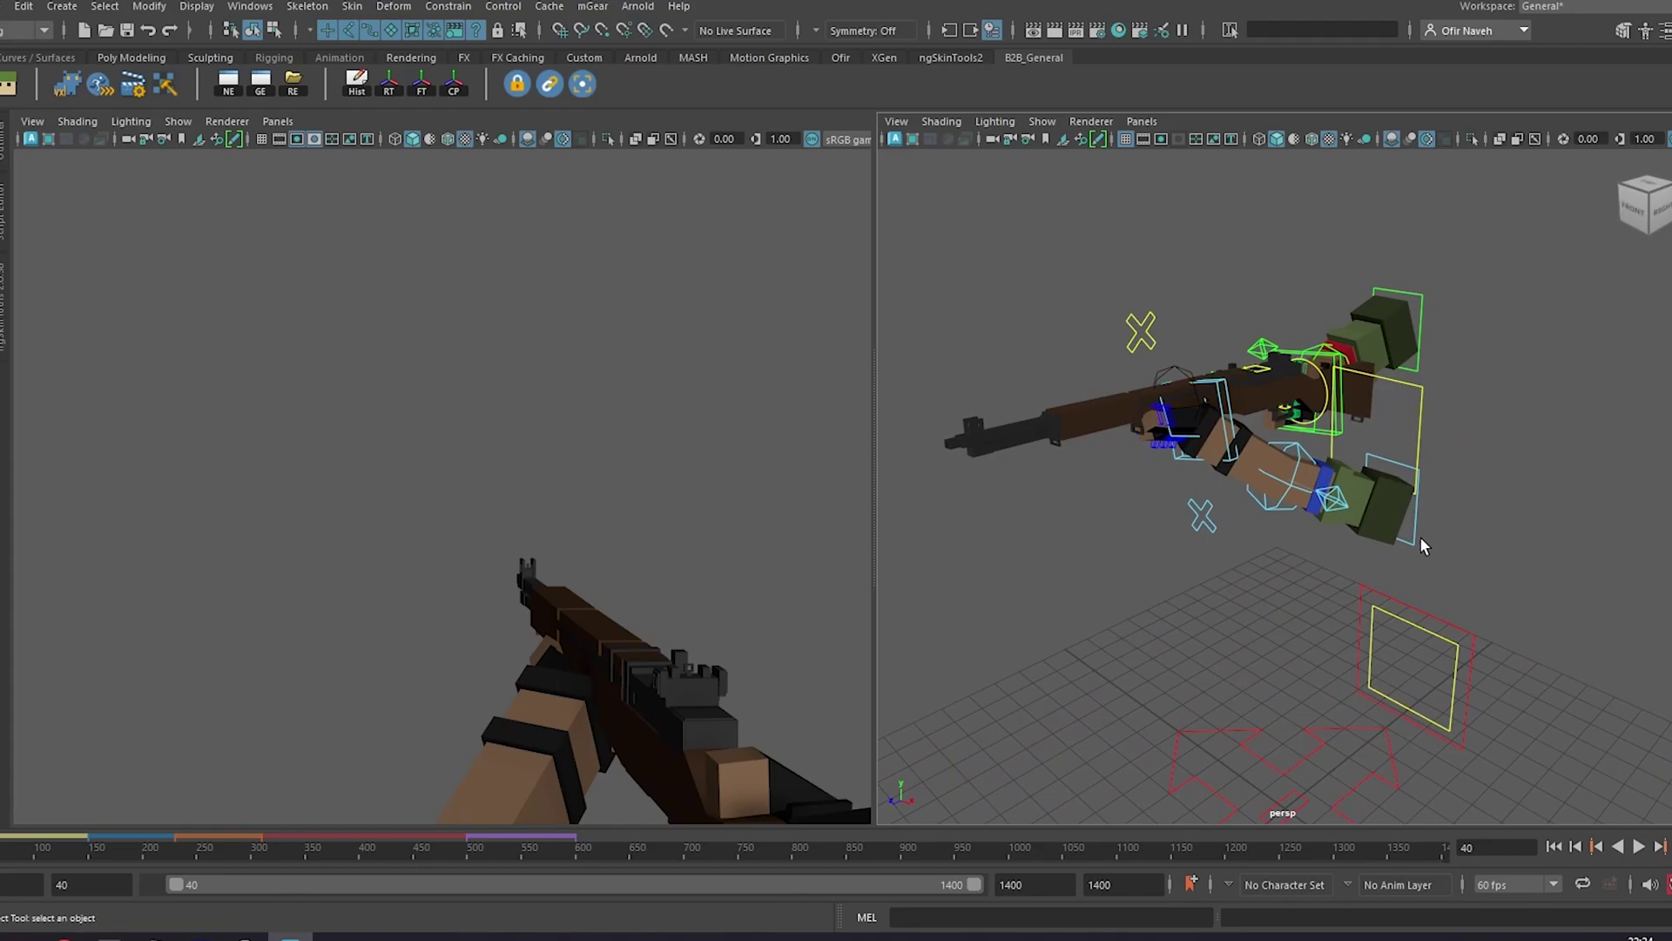
{"action": "left_click_drag", "start_coordinate": [1304, 498], "coordinate": [1297, 476], "text": "alt"}
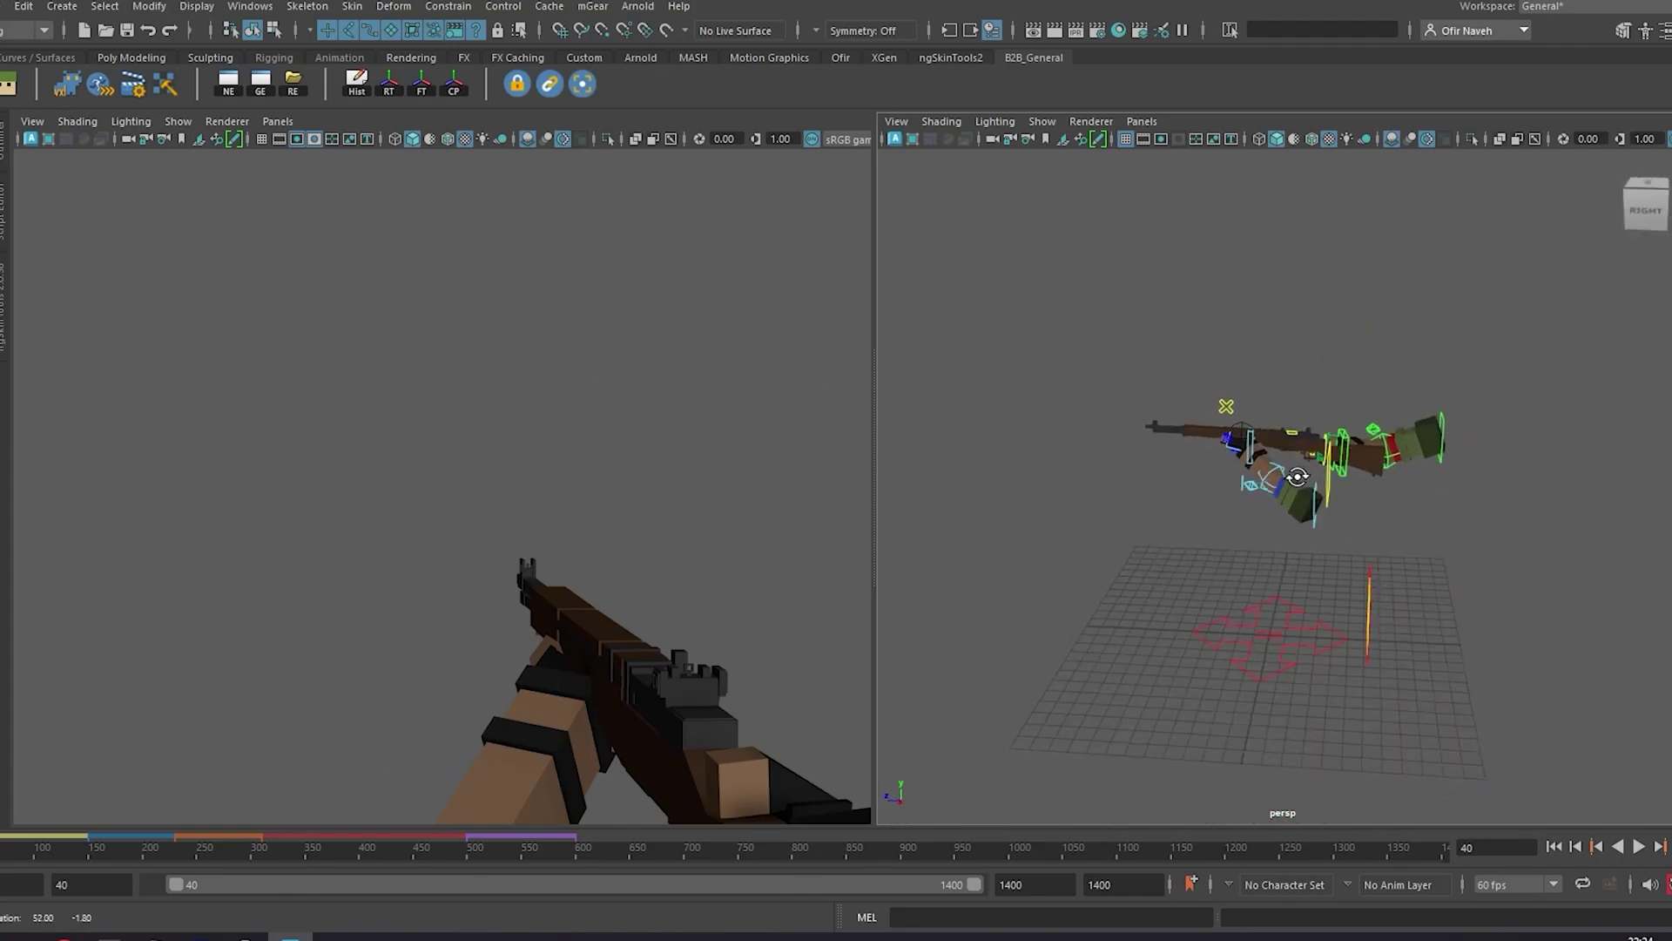
{"action": "left_click_drag", "start_coordinate": [115, 856], "coordinate": [225, 856]}
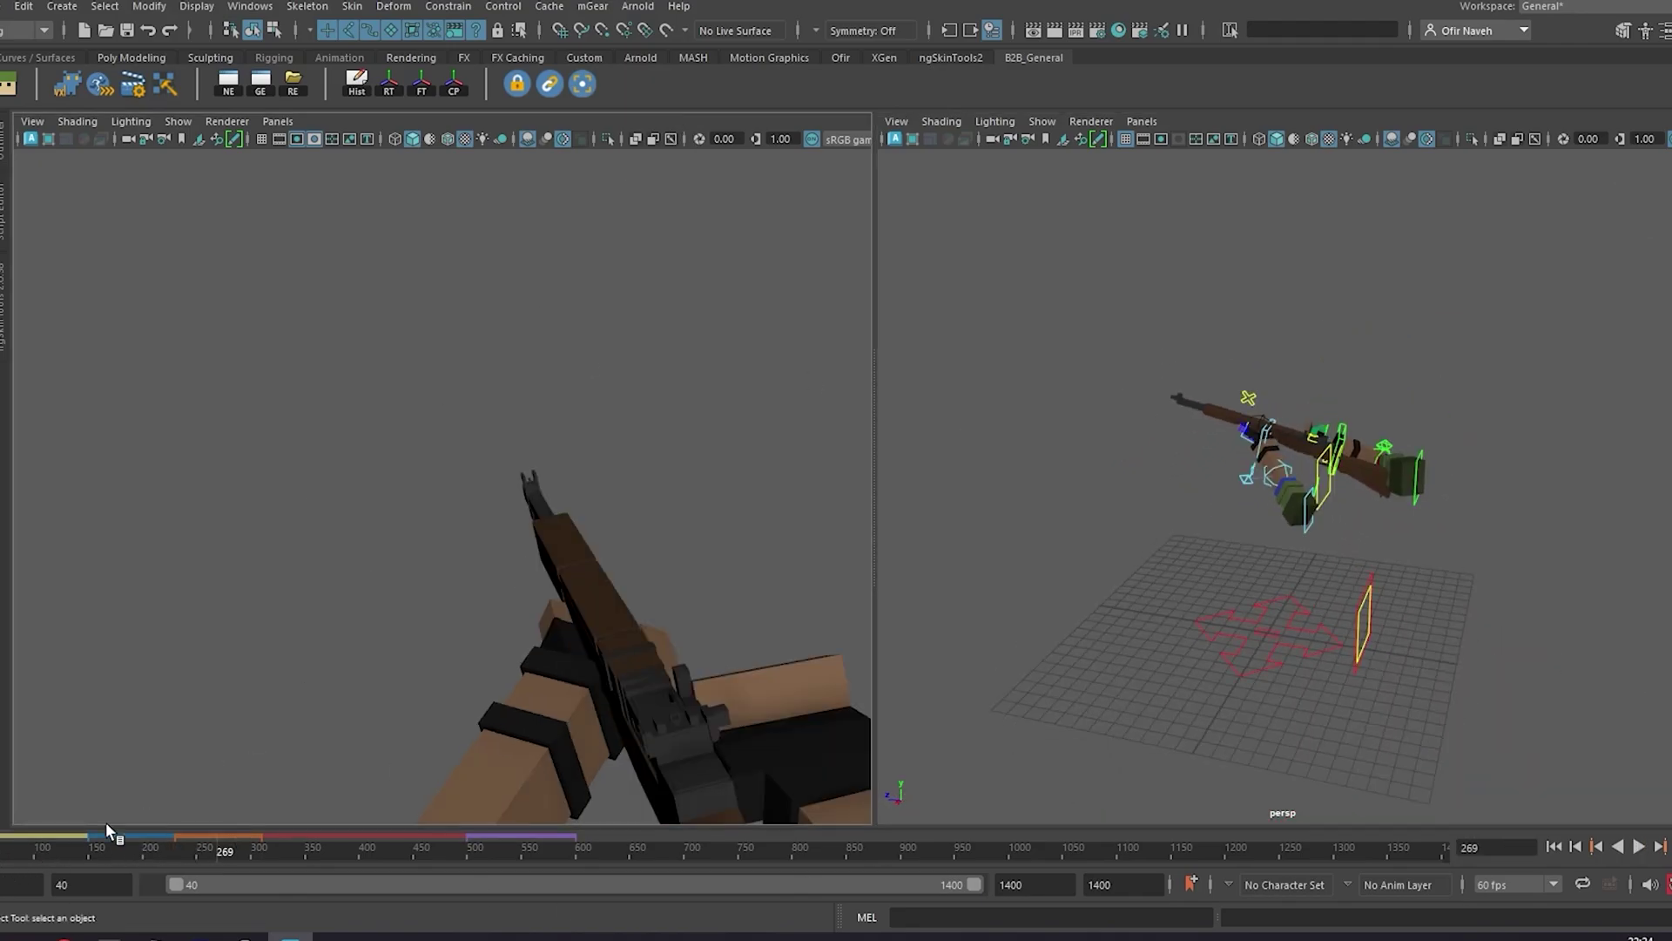
{"action": "key", "text": "alt+v"}
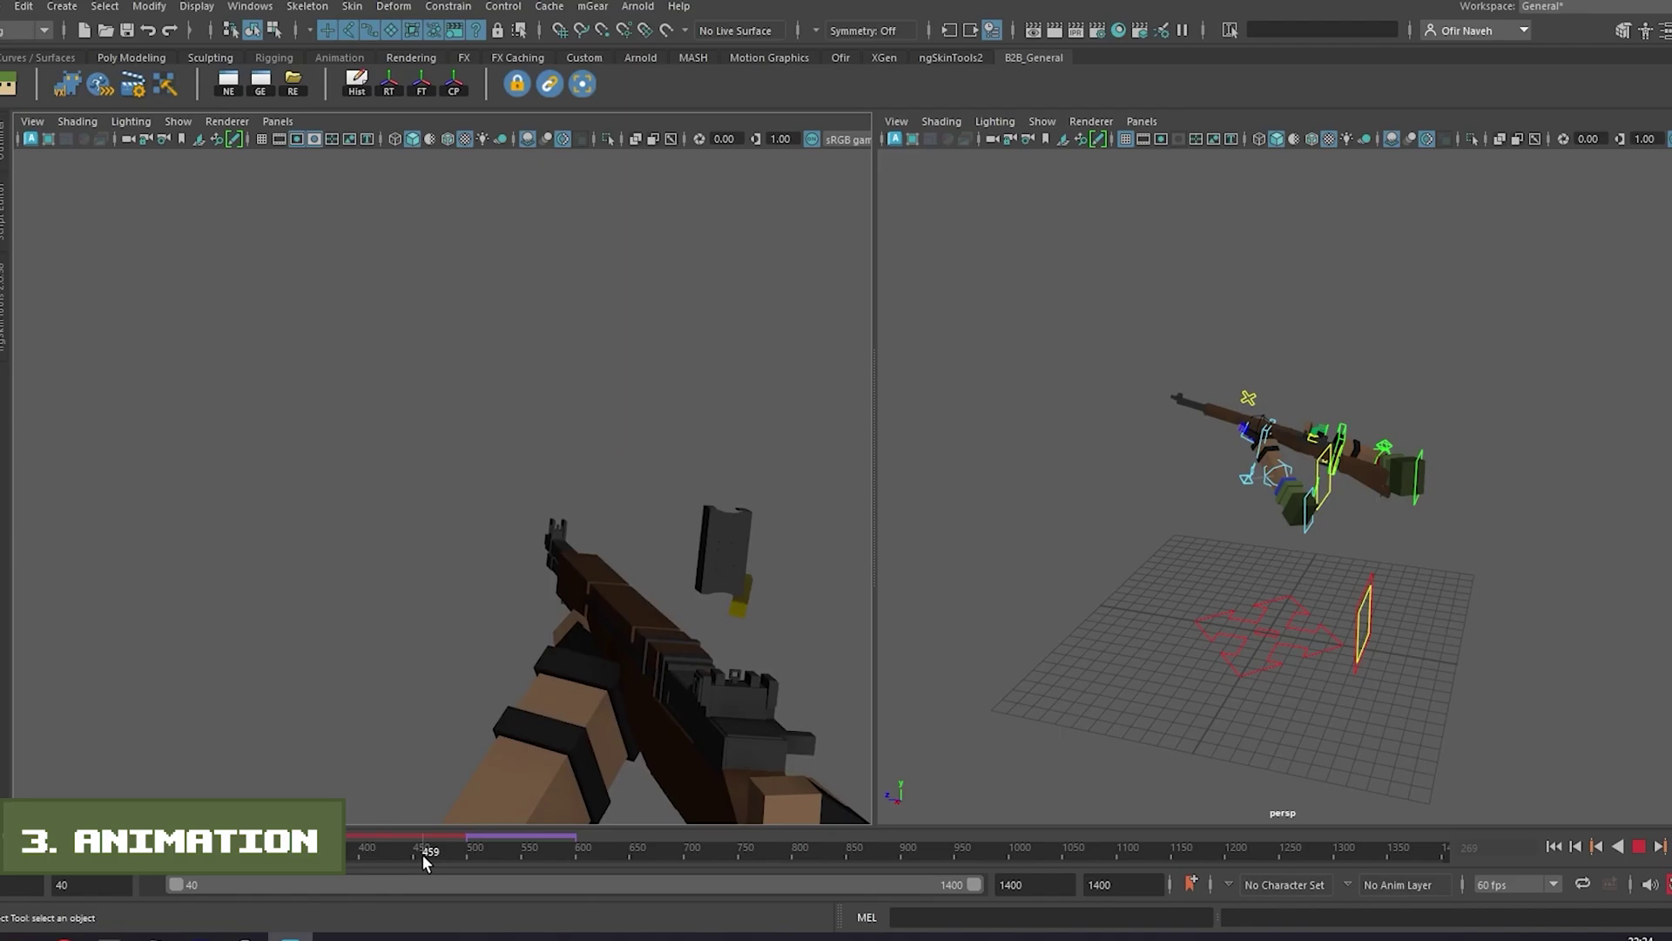
{"action": "left_click_drag", "start_coordinate": [424, 860], "coordinate": [628, 853]}
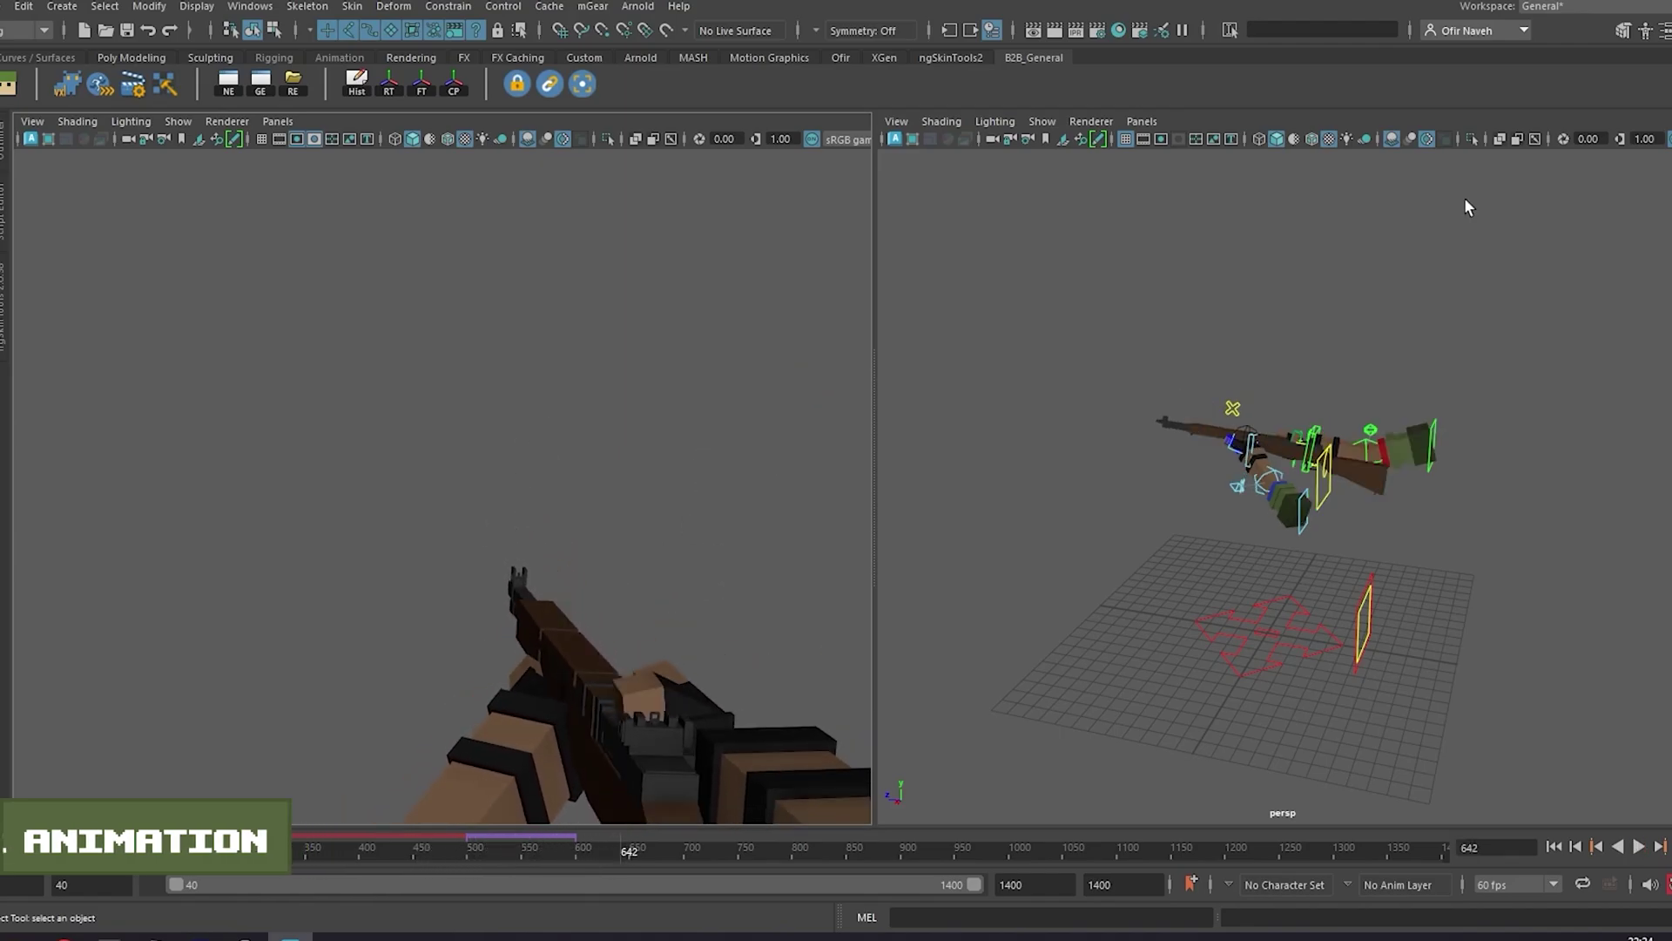
{"action": "left_click", "coordinate": [1469, 207]}
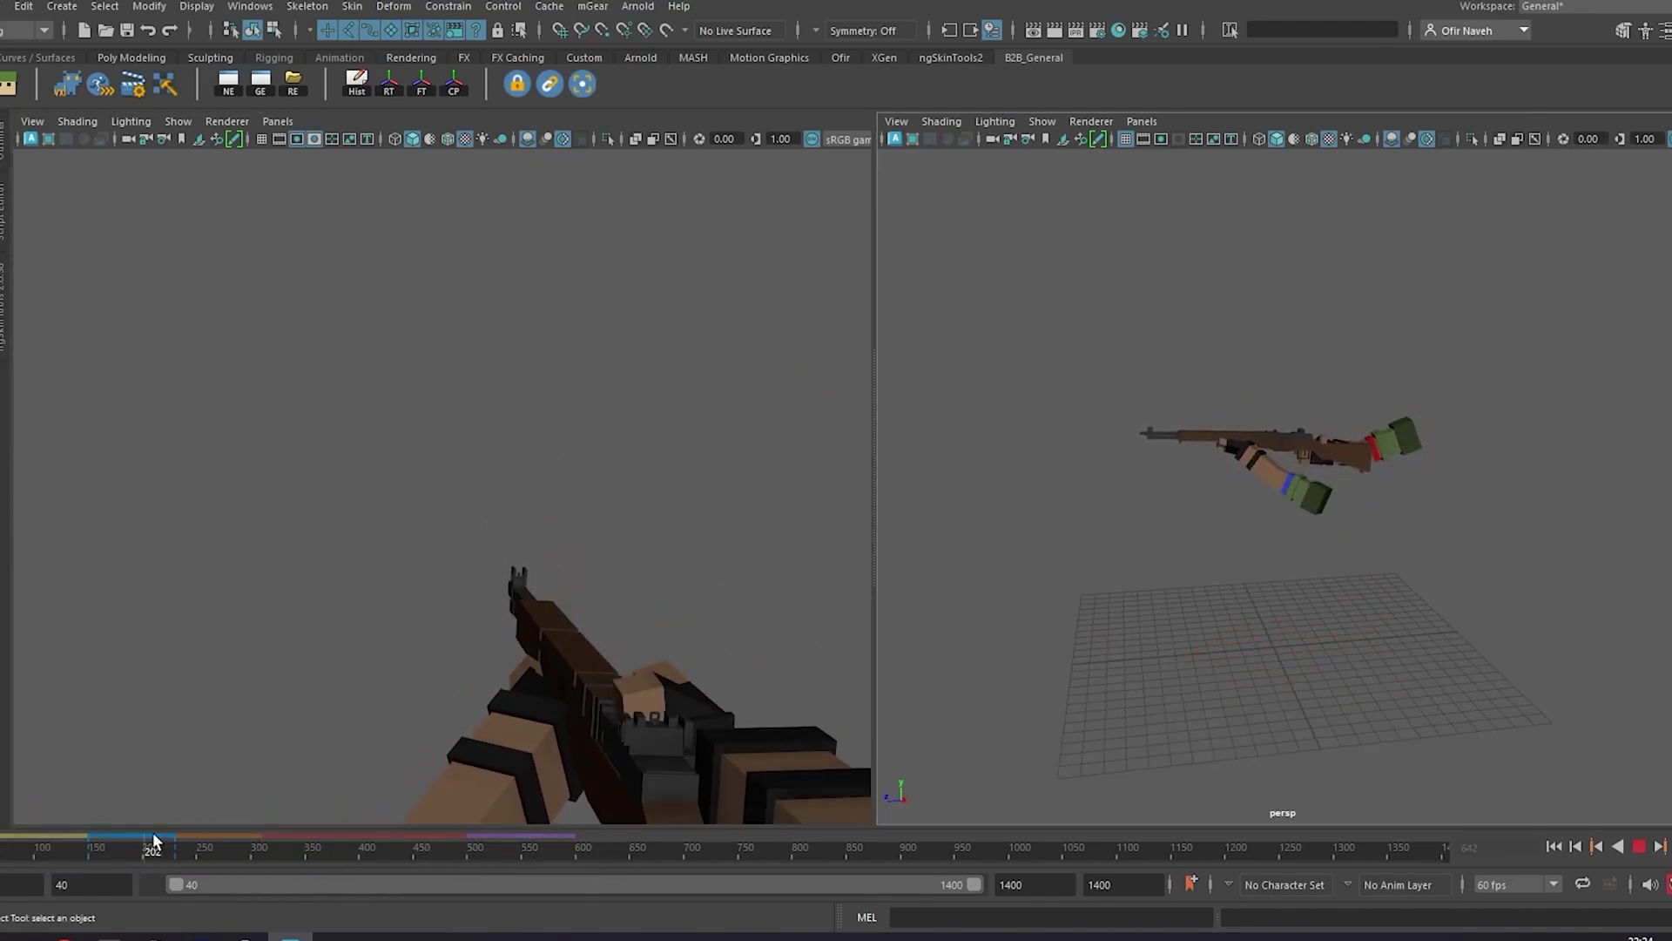
Play and scrub the animation while examining the arm and rifle rig, and return to frame 40.
{"action": "scroll", "coordinate": [1264, 483], "scroll_direction": "up", "scroll_amount": 4}
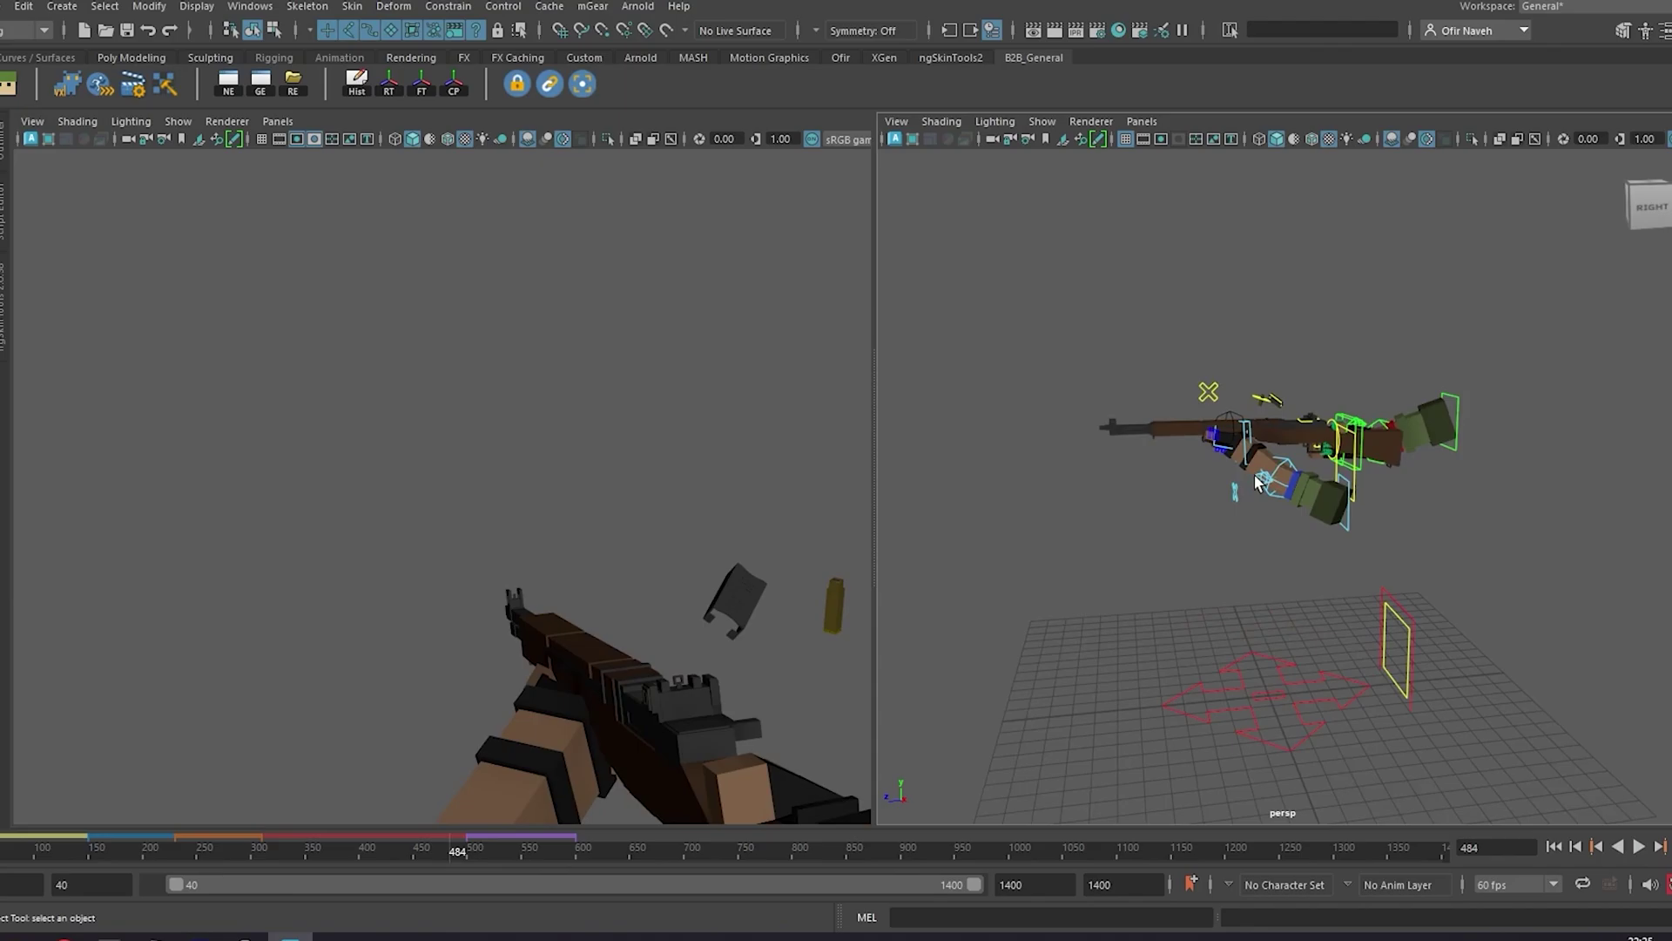
{"action": "left_click_drag", "start_coordinate": [1299, 512], "coordinate": [1341, 520], "text": "alt"}
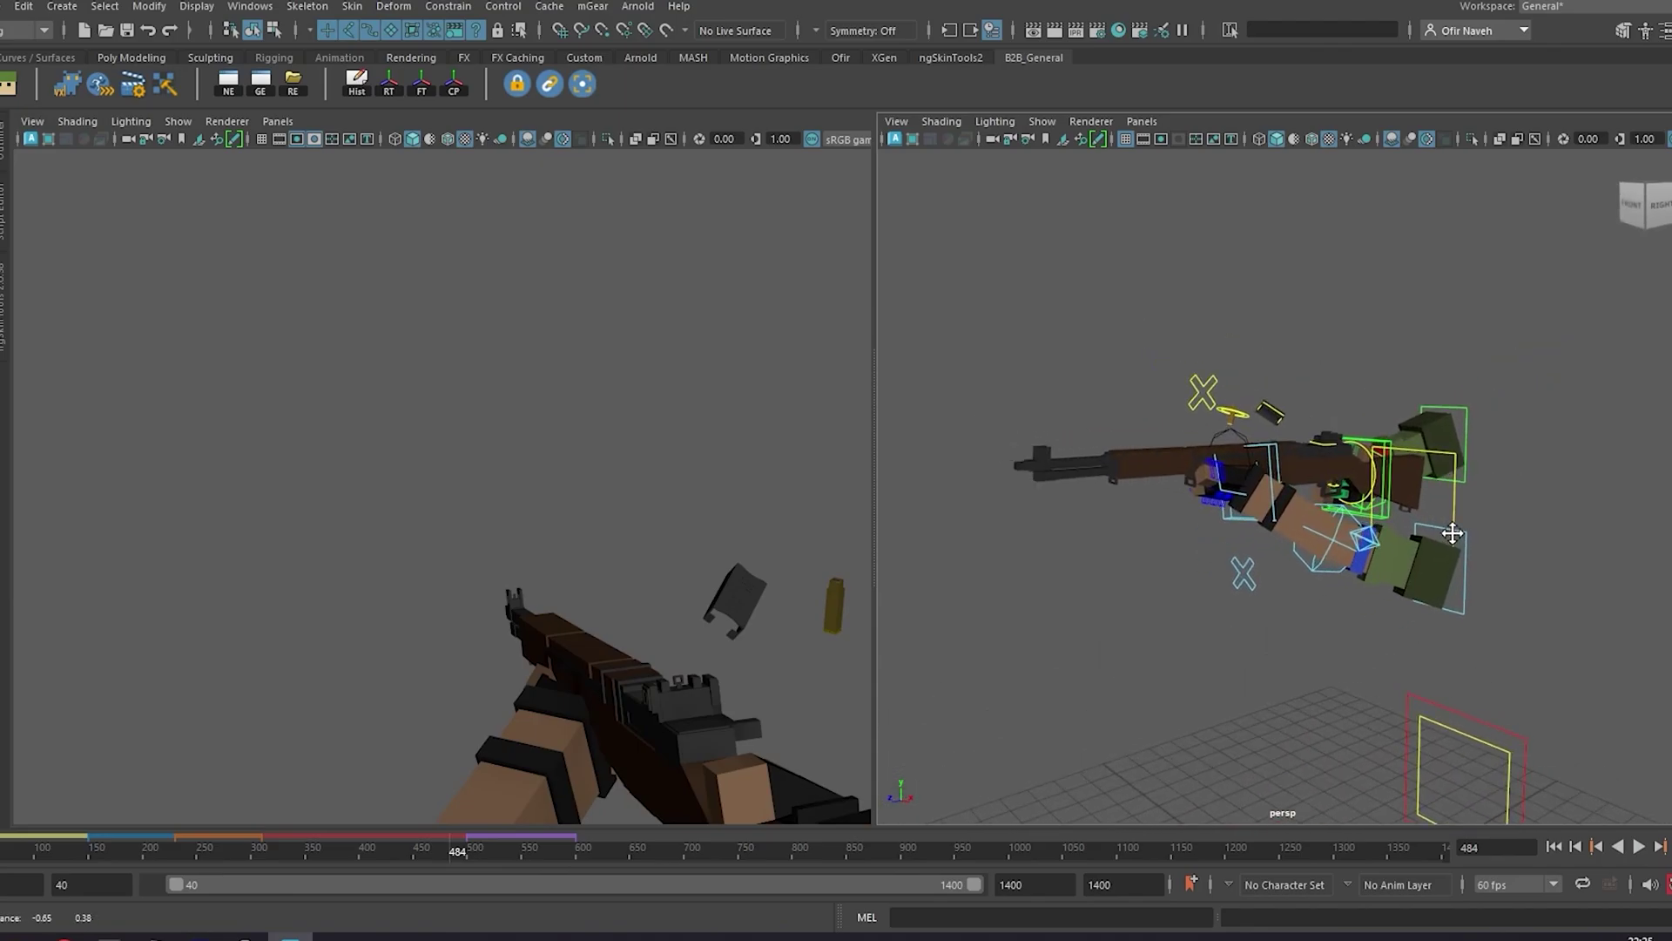
{"action": "key", "text": "alt+v"}
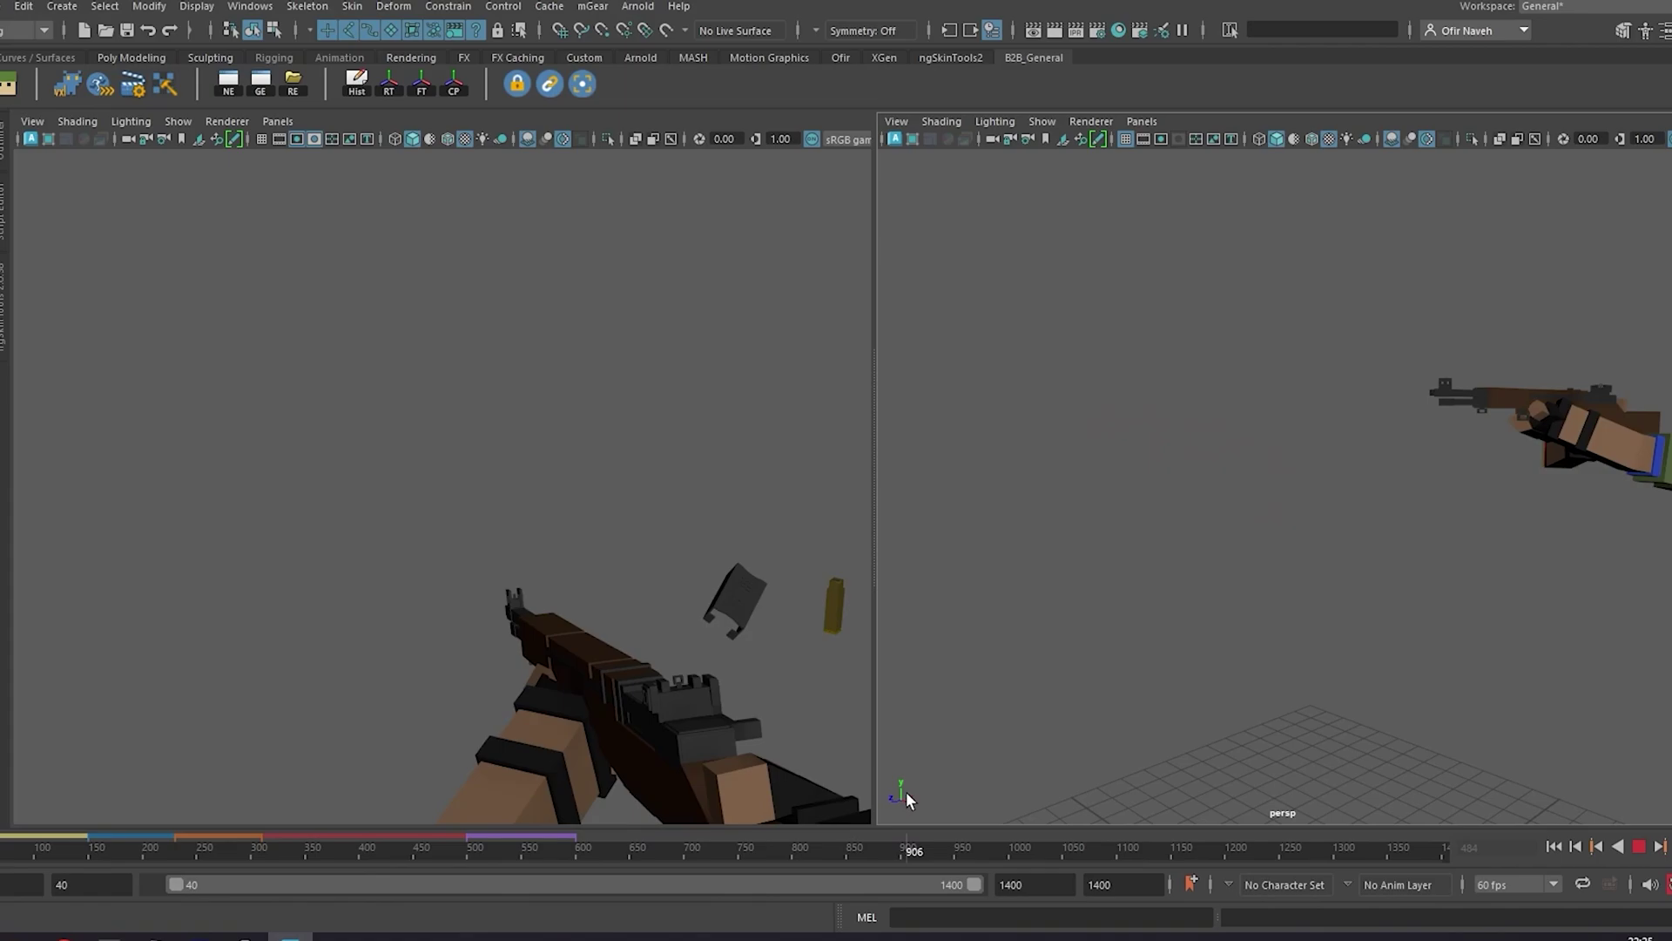
{"action": "key", "text": "Escape"}
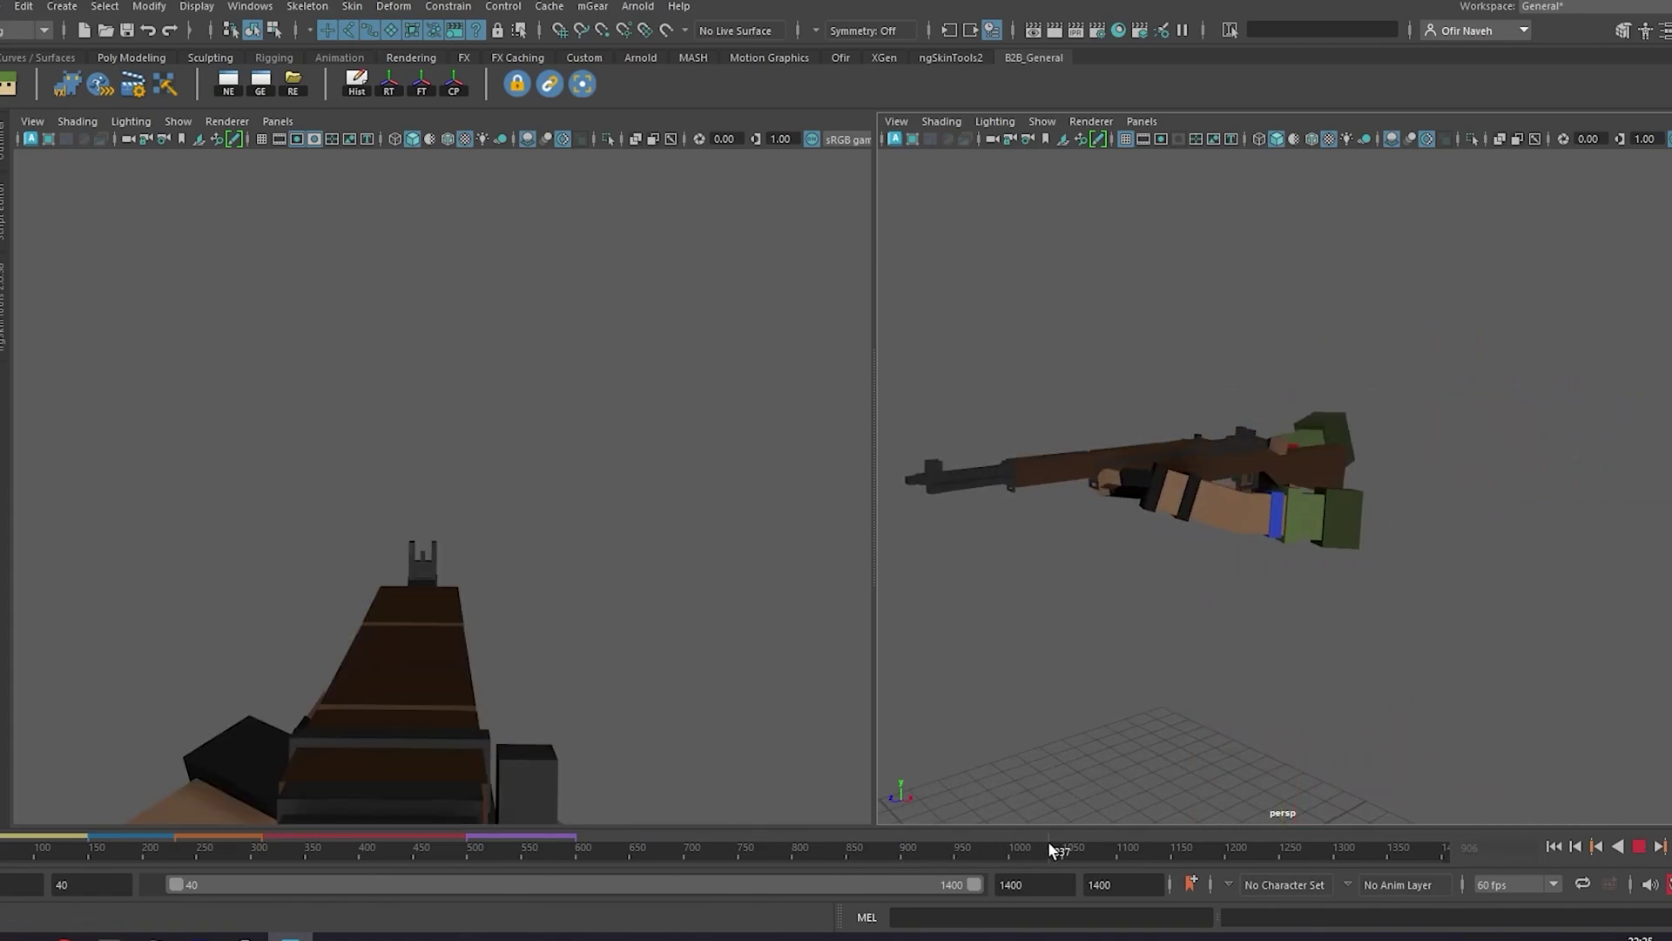
{"action": "left_click_drag", "start_coordinate": [1049, 849], "coordinate": [0, 865]}
{"action": "scroll", "coordinate": [1097, 616], "scroll_direction": "down", "scroll_amount": 4}
{"action": "middle_click_drag", "start_coordinate": [1098, 615], "coordinate": [1307, 586], "text": "alt"}
{"action": "left_click_drag", "start_coordinate": [1307, 586], "coordinate": [1076, 599], "text": "alt"}
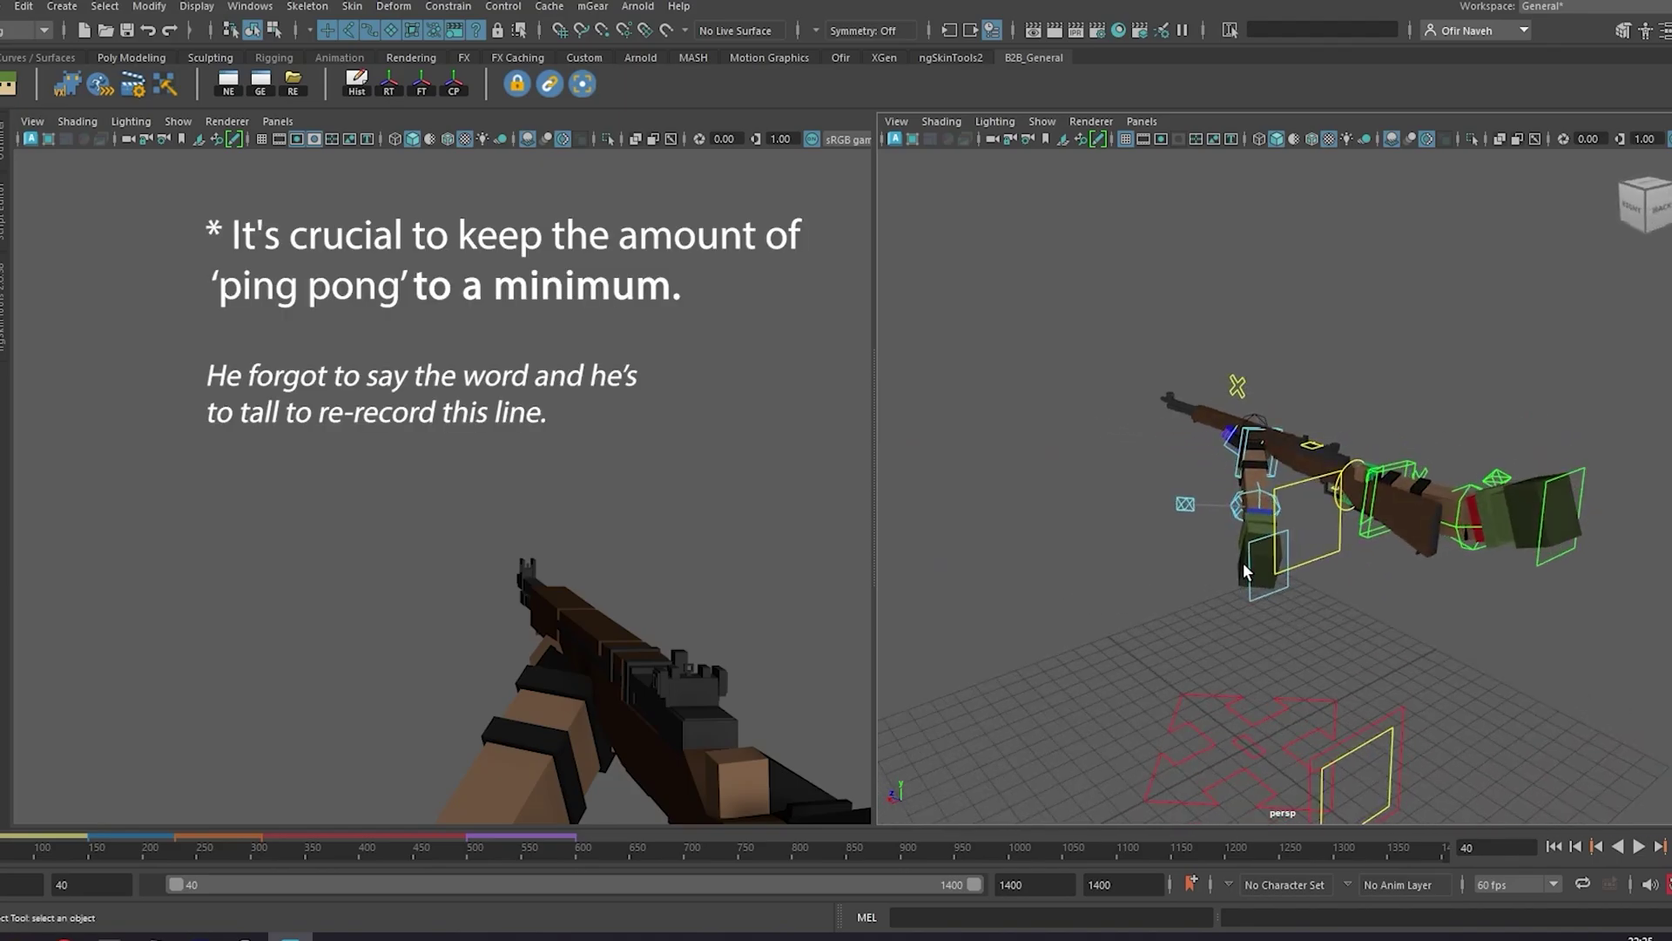
Hide the polygons in the perspective viewport to leave only the joints displayed.
{"action": "left_click_drag", "start_coordinate": [1267, 561], "coordinate": [1377, 553], "text": "alt"}
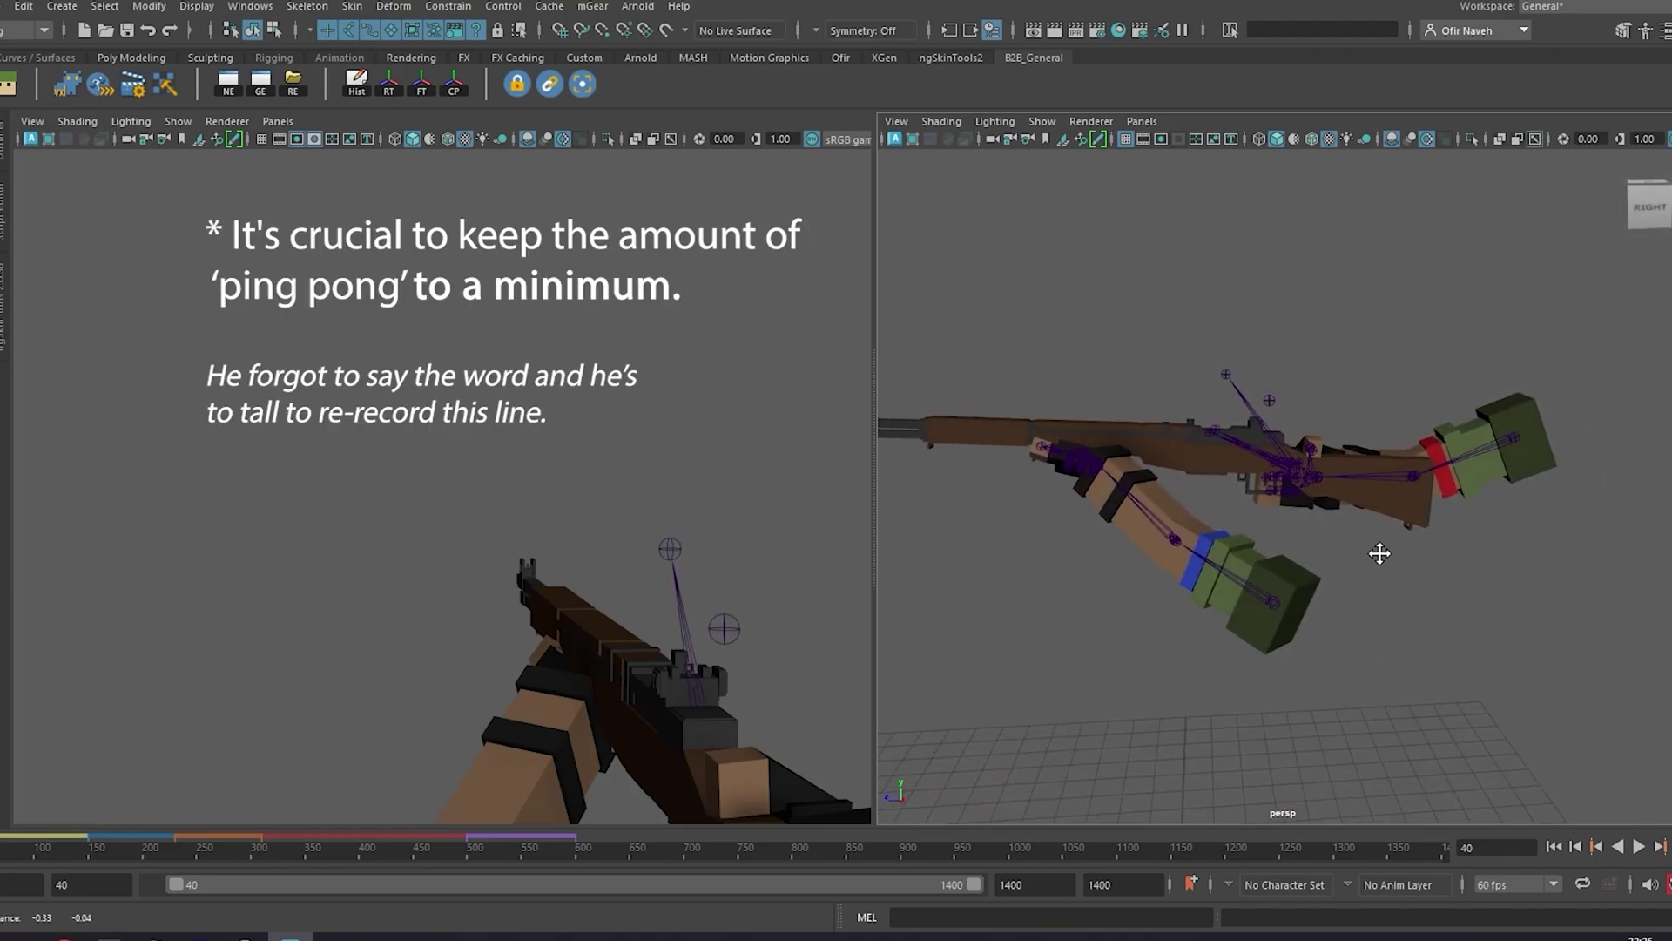
{"action": "middle_click_drag", "start_coordinate": [1377, 553], "coordinate": [1435, 559], "text": "alt"}
{"action": "scroll", "coordinate": [1435, 559], "scroll_direction": "down", "scroll_amount": 2}
{"action": "left_click", "coordinate": [1042, 121]}
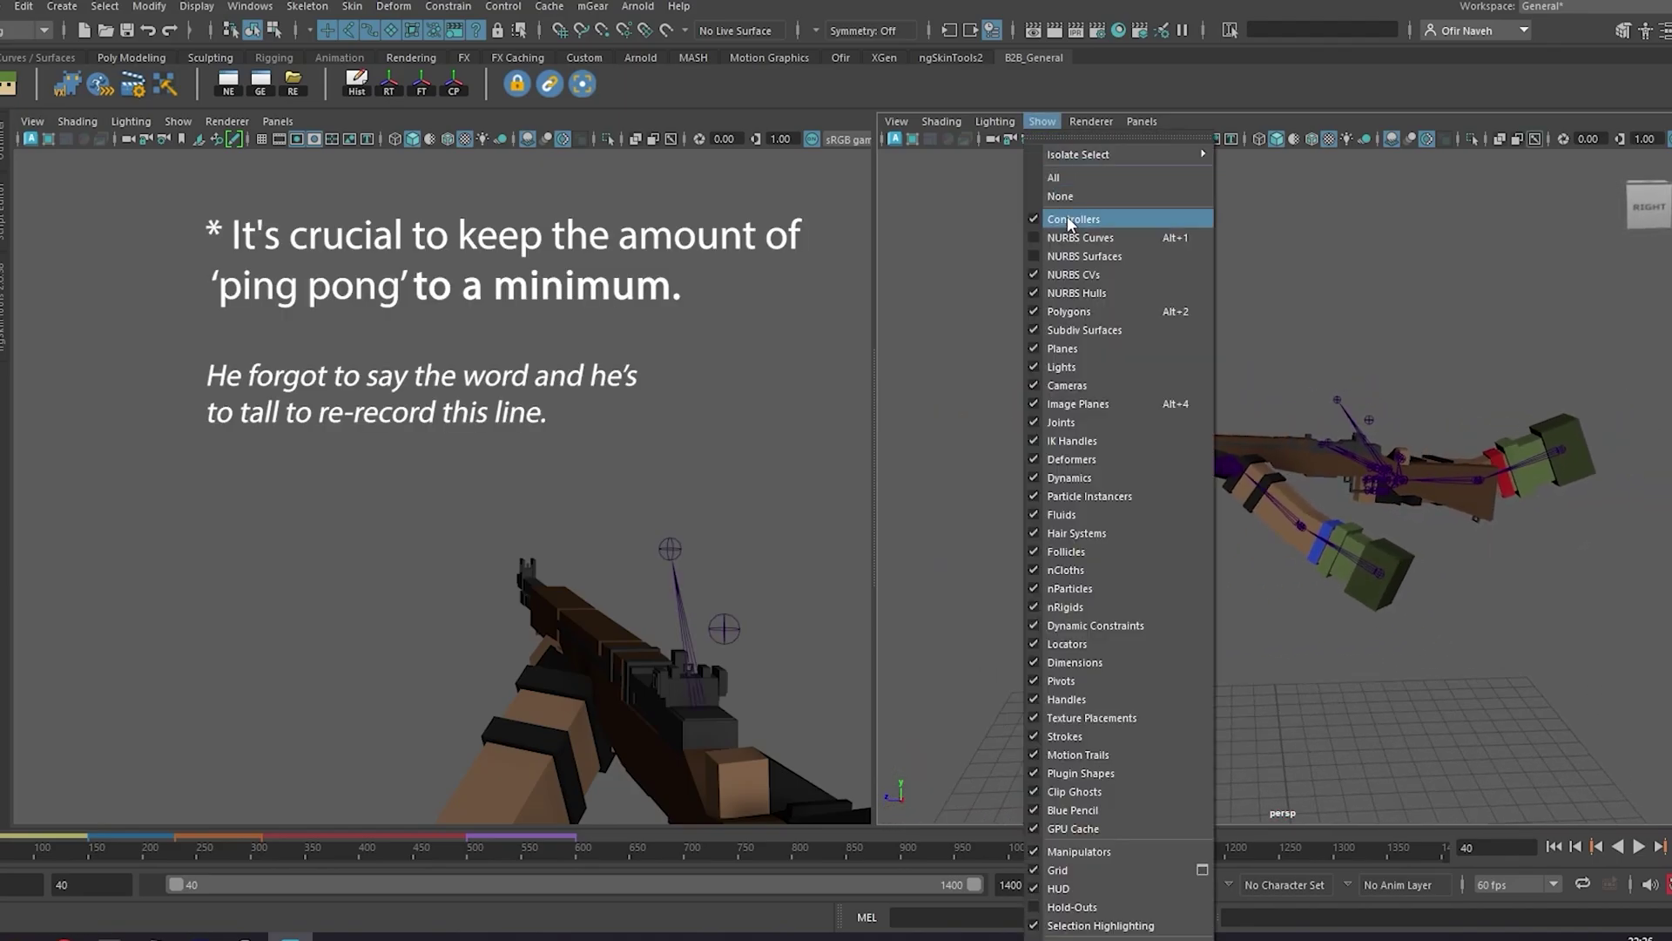
{"action": "left_click", "coordinate": [1099, 310]}
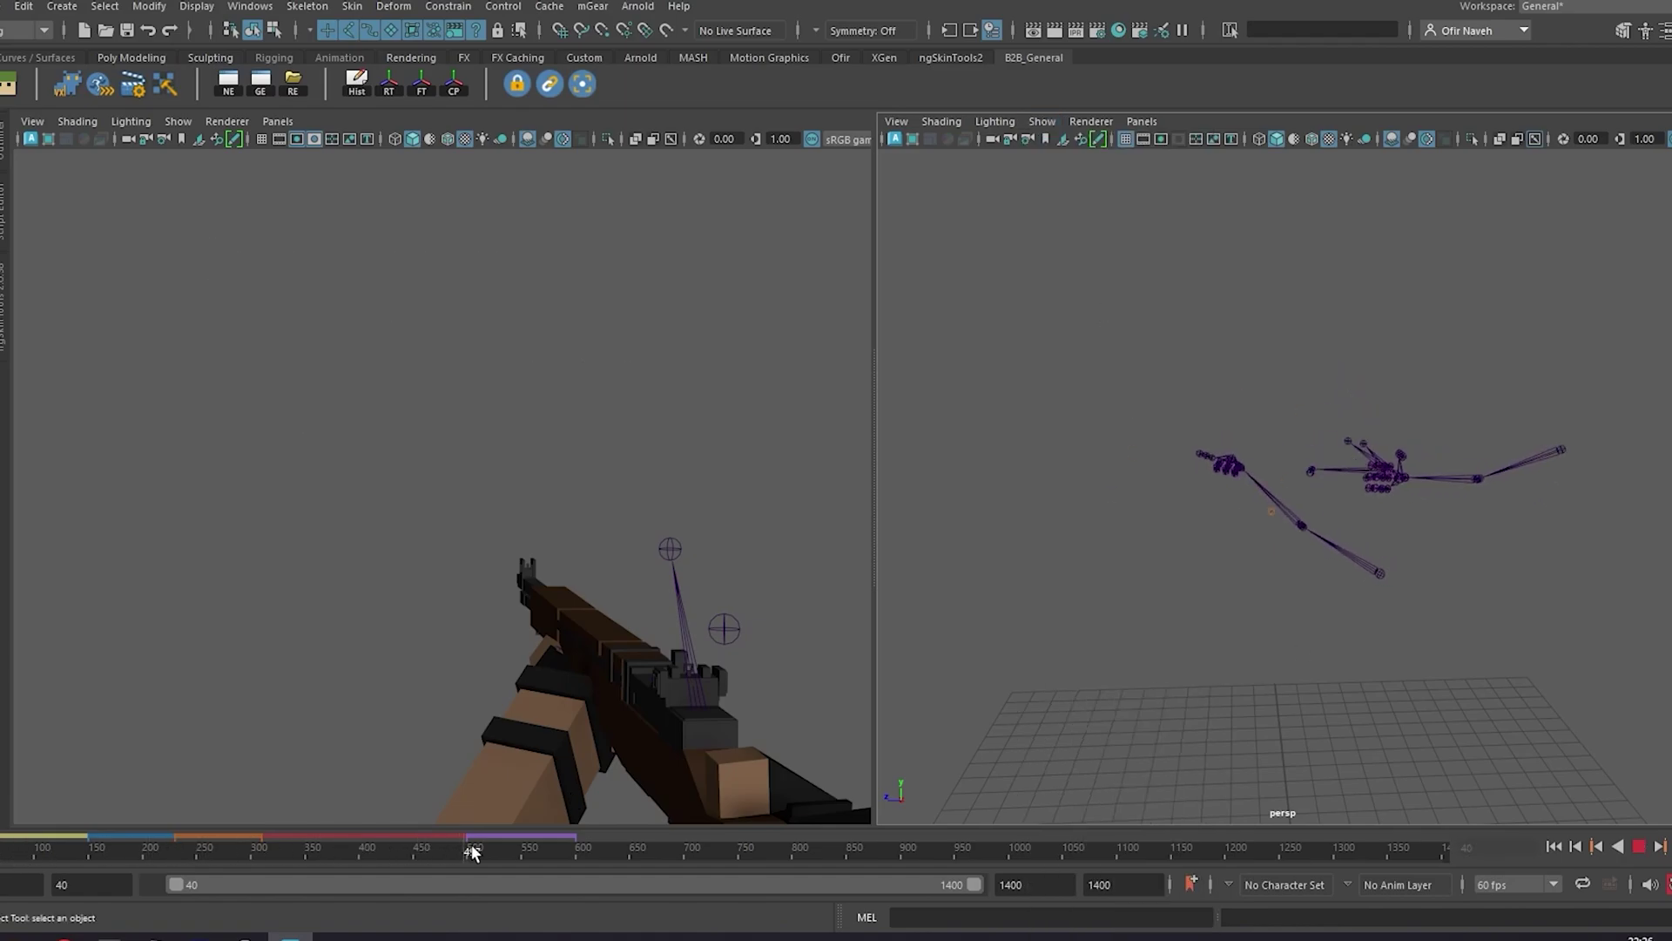
Play the animation on the bare joints and scrub to frame 318.
{"action": "key", "text": "alt+v"}
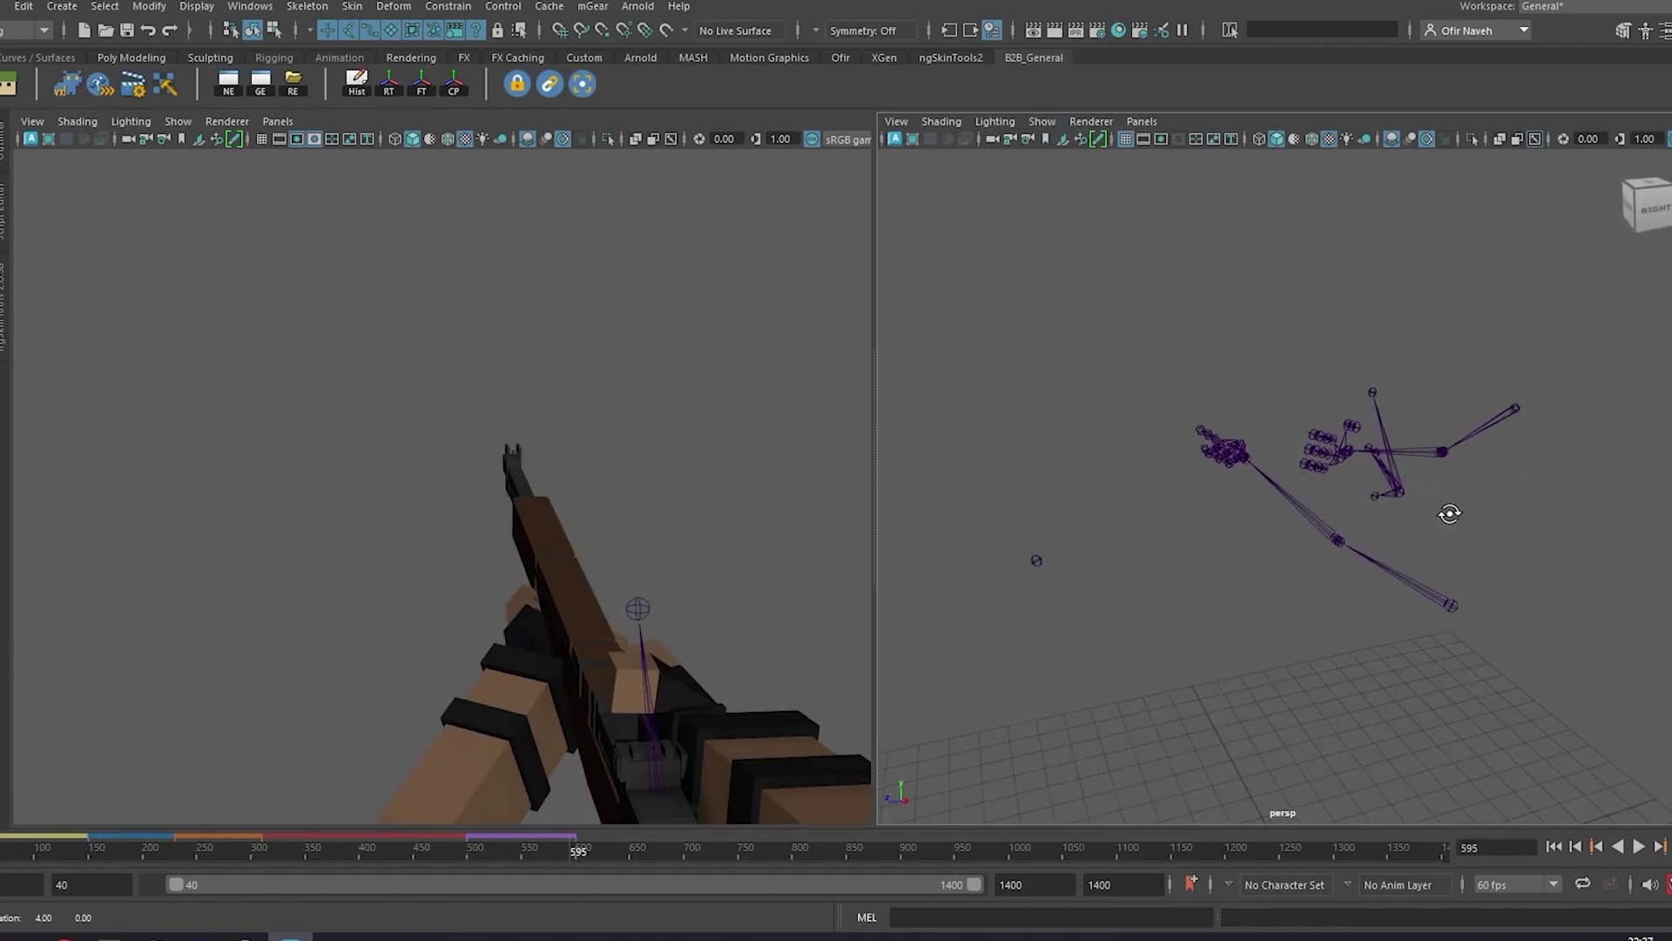
{"action": "left_click_drag", "start_coordinate": [1449, 514], "coordinate": [1388, 539], "text": "alt"}
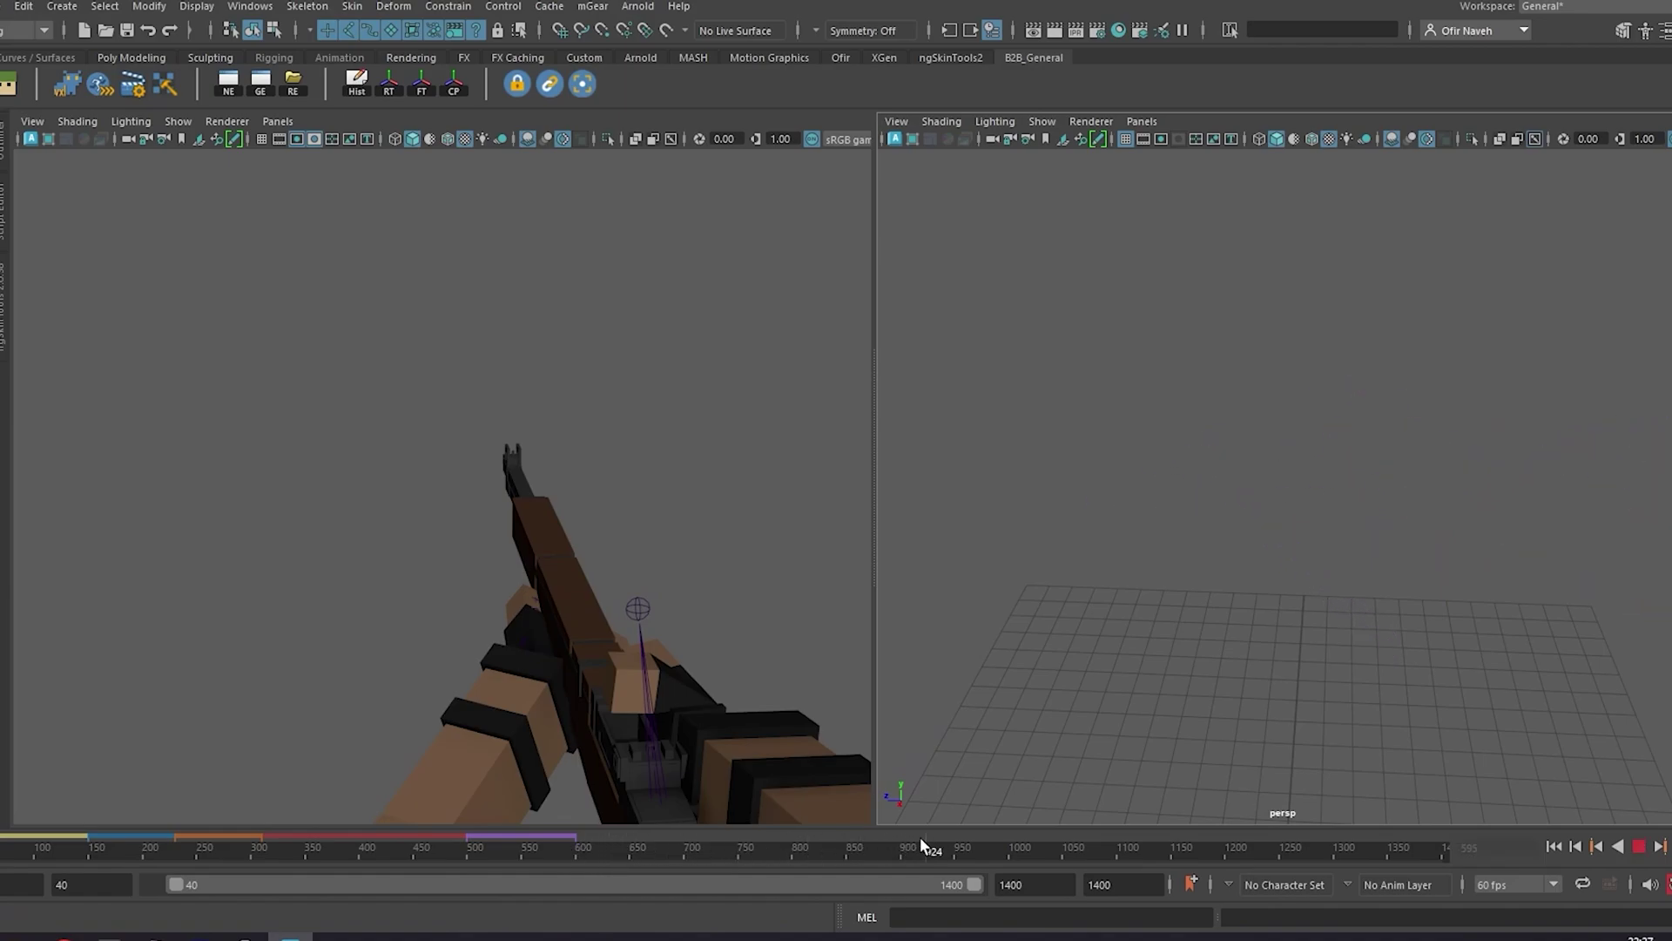
{"action": "left_click_drag", "start_coordinate": [621, 836], "coordinate": [274, 843]}
Hide the joints in the first-person camera viewport.
{"action": "left_click", "coordinate": [657, 411]}
{"action": "left_click", "coordinate": [1109, 592]}
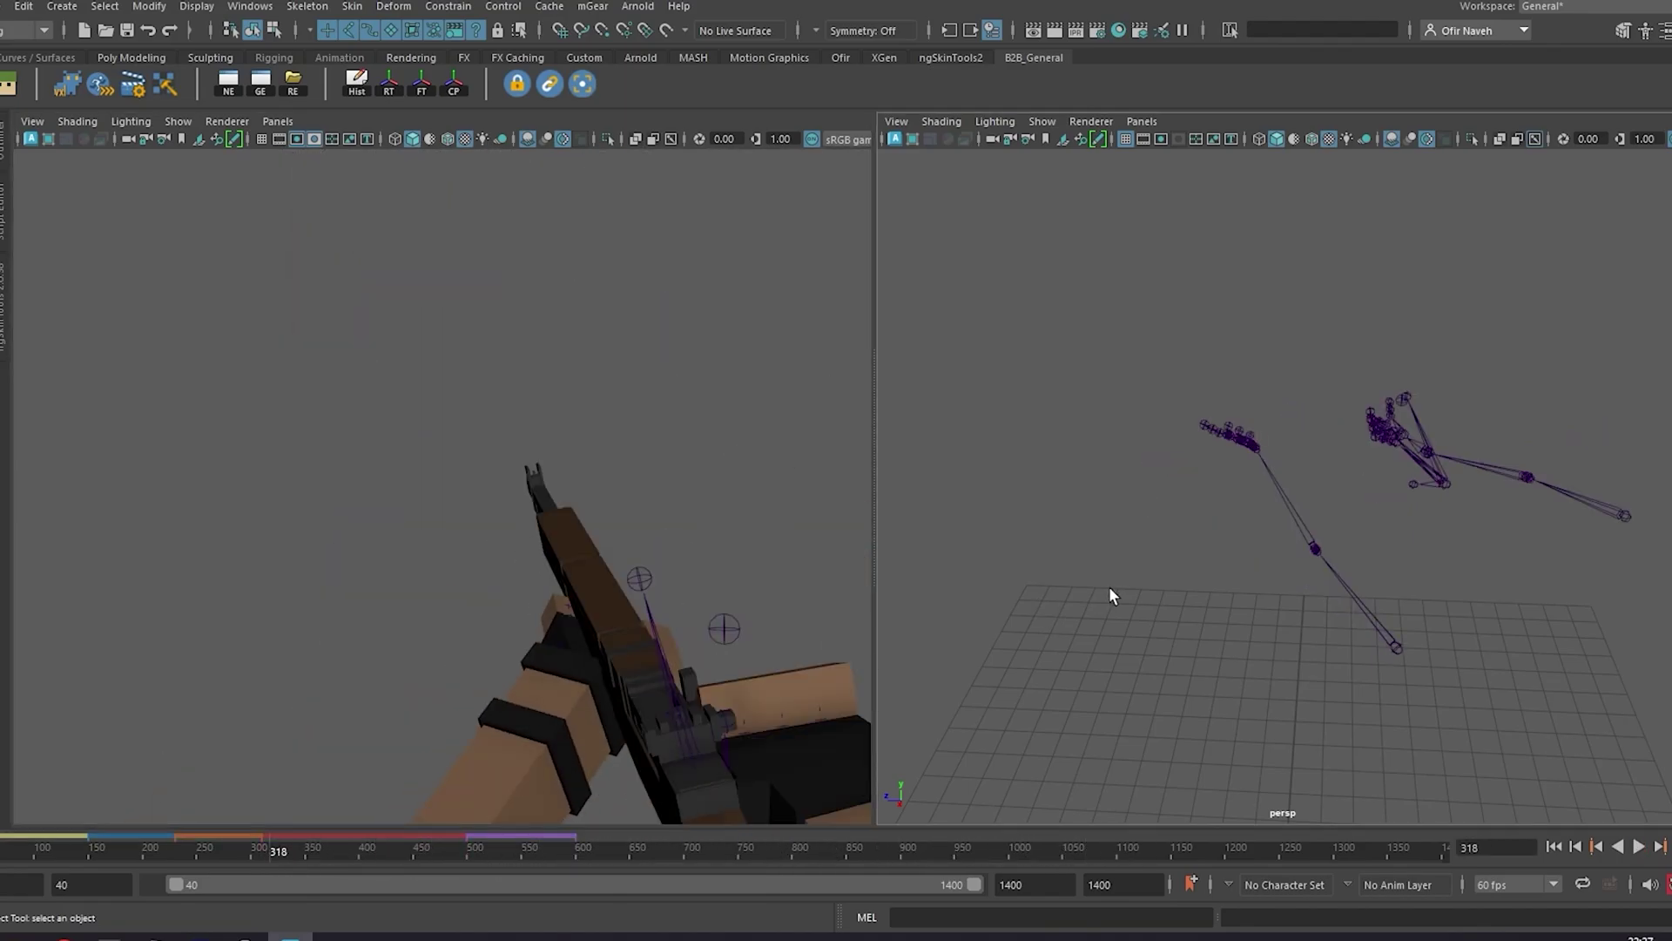
{"action": "left_click", "coordinate": [173, 125]}
{"action": "left_click", "coordinate": [218, 427]}
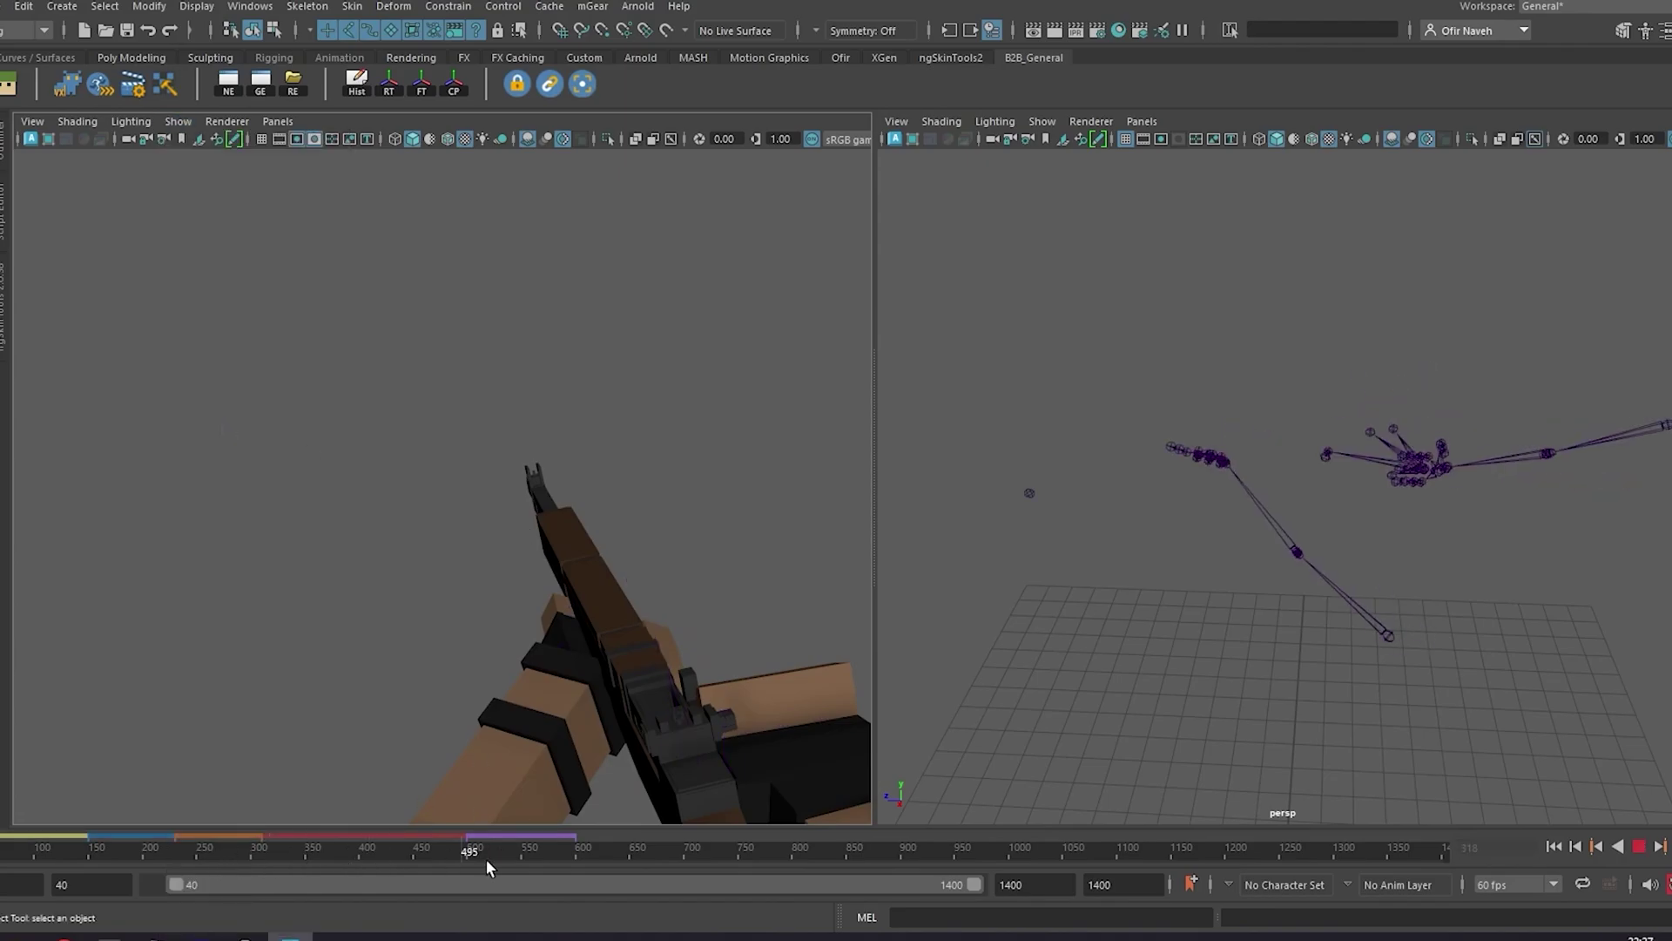
Play the animation and examine the motion of the joint hierarchy from several angles before stopping playback.
{"action": "left_click", "coordinate": [1638, 847]}
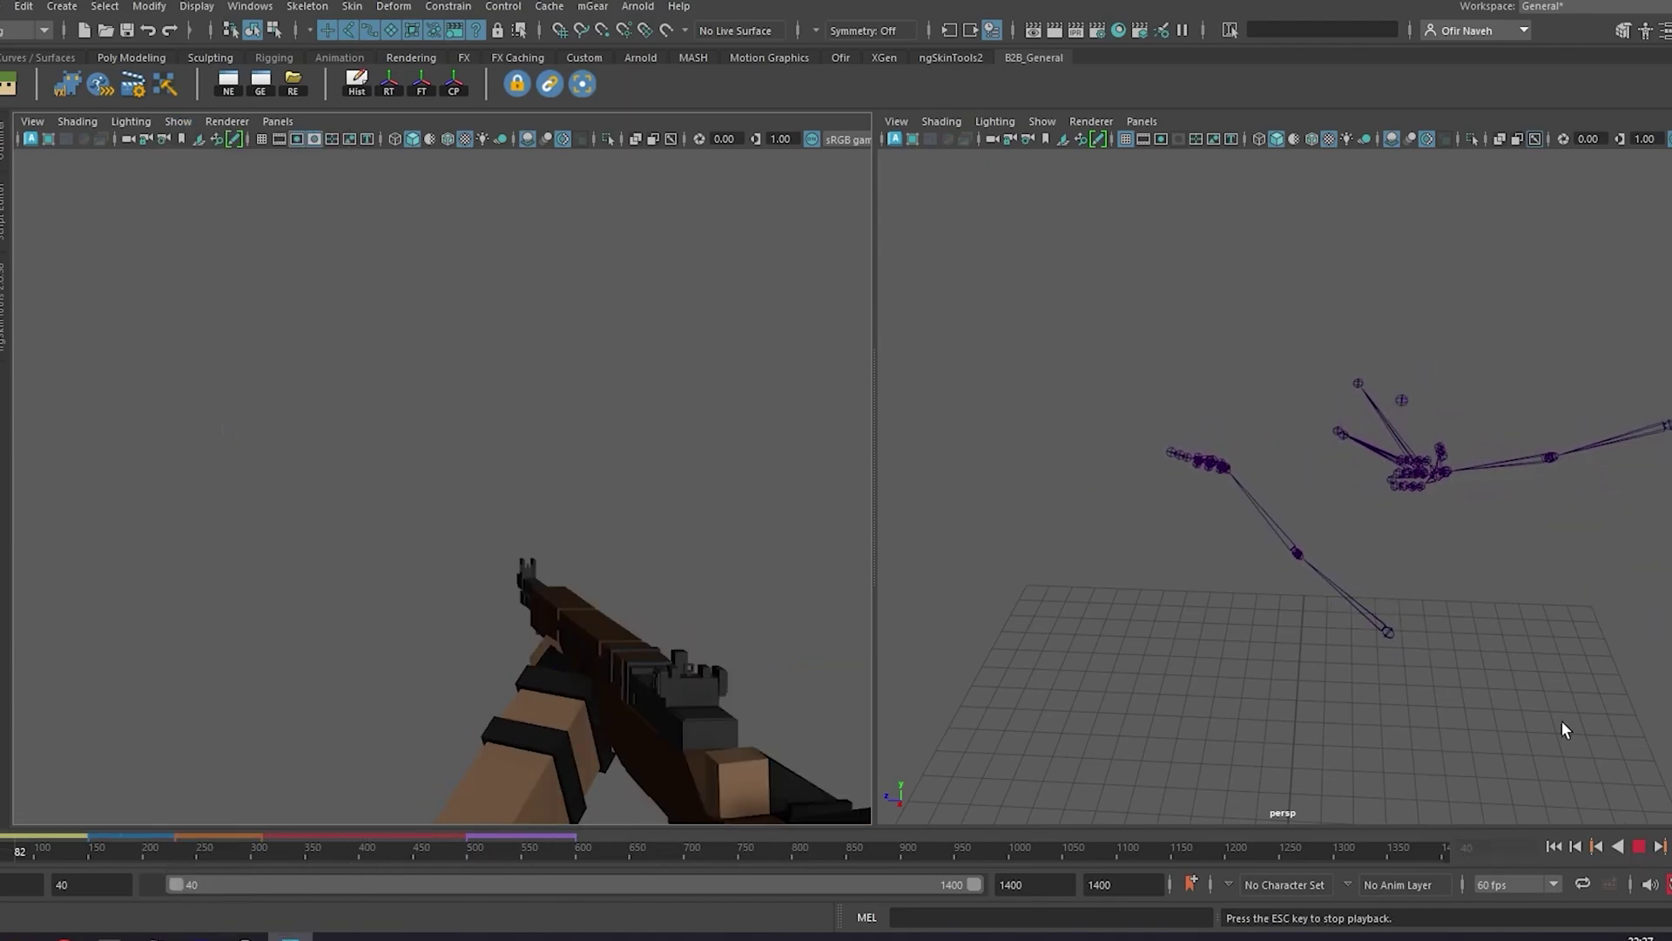
{"action": "left_click_drag", "start_coordinate": [1561, 723], "coordinate": [1531, 557], "text": "alt"}
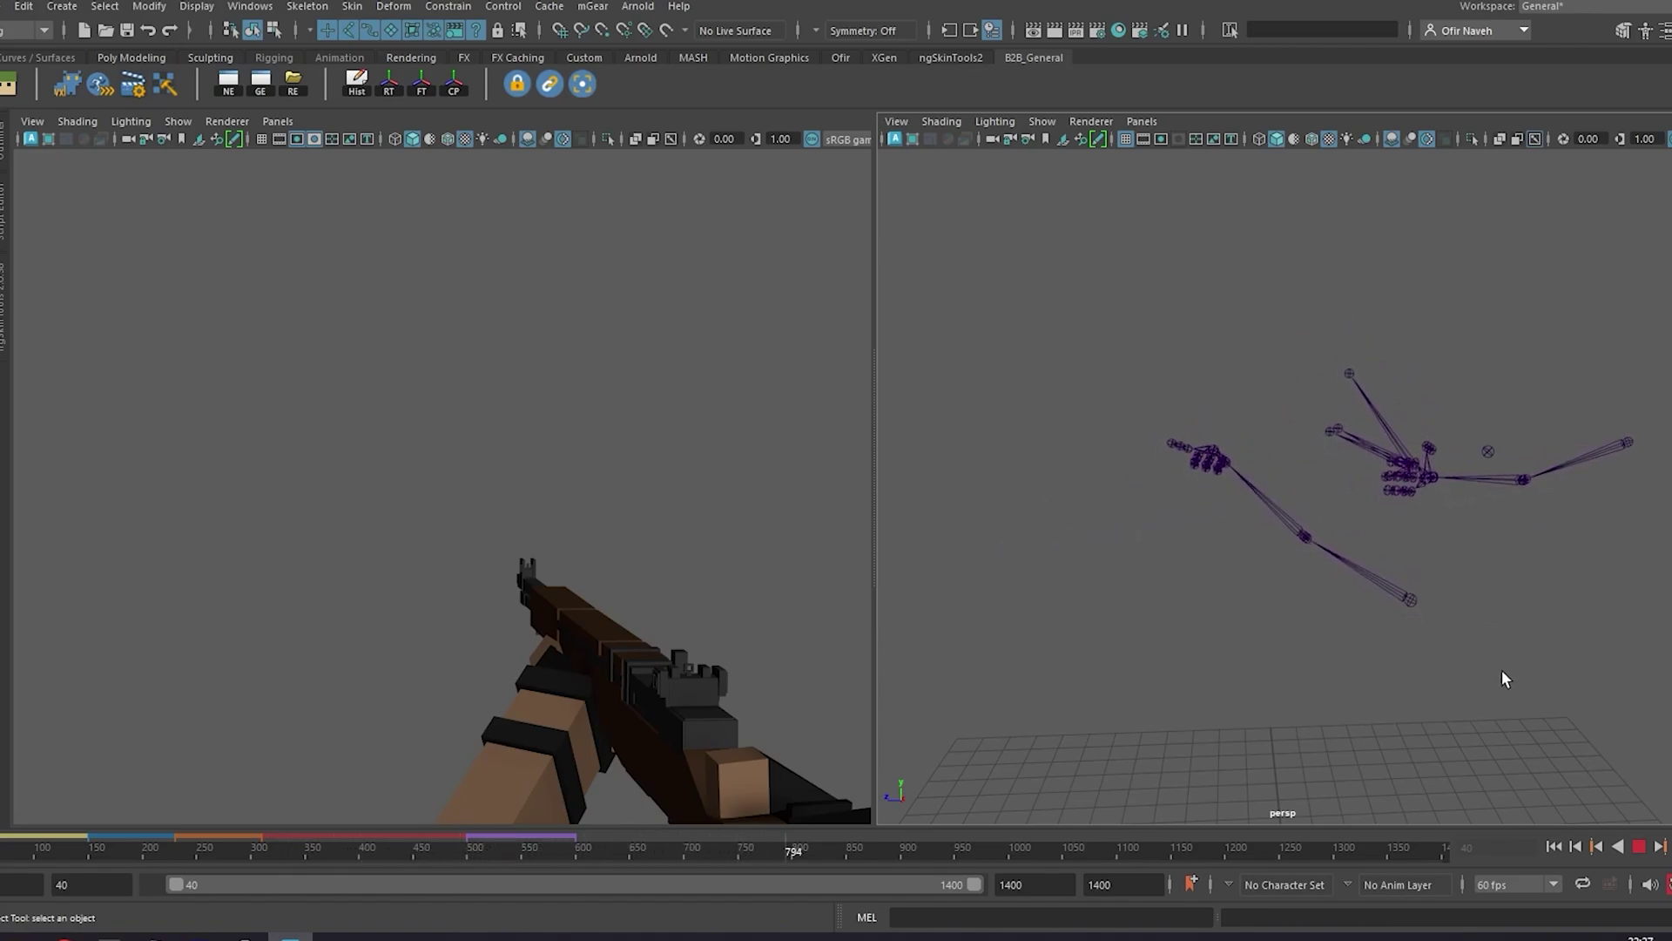
{"action": "middle_click_drag", "start_coordinate": [1520, 647], "coordinate": [862, 608], "text": "alt"}
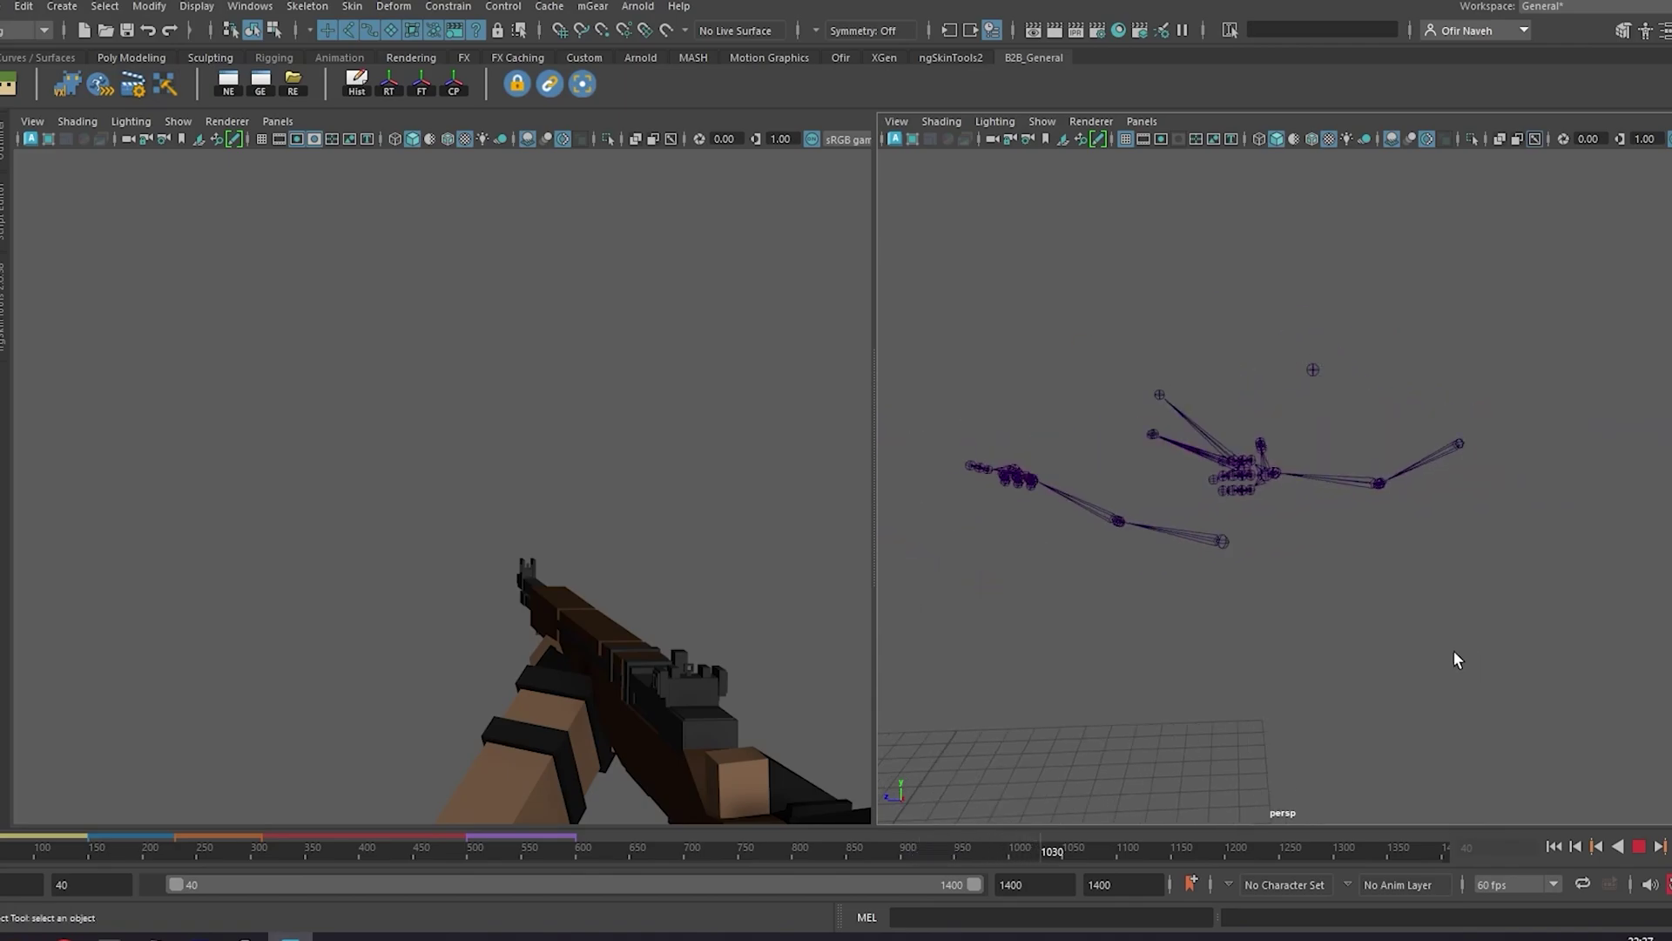
{"action": "right_click_drag", "start_coordinate": [1454, 651], "coordinate": [1441, 648], "text": "alt"}
{"action": "left_click", "coordinate": [1639, 846]}
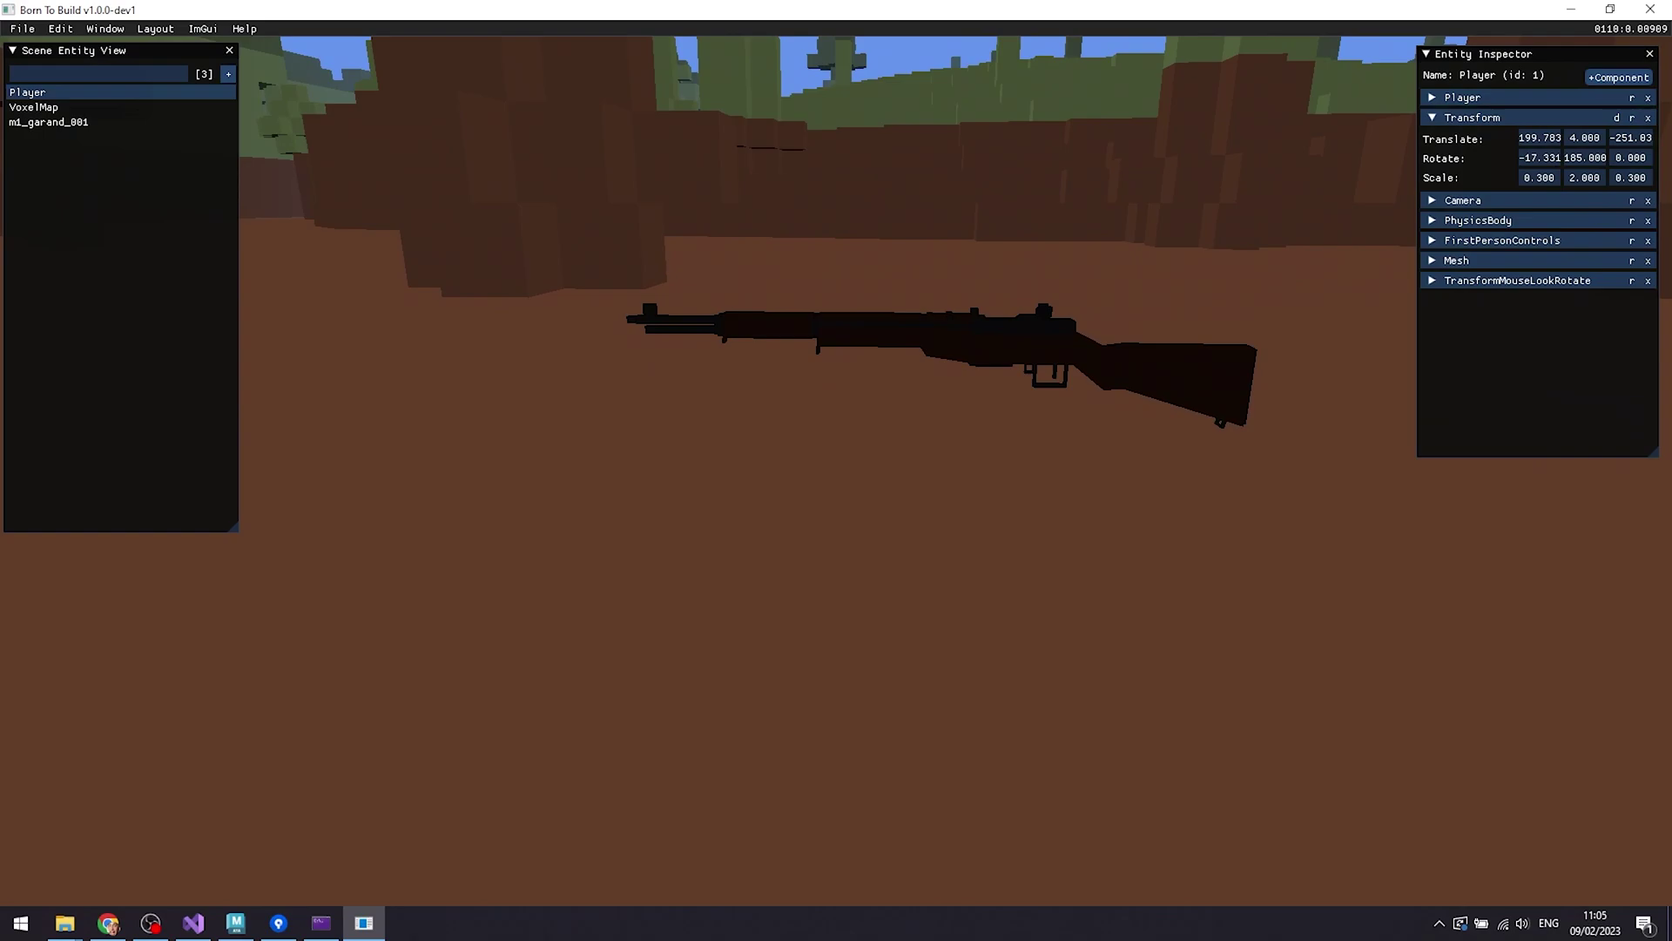
In Born To Build, generate the huey_001.fbx helicopter from the Assets models and close the Models window.
{"action": "key", "text": "d"}
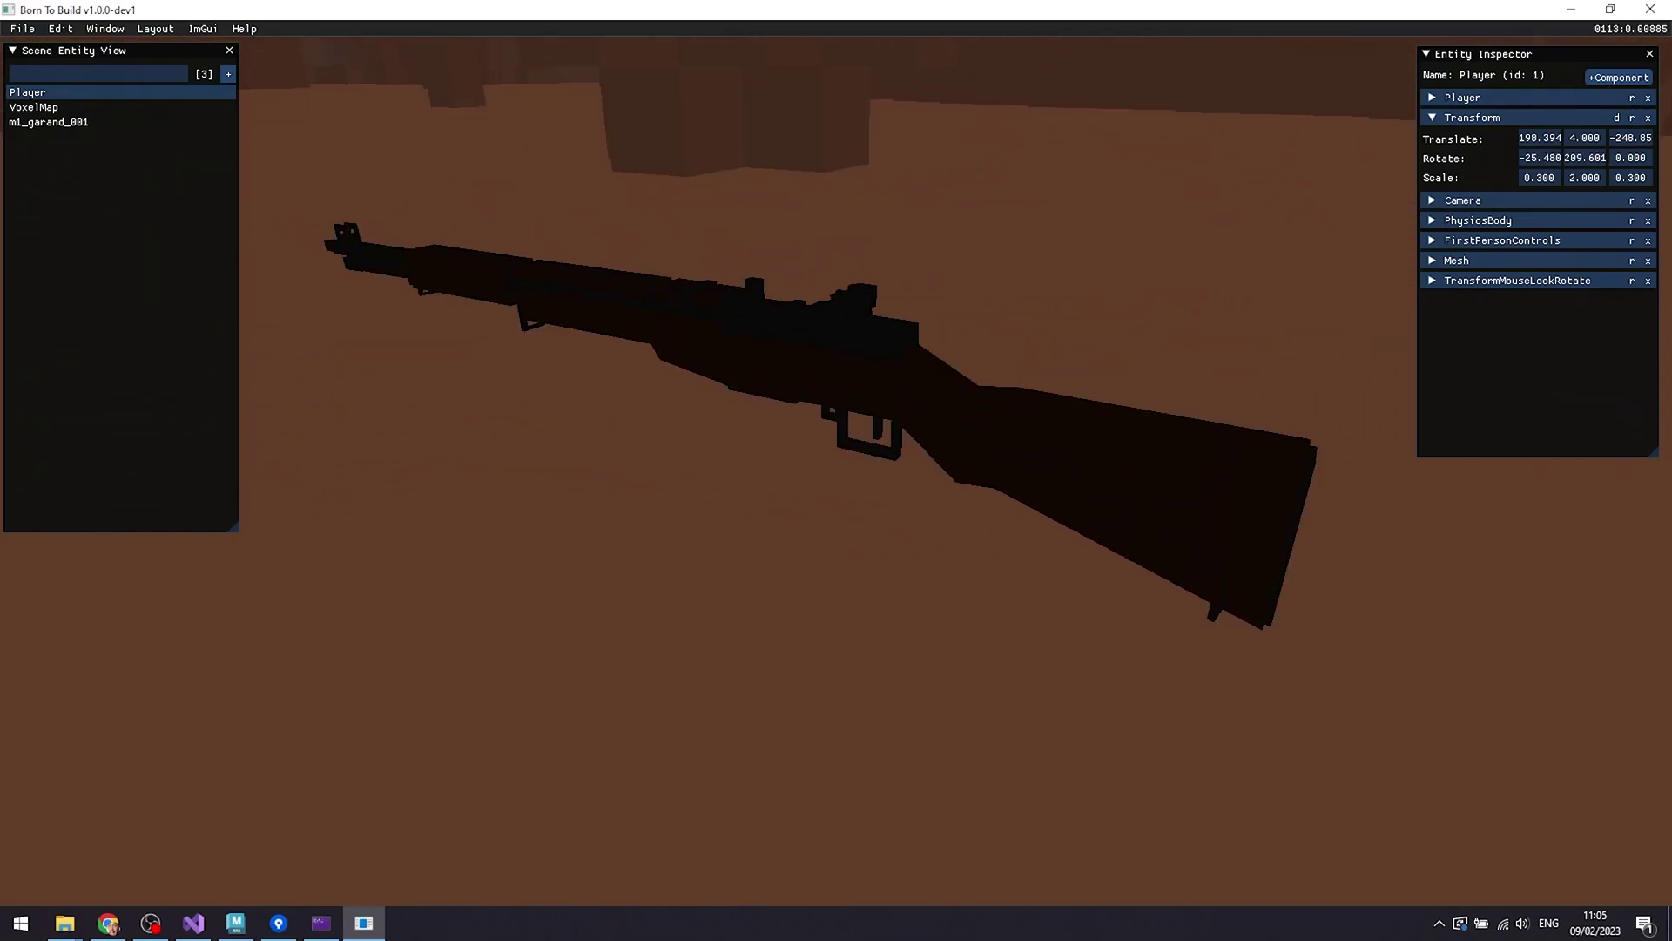
{"action": "key", "text": "s"}
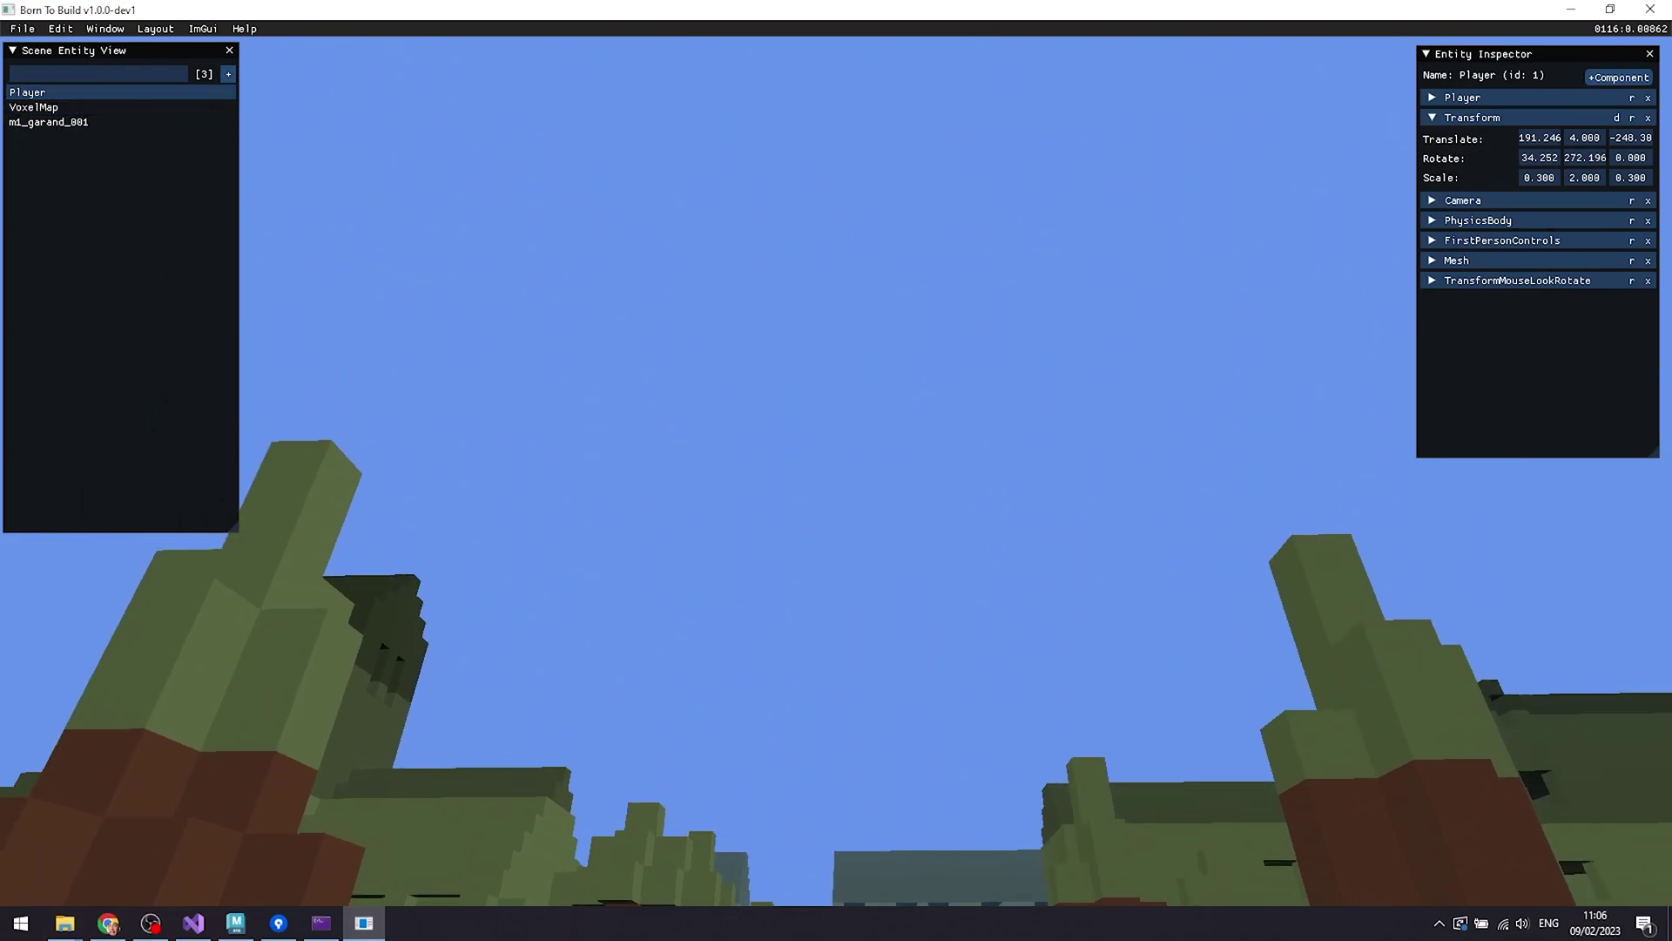
{"action": "left_click", "coordinate": [105, 29]}
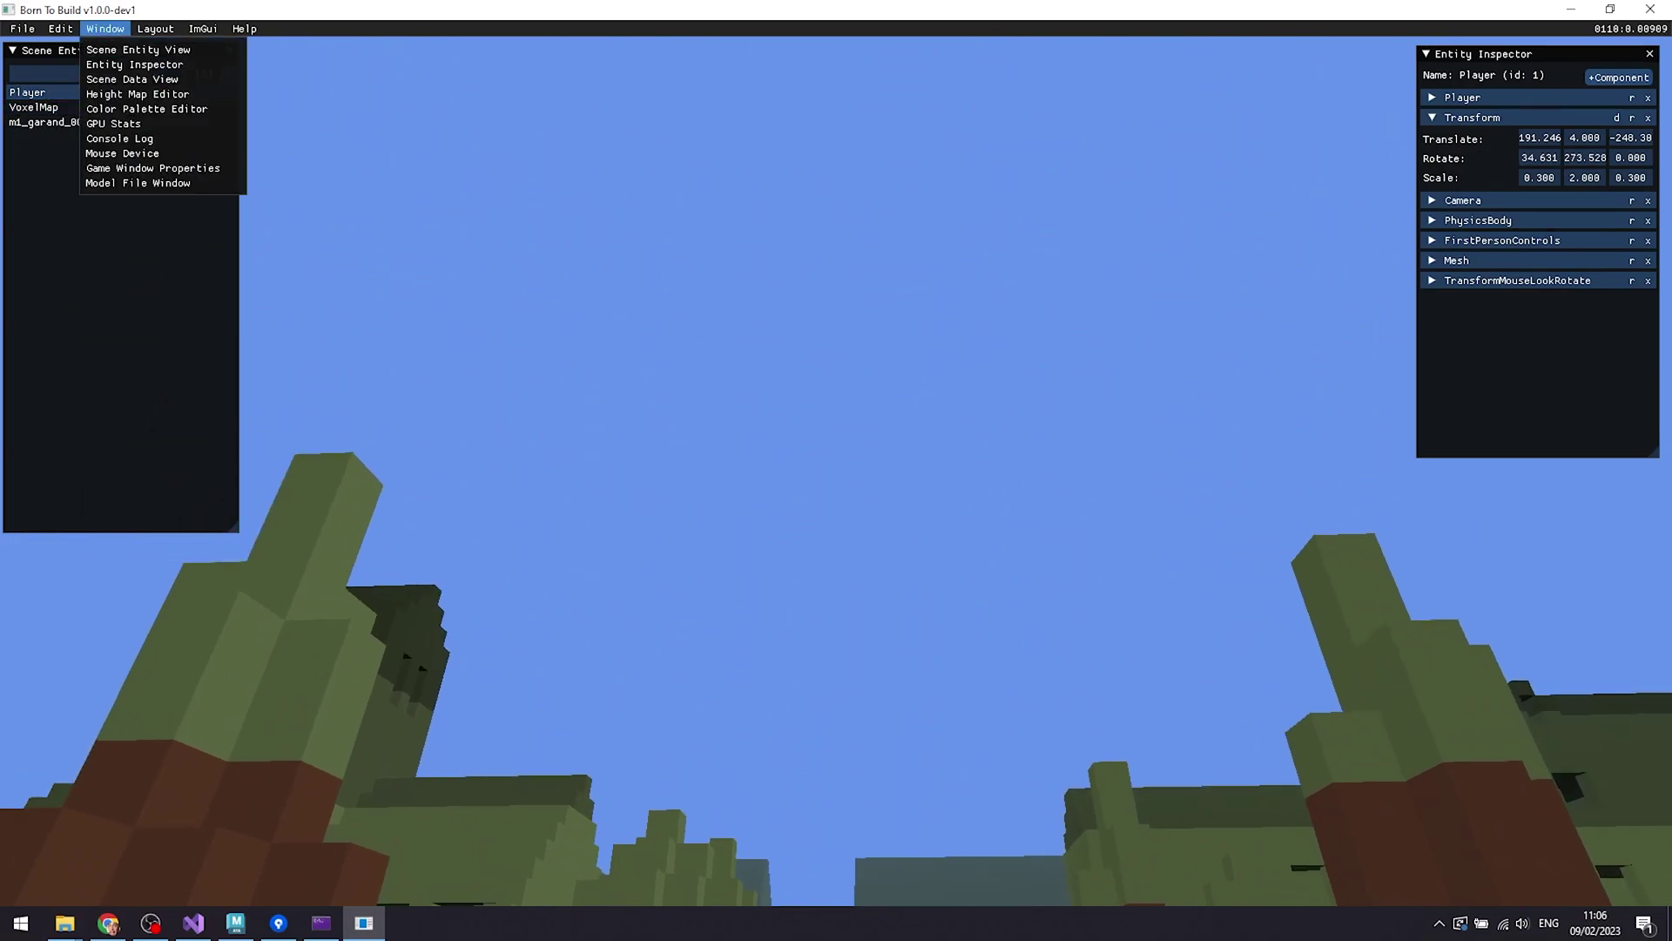
{"action": "left_click", "coordinate": [137, 183]}
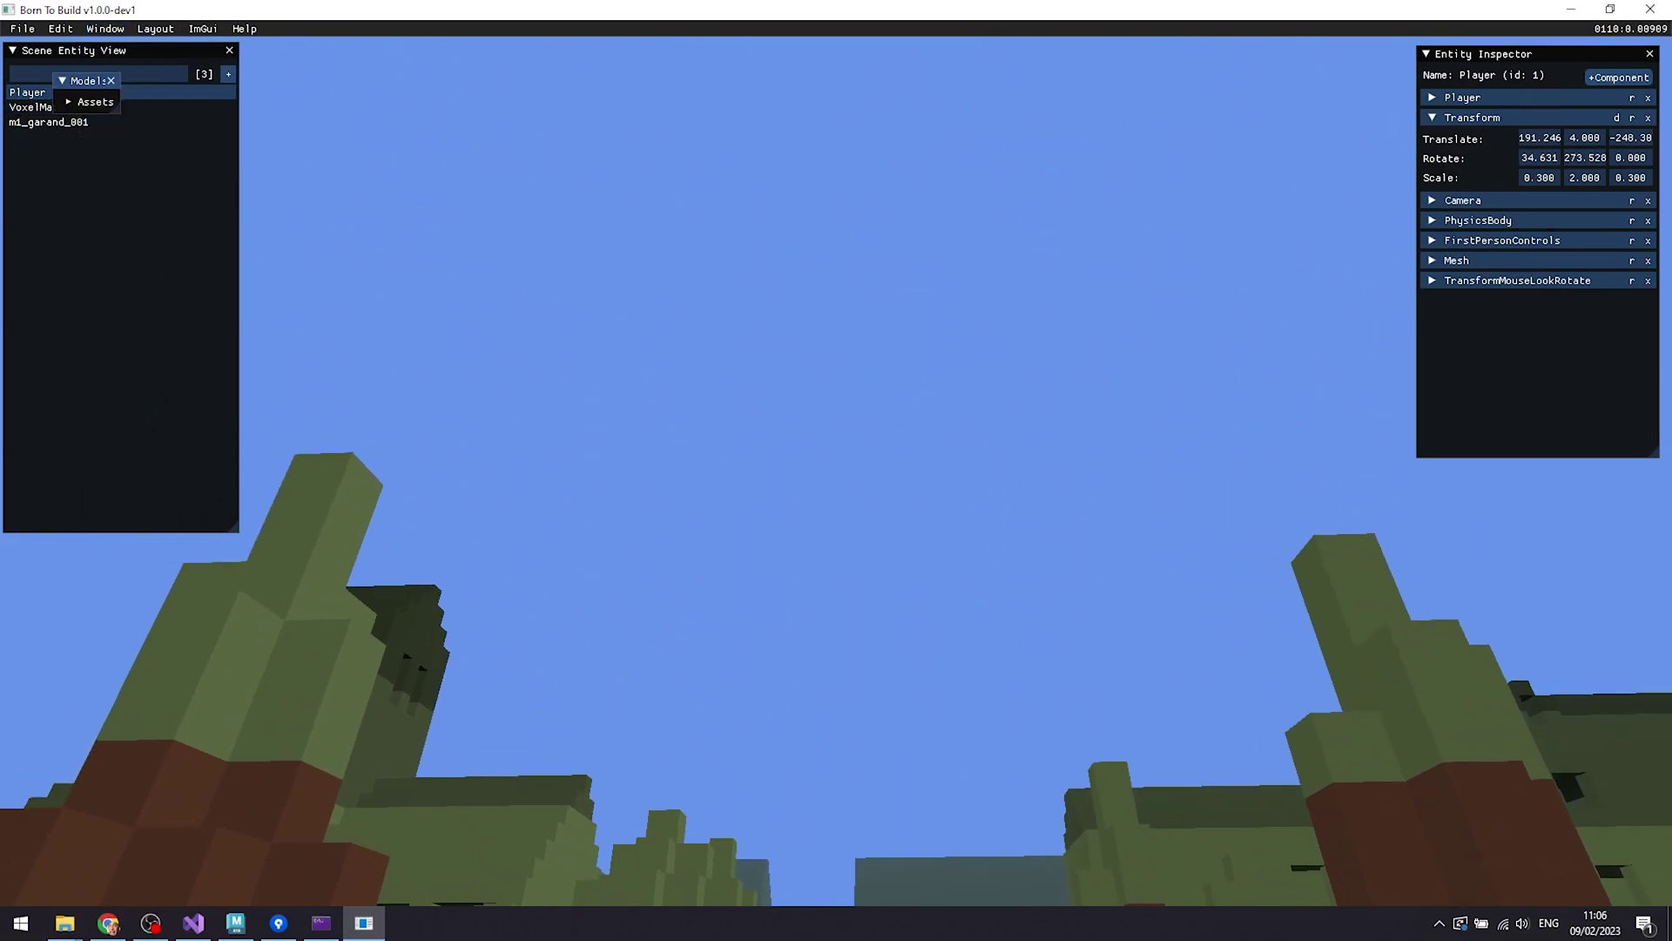
{"action": "left_click_drag", "start_coordinate": [116, 109], "coordinate": [392, 325]}
{"action": "left_click", "coordinate": [96, 102]}
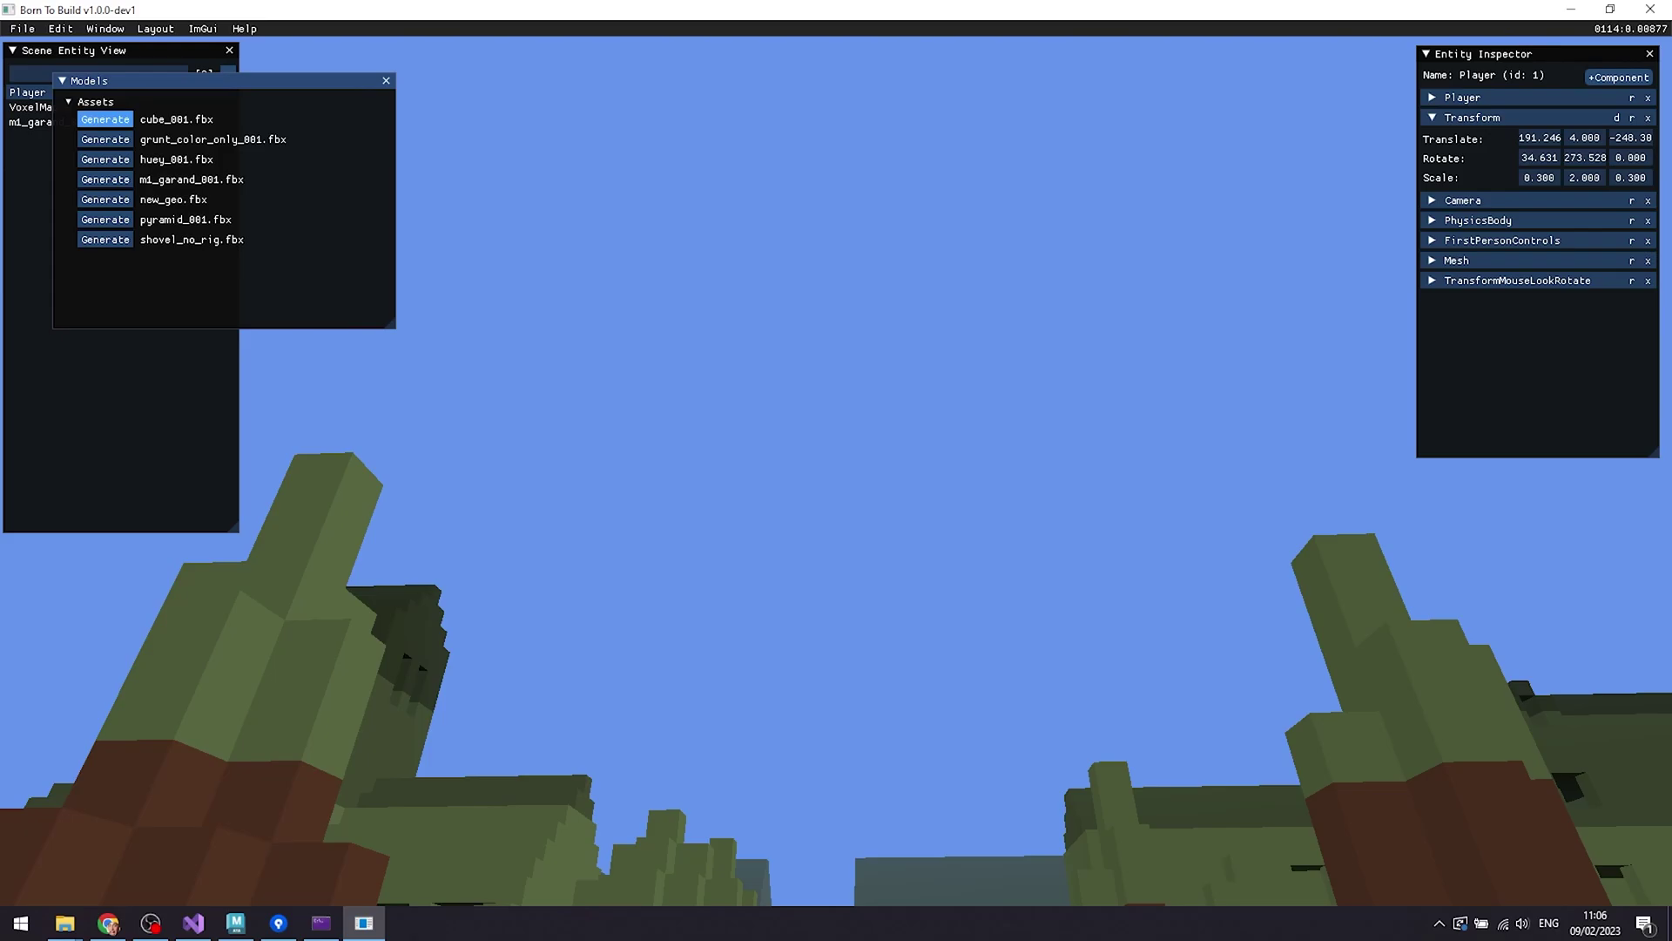
{"action": "left_click", "coordinate": [104, 160]}
{"action": "left_click", "coordinate": [386, 80]}
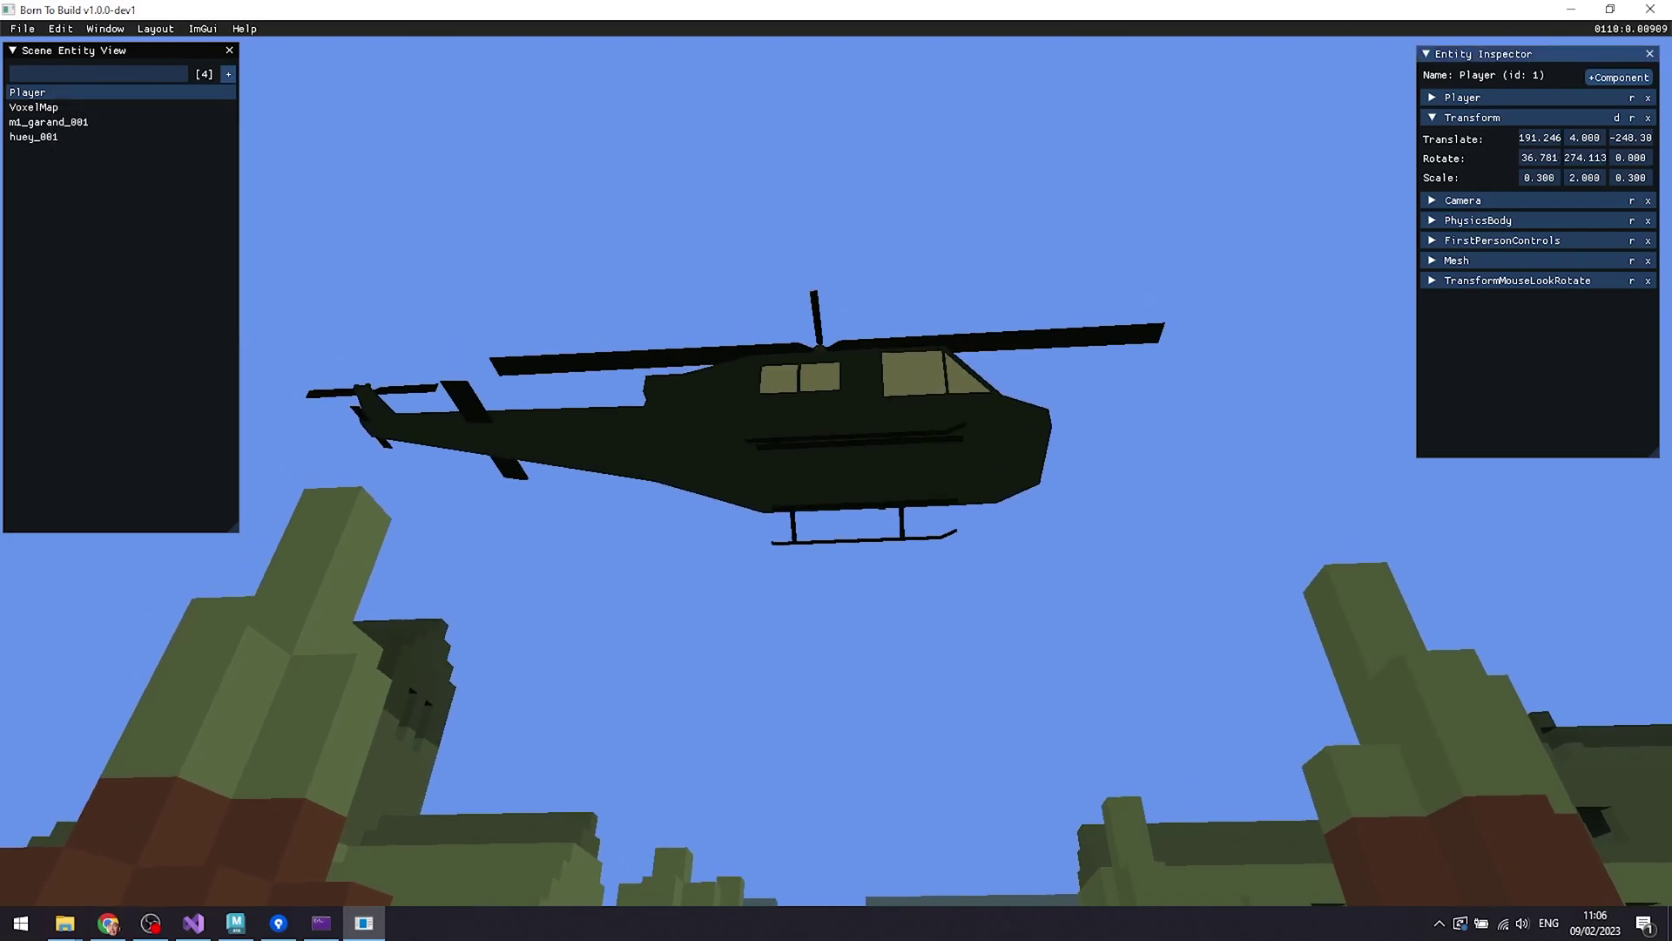
Walk around the generated helicopter and inspect the components of the huey_001 and Player entities.
{"action": "key", "text": "w"}
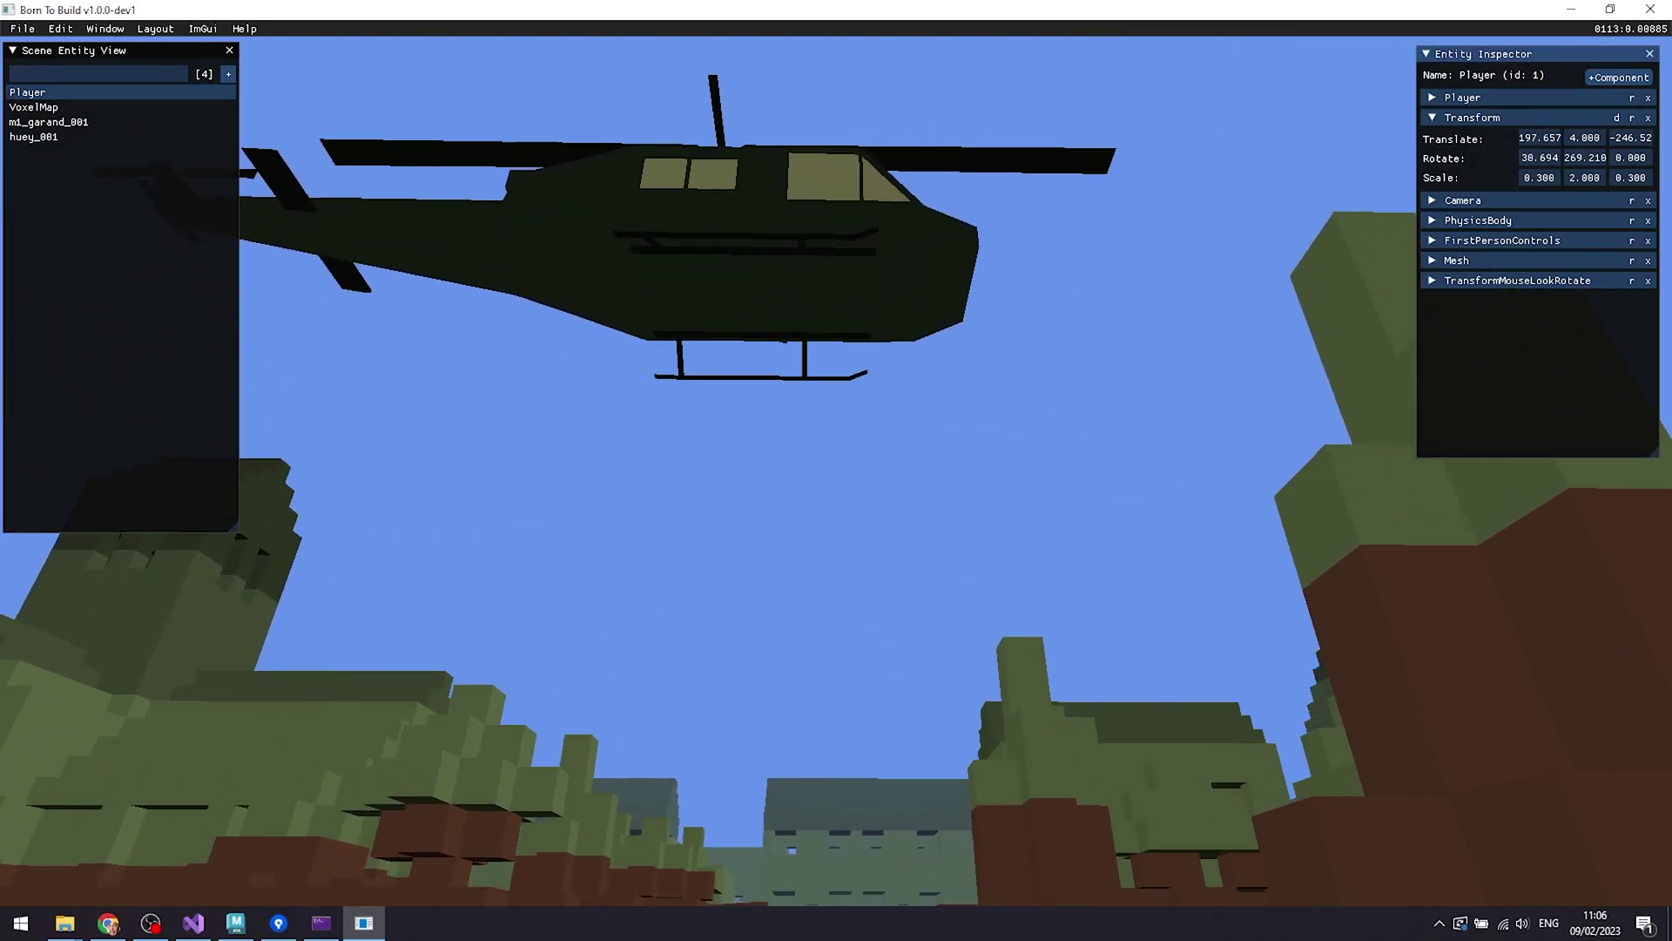
{"action": "key", "text": "s"}
{"action": "key", "text": "a"}
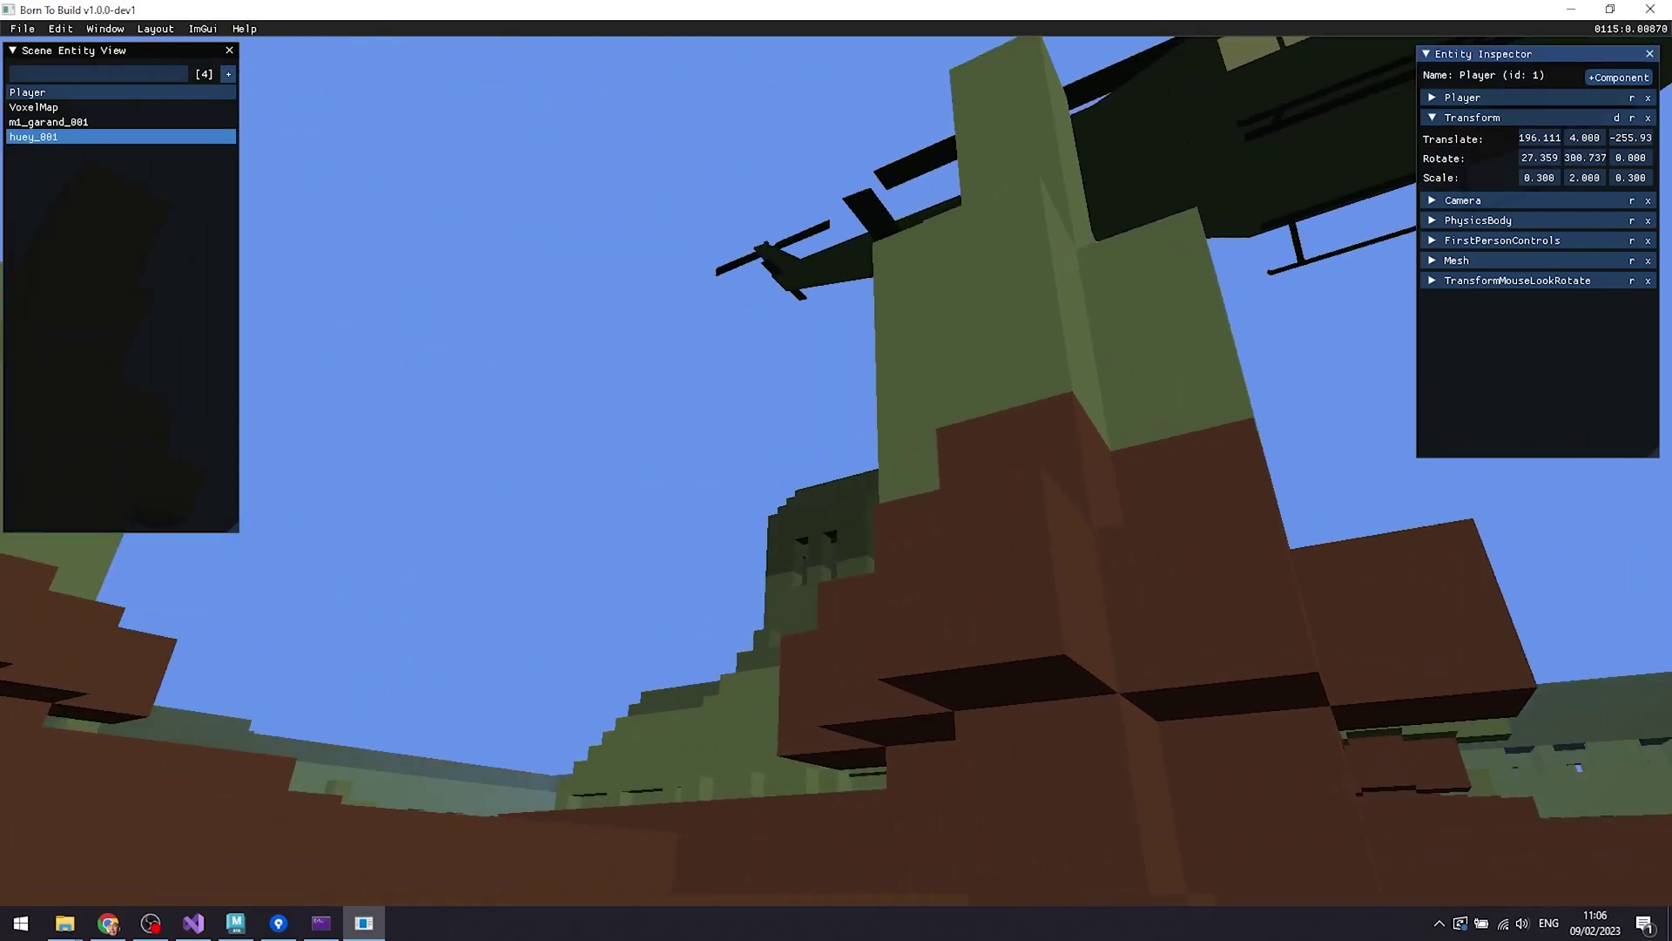
{"action": "left_click", "coordinate": [33, 137]}
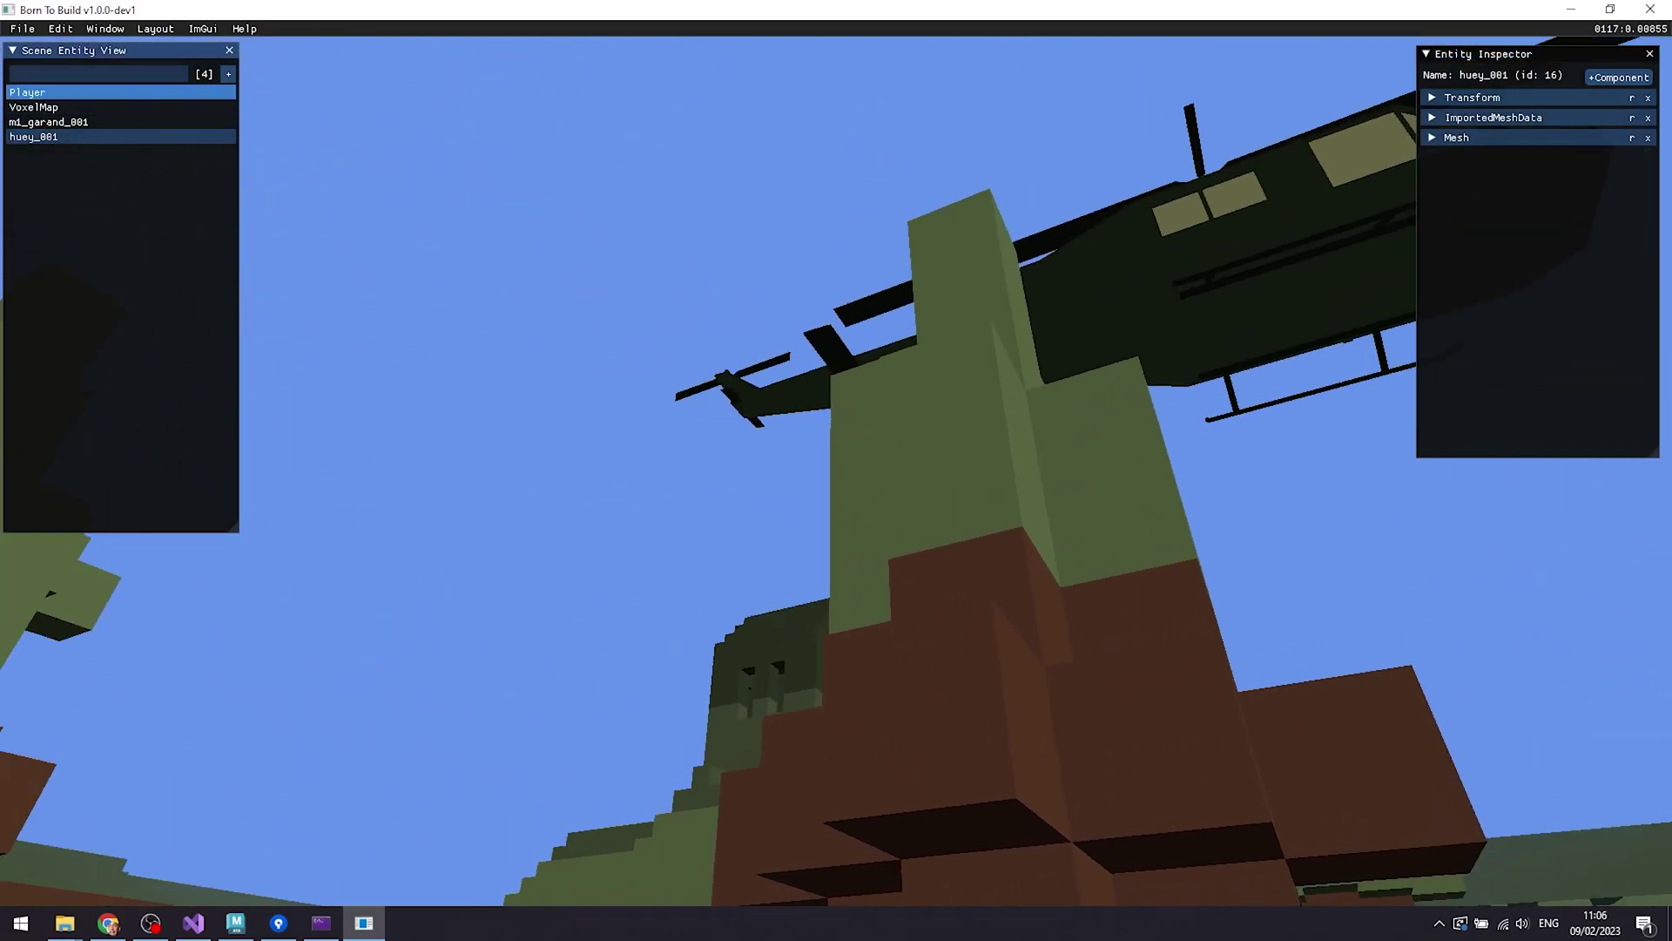
{"action": "left_click", "coordinate": [33, 93]}
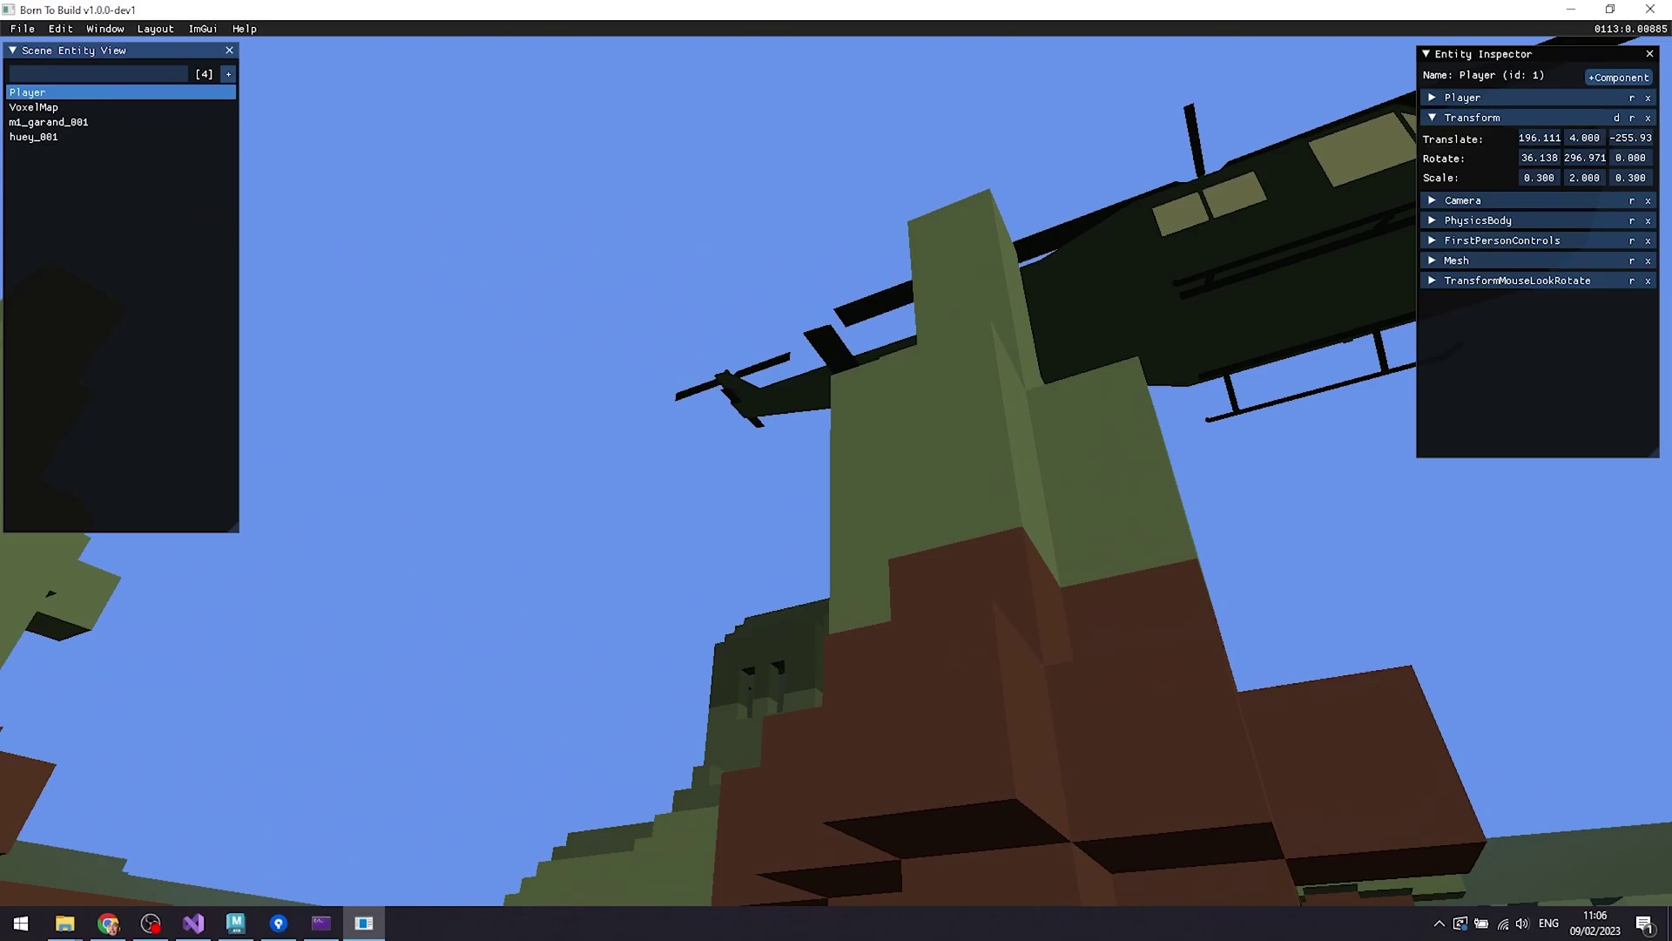
{"action": "key", "text": "1"}
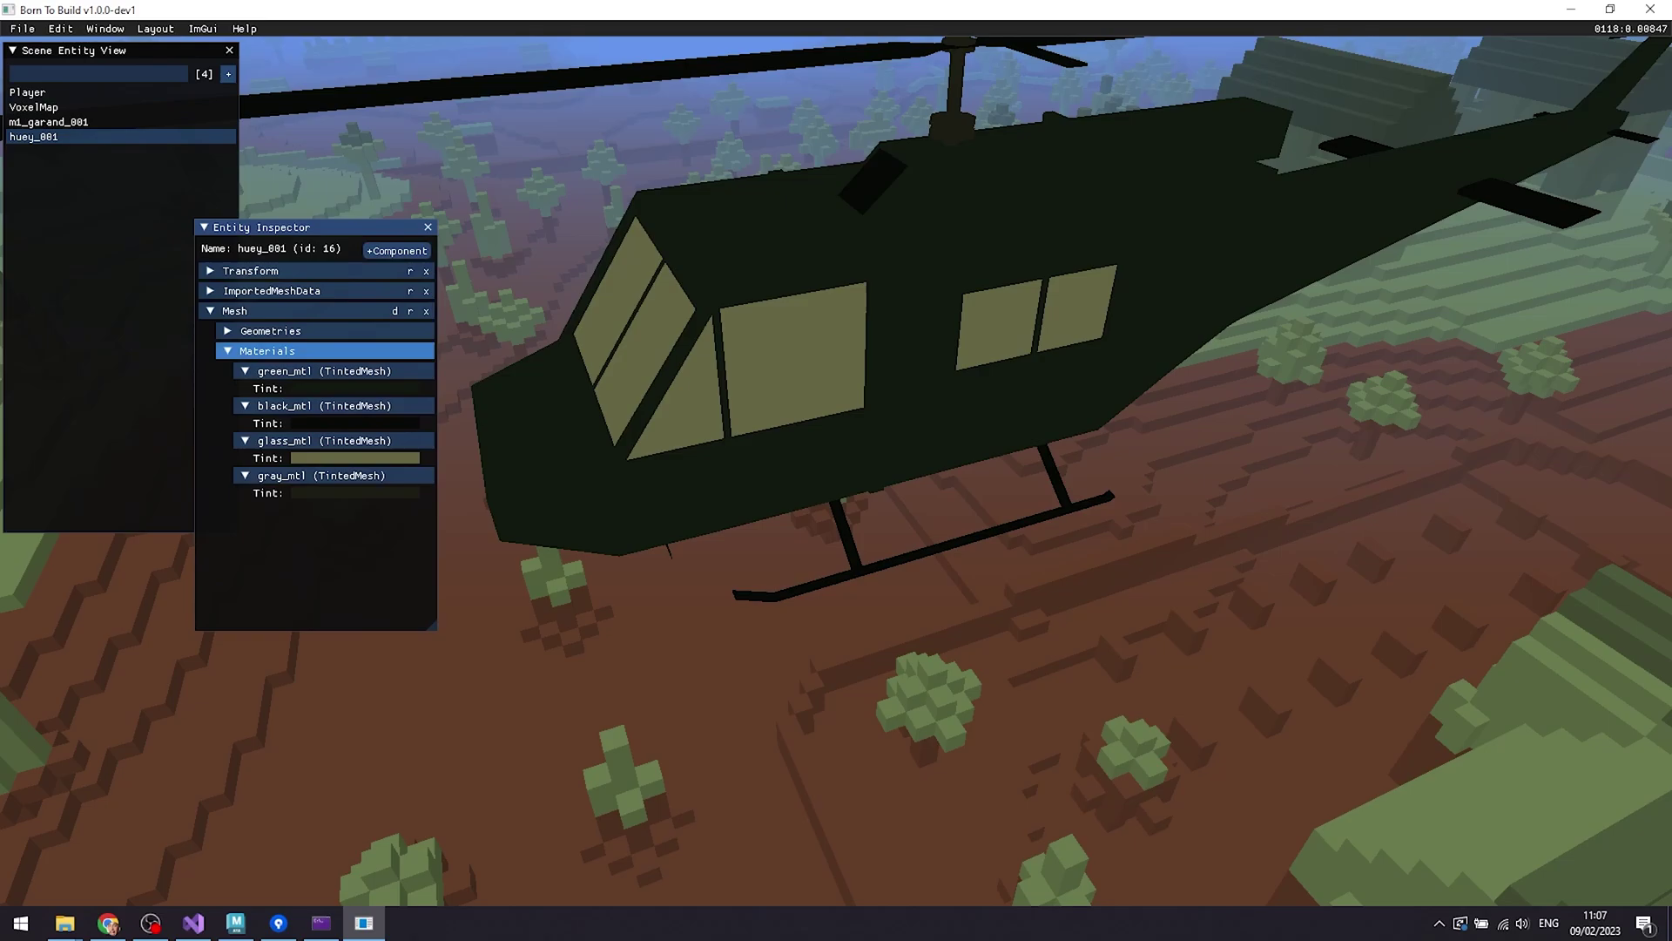
Tint the helicopter's glass_mtl red (H 0, S 255, V 226) and its green_mtl bright green (H 75, S 255, V 241).
{"action": "left_click", "coordinate": [335, 457]}
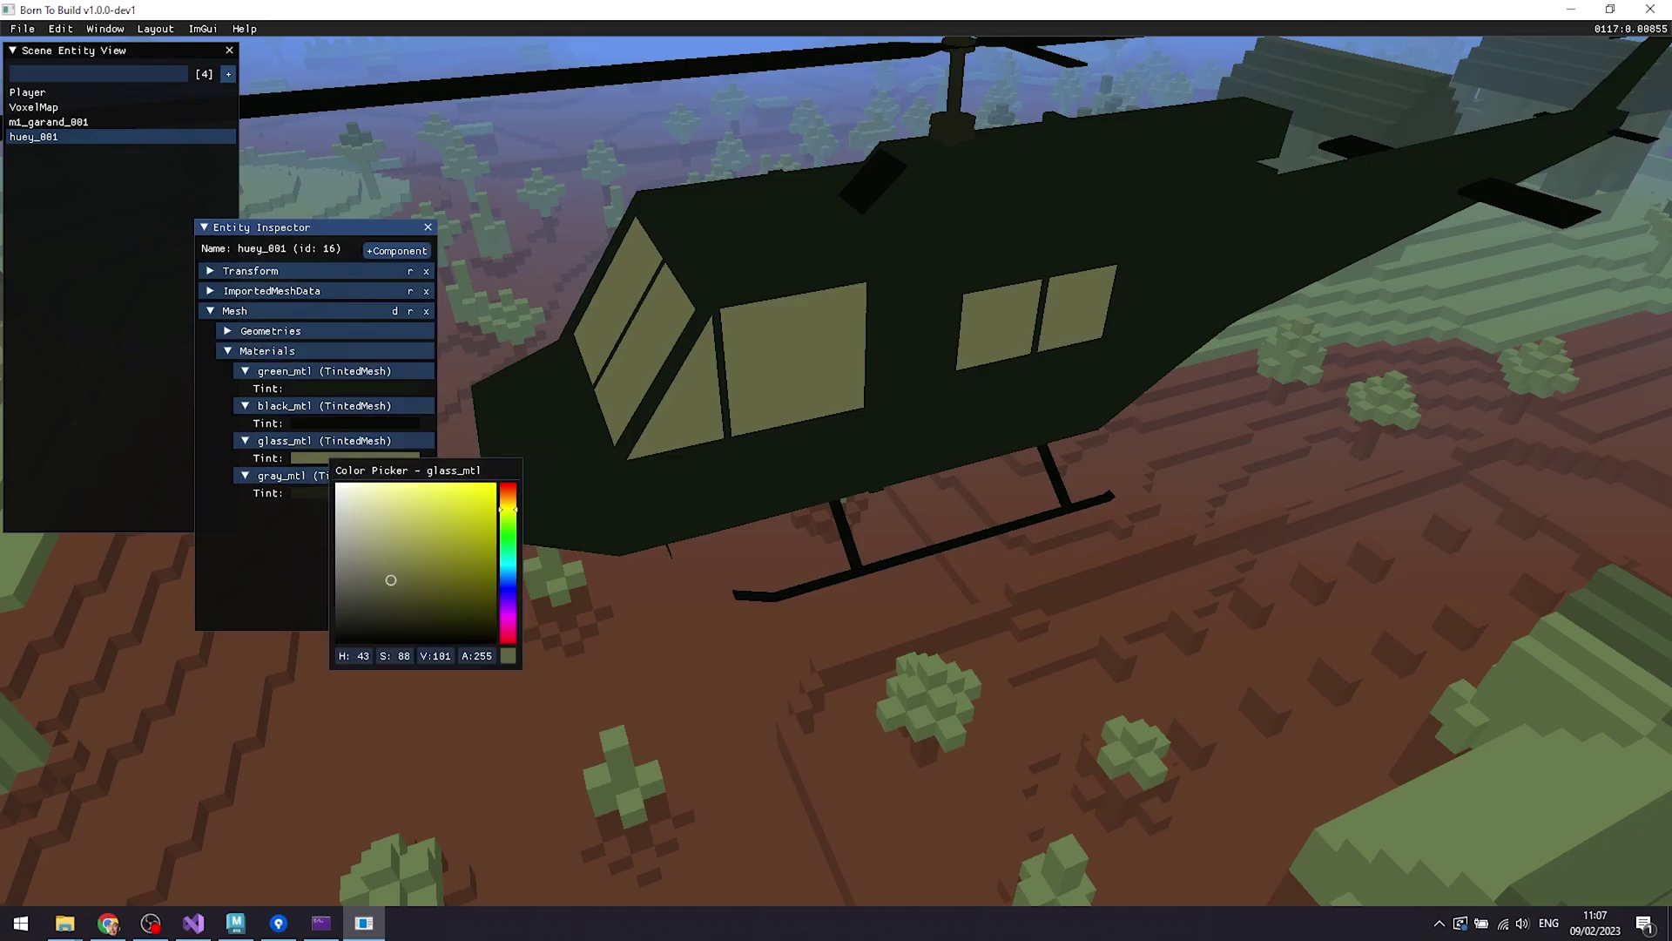
{"action": "left_click_drag", "start_coordinate": [391, 580], "coordinate": [508, 482]}
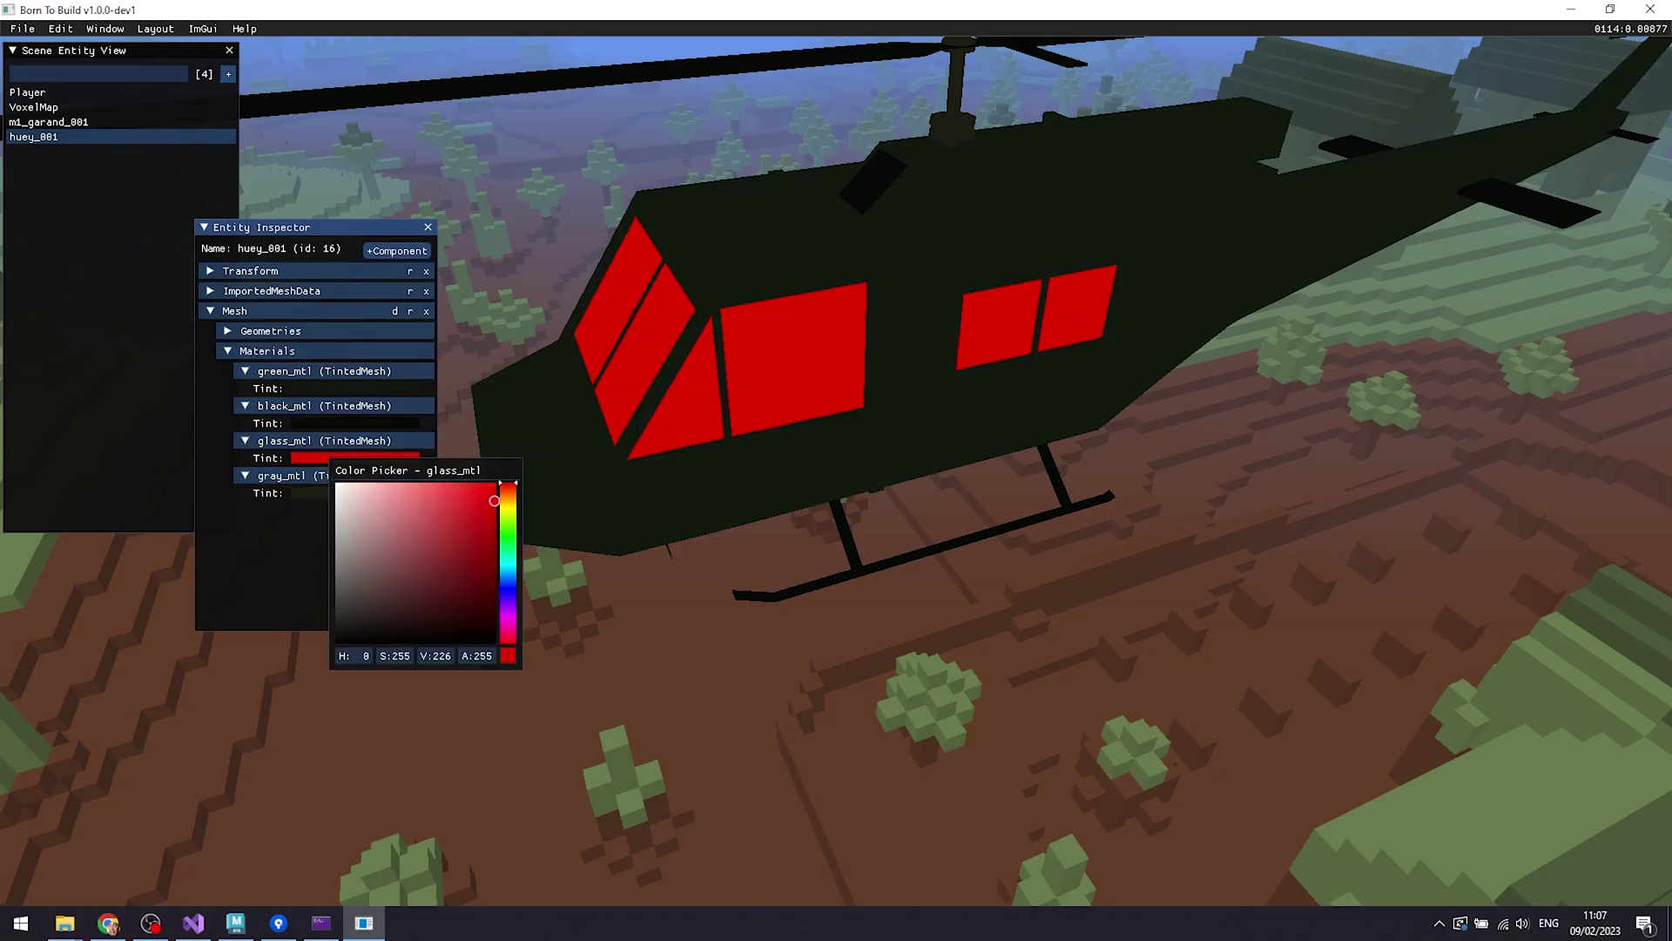
{"action": "left_click", "coordinate": [349, 390]}
{"action": "left_click", "coordinate": [370, 388]}
{"action": "left_click_drag", "start_coordinate": [421, 560], "coordinate": [523, 401]}
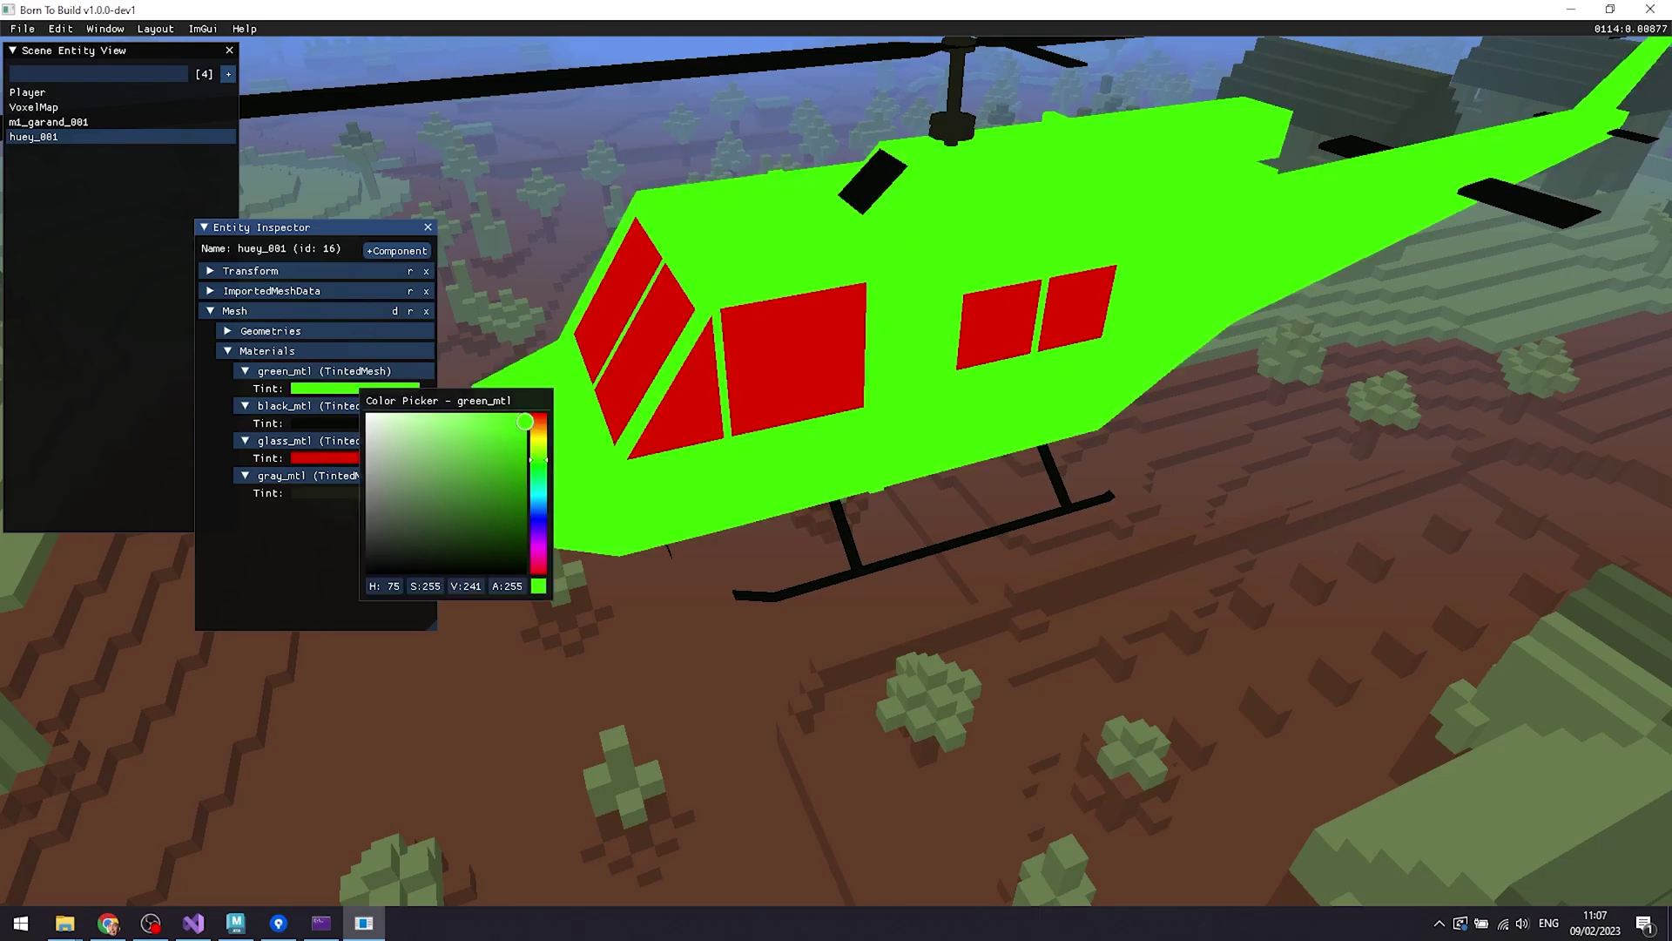